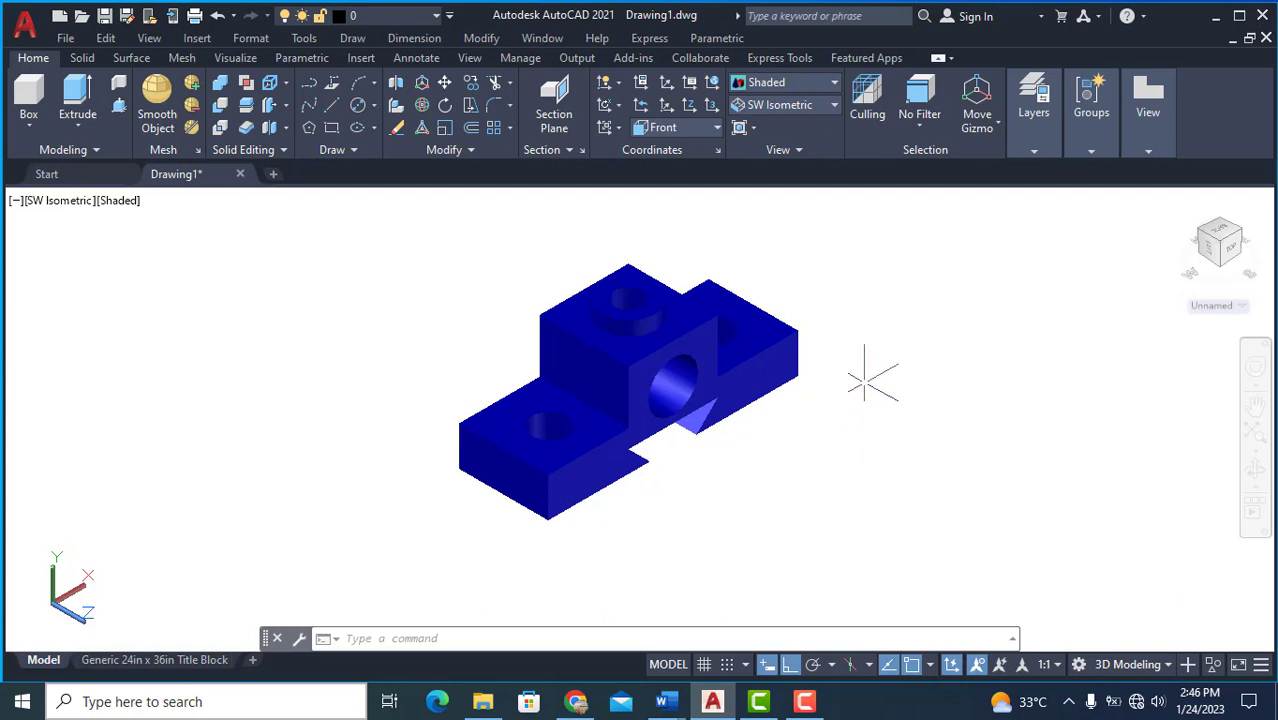
Step: Expand the Home tab's View panel to reveal the Base view drawing-view options
left_click(779, 285)
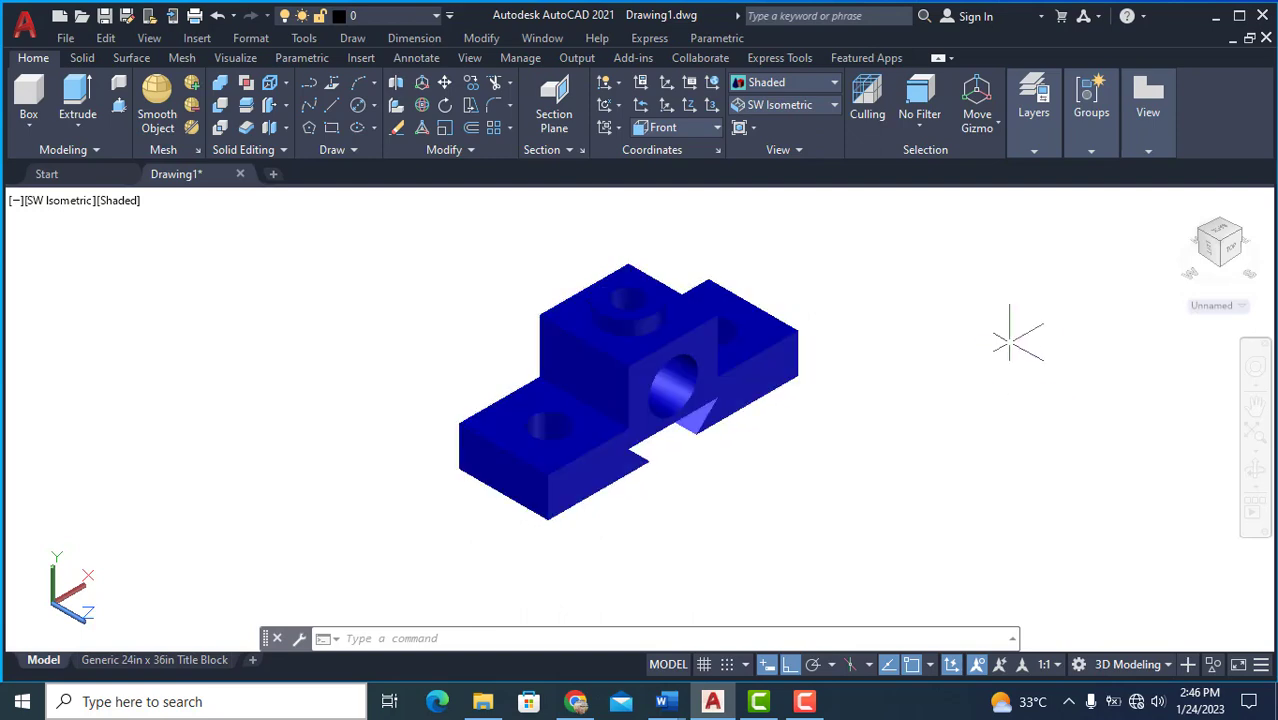
left_click(1150, 153)
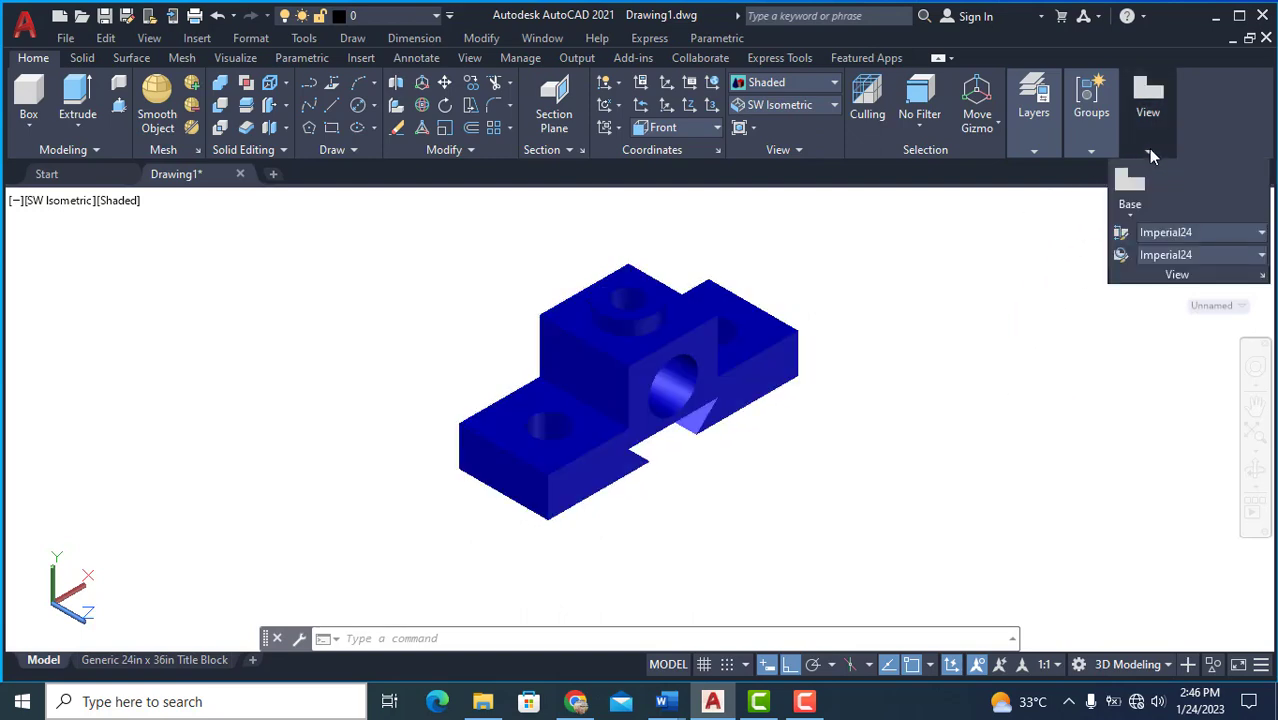
Step: Create a base view From Model Space using the solid part, switching to the title block layout
left_click(1129, 213)
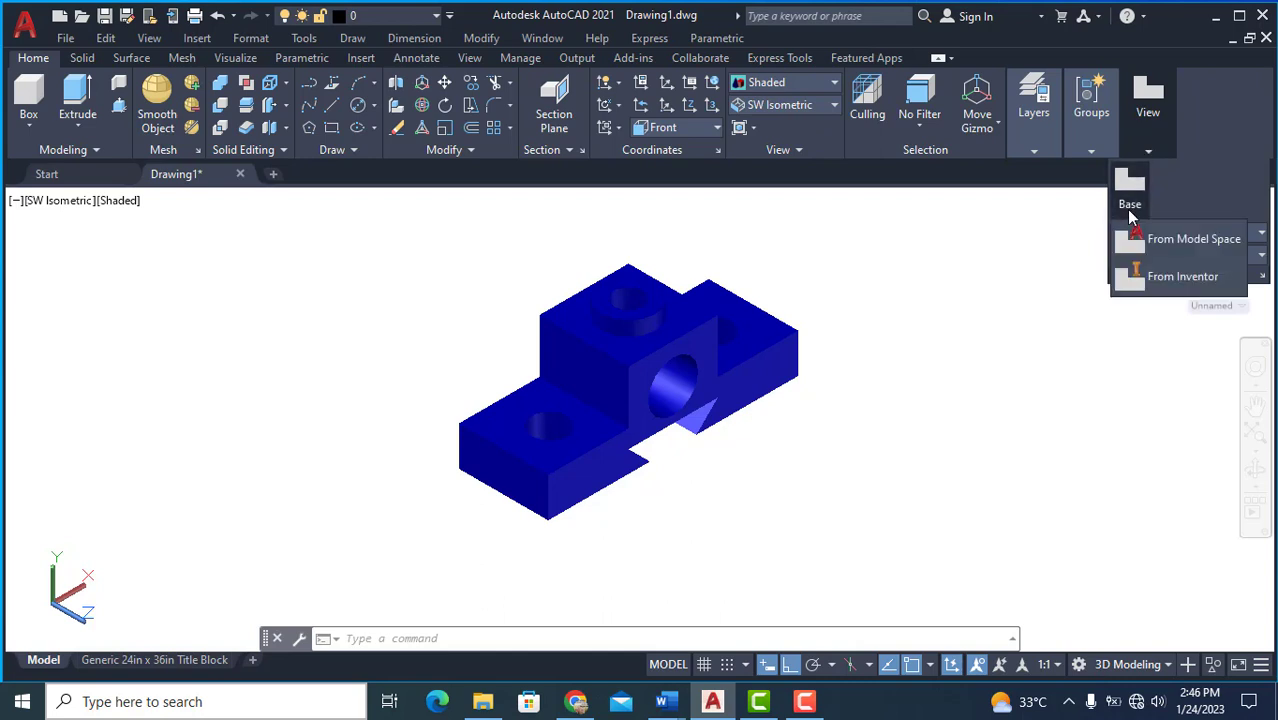
left_click(1189, 248)
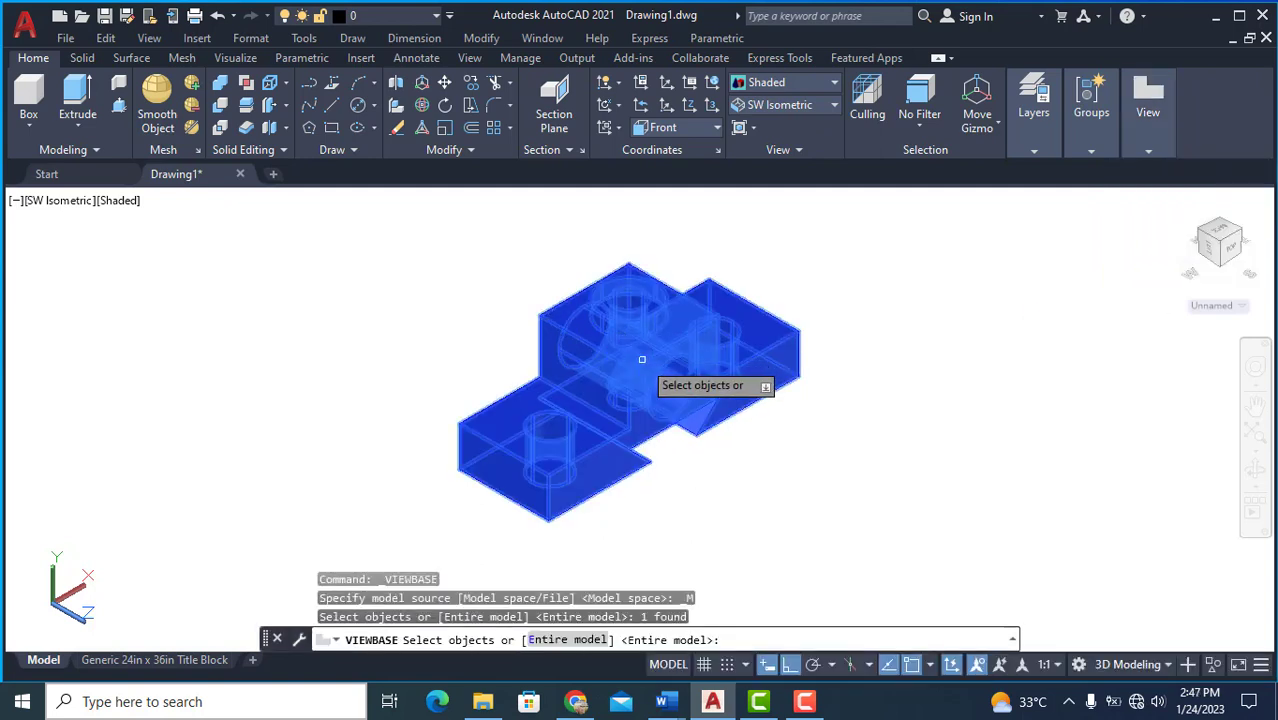
left_click(634, 367)
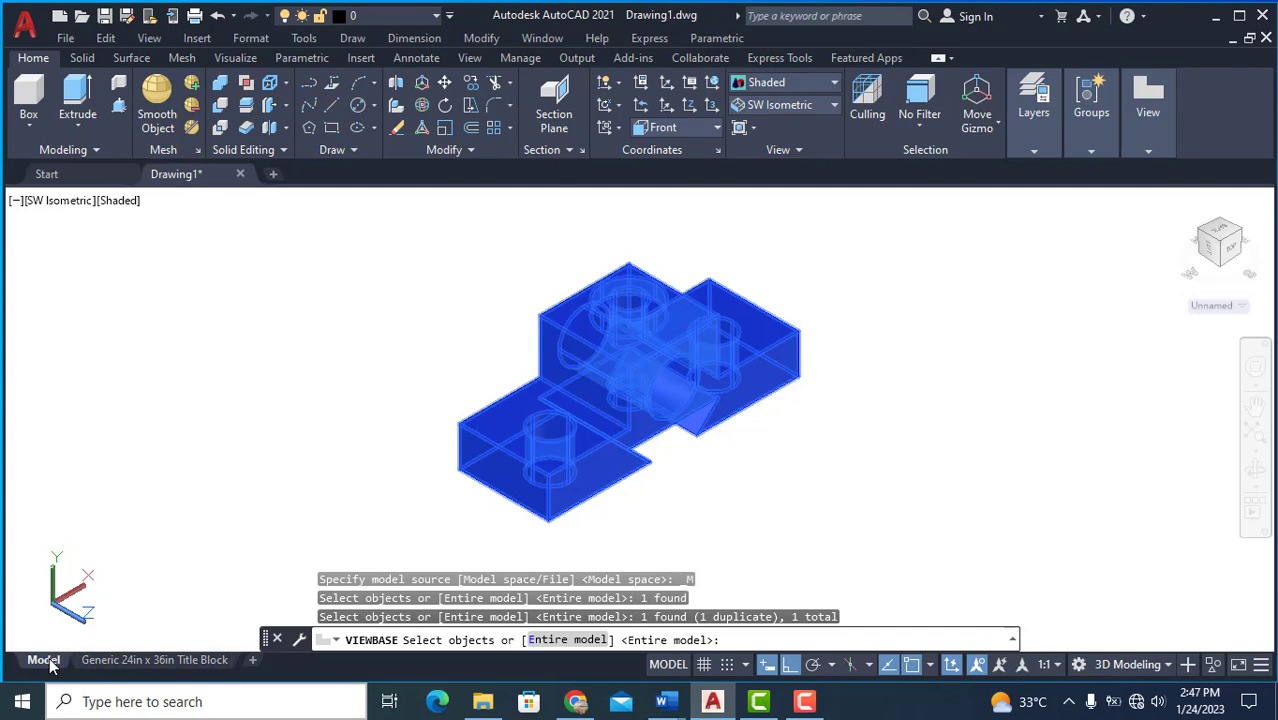
key("Return")
key("Return")
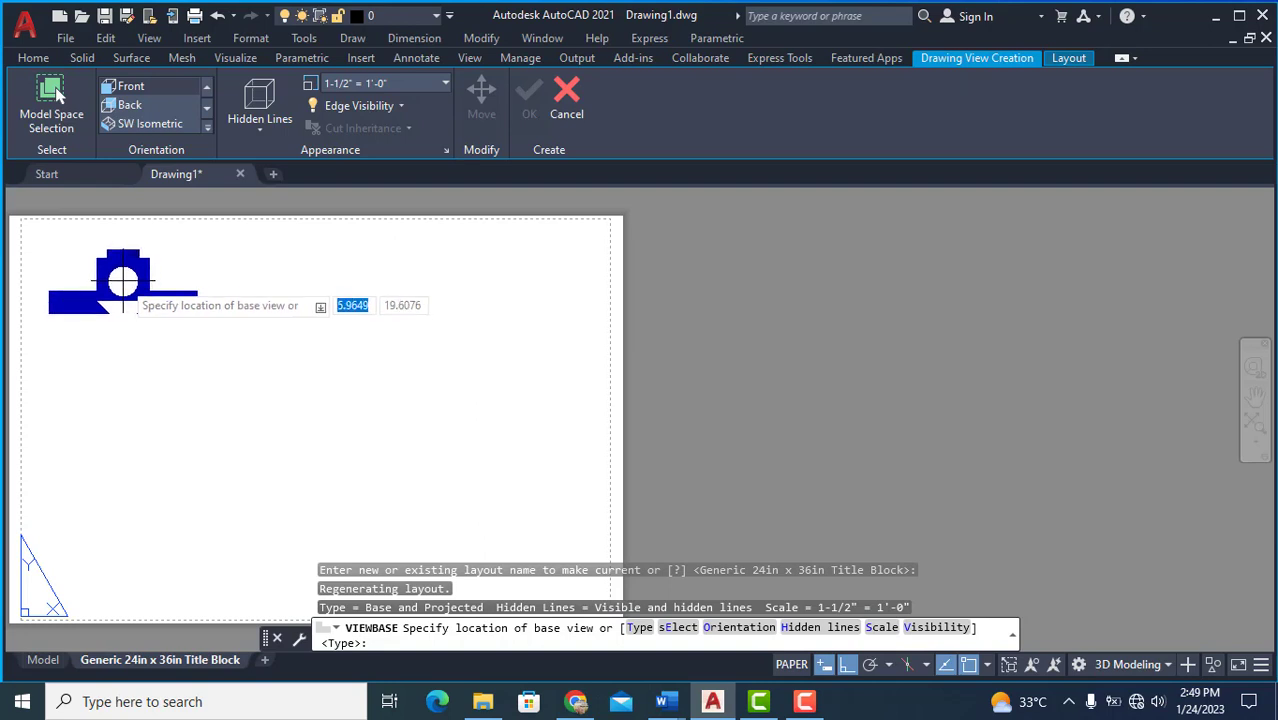
Step: Place the front view top-left, then the side, top and isometric projected views
left_click(123, 281)
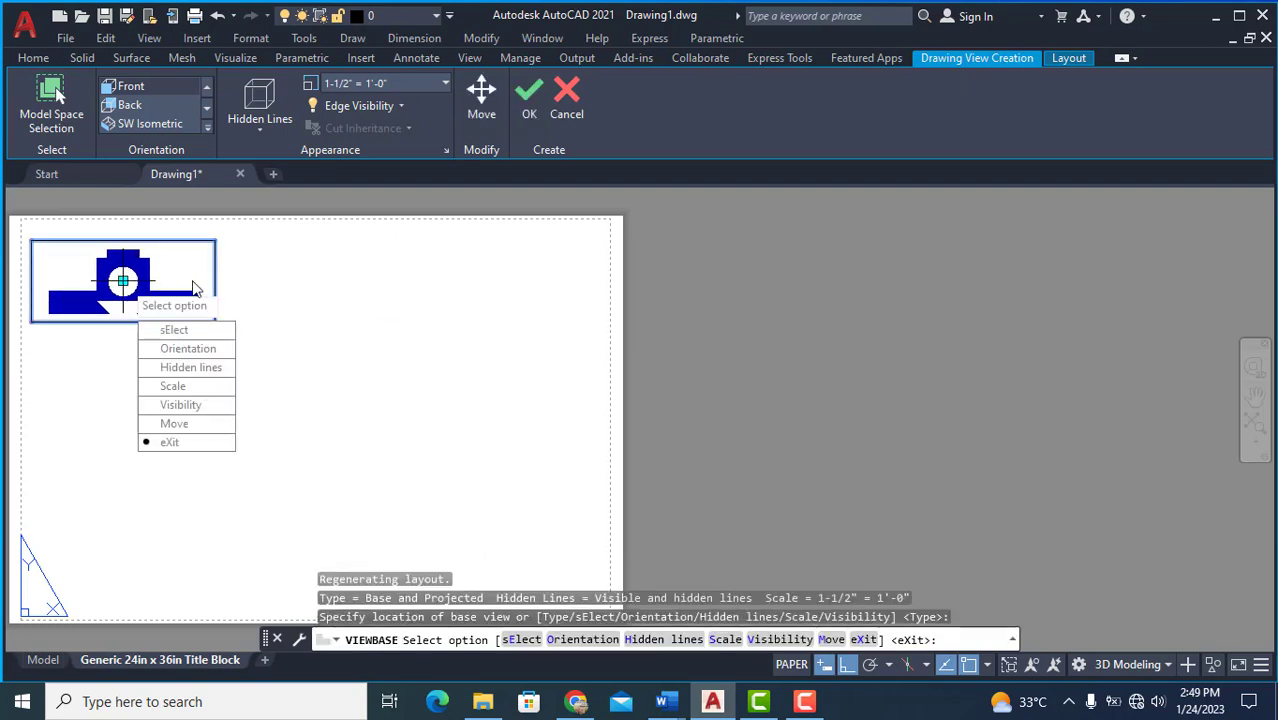
key("Return")
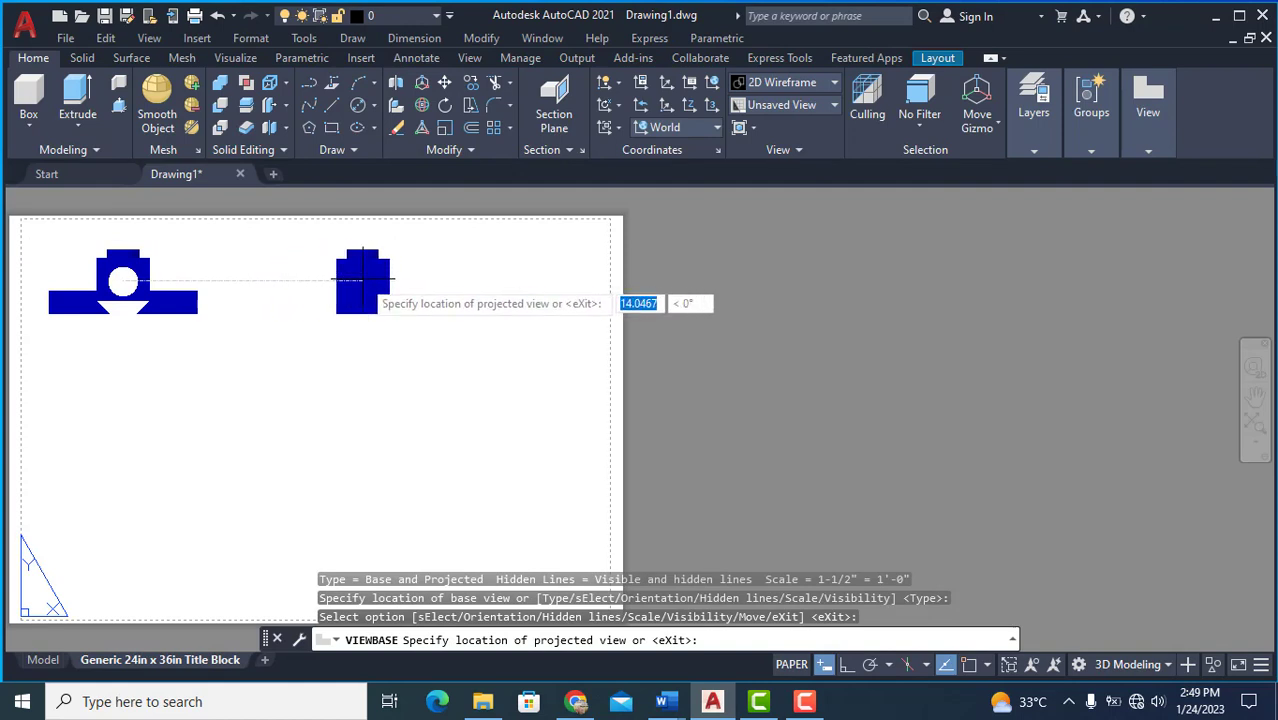
left_click(347, 283)
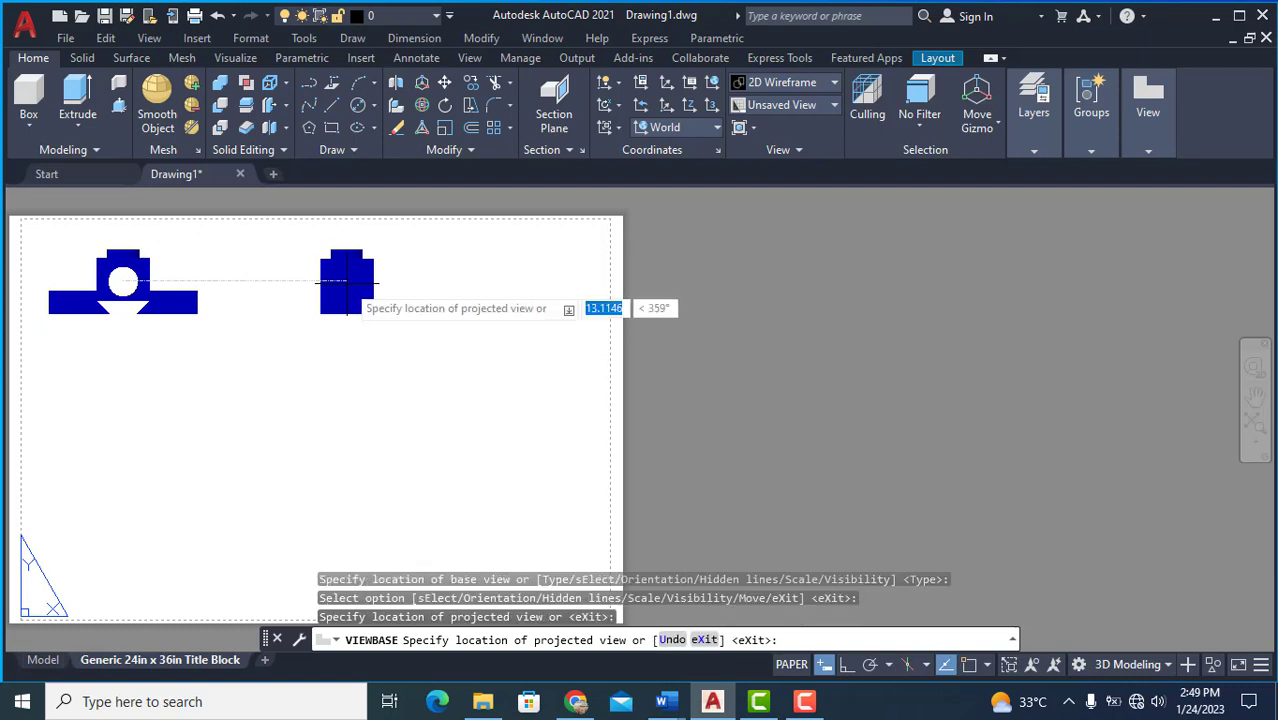
left_click(114, 468)
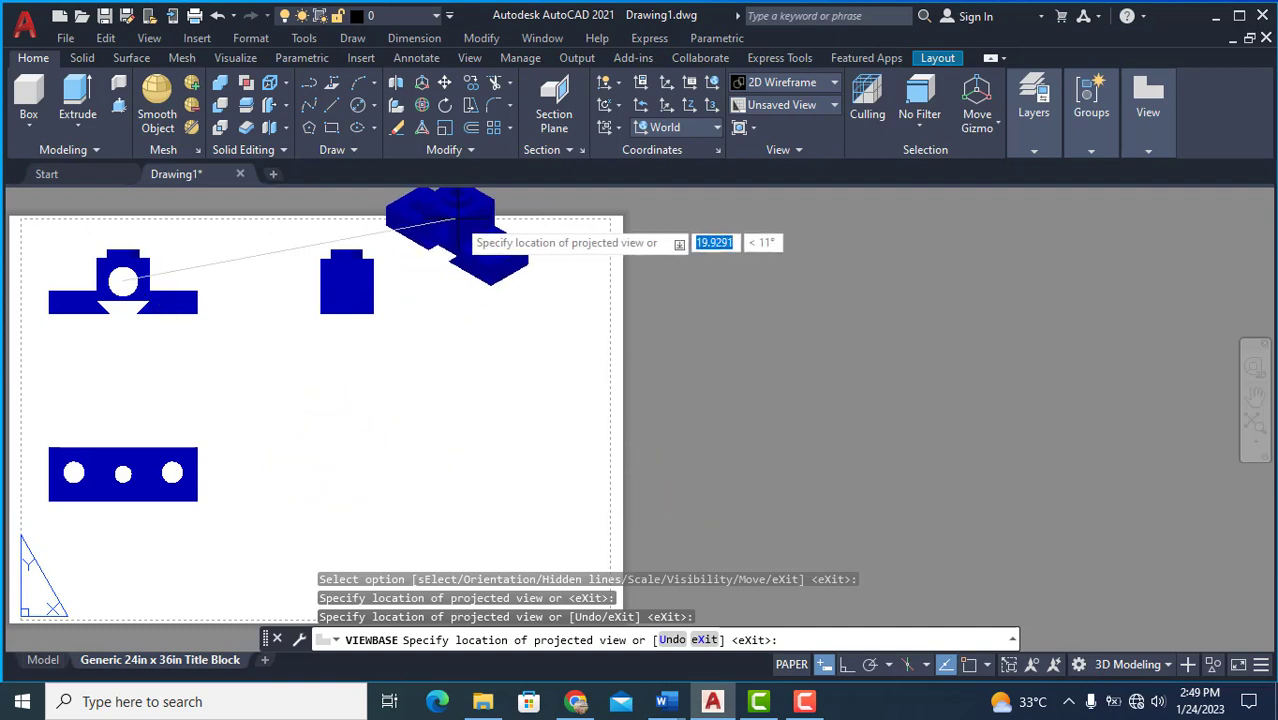
left_click(466, 221)
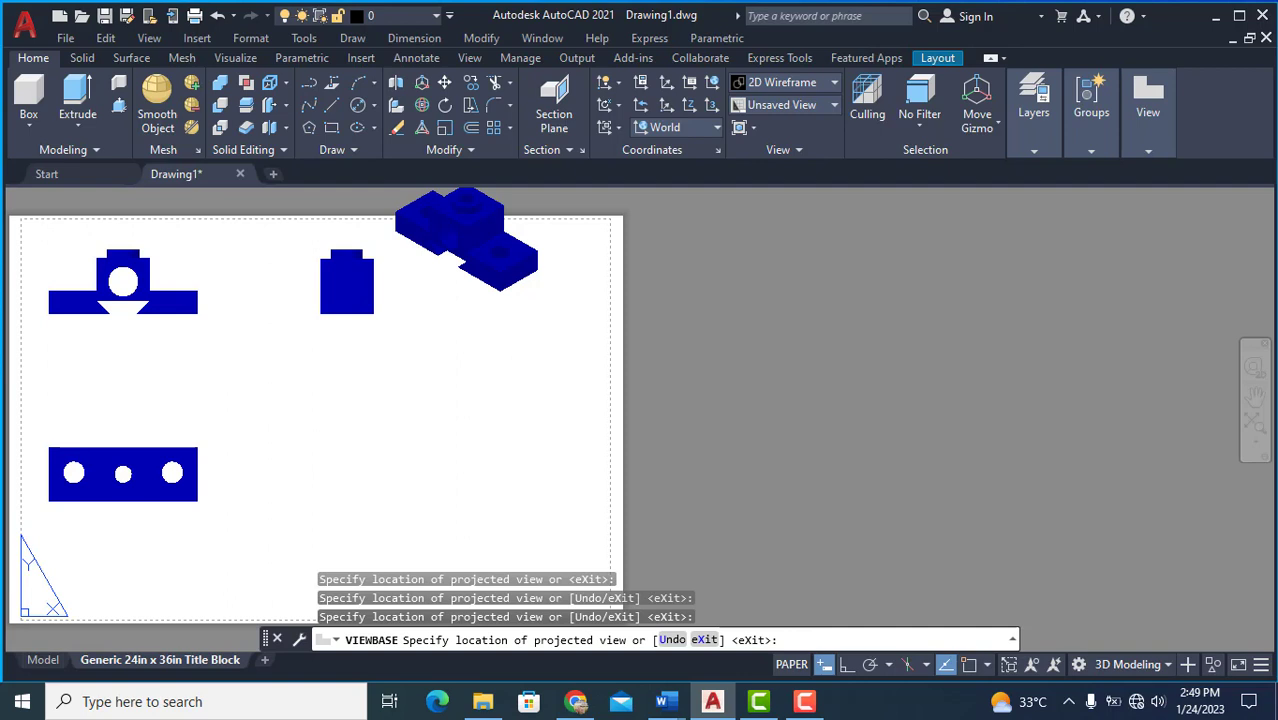
key("Return")
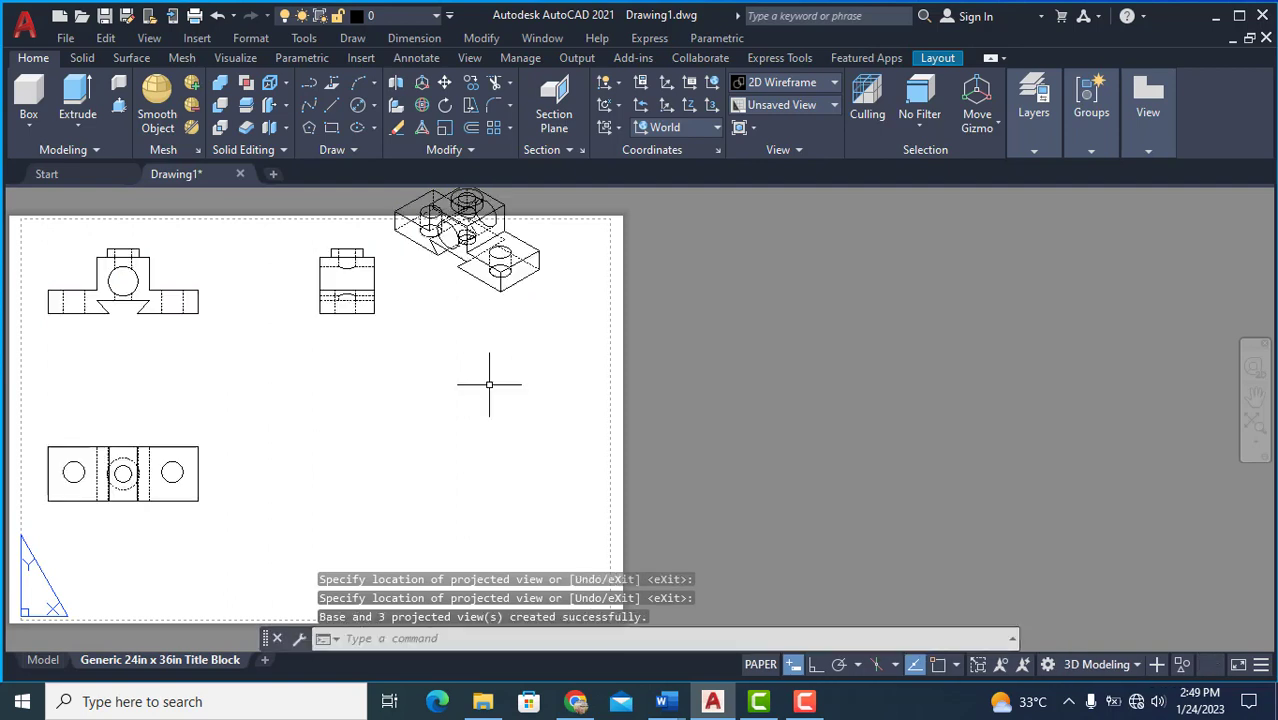
Step: Move the isometric view from the top right to the lower right beside the top view
left_click(462, 263)
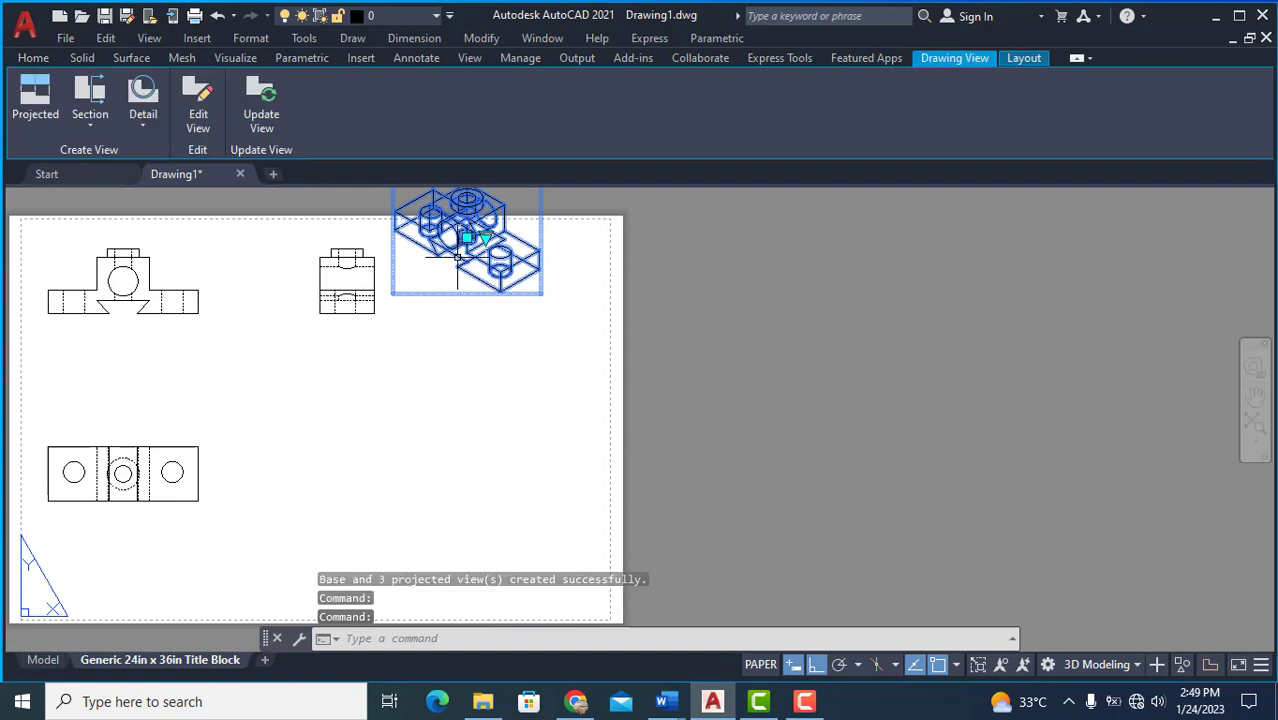
left_click(466, 237)
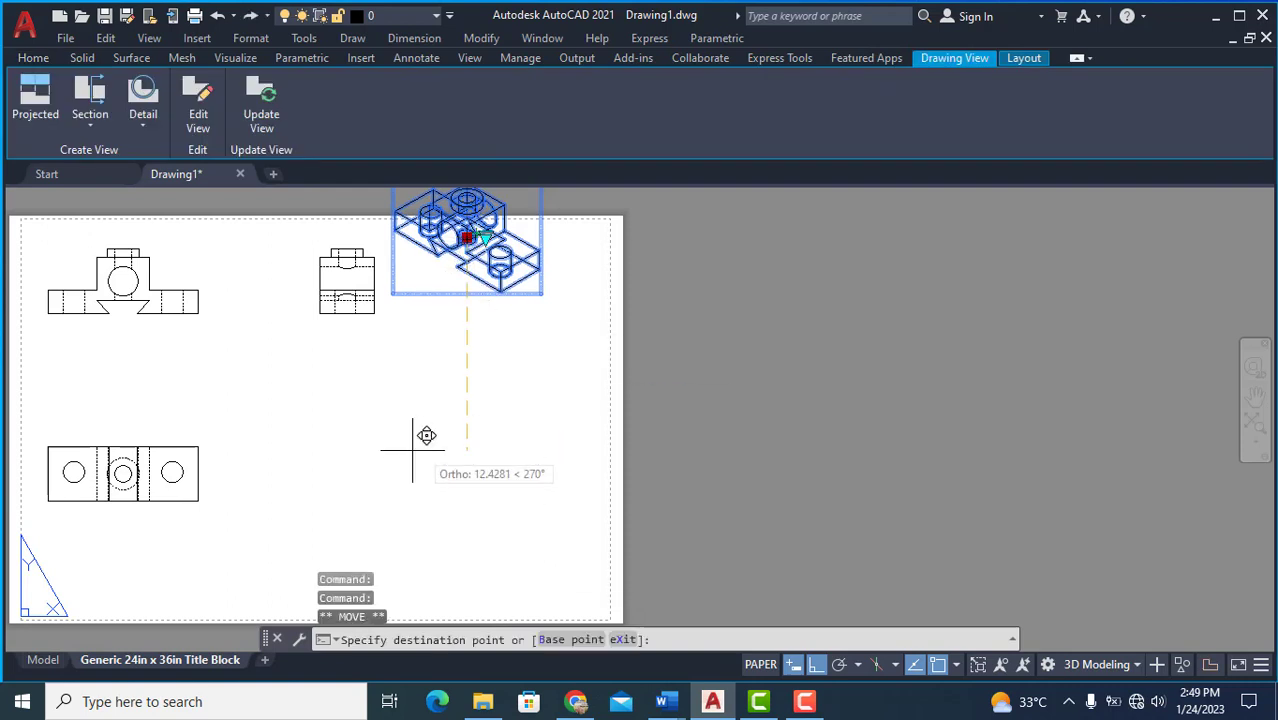
left_click(399, 453)
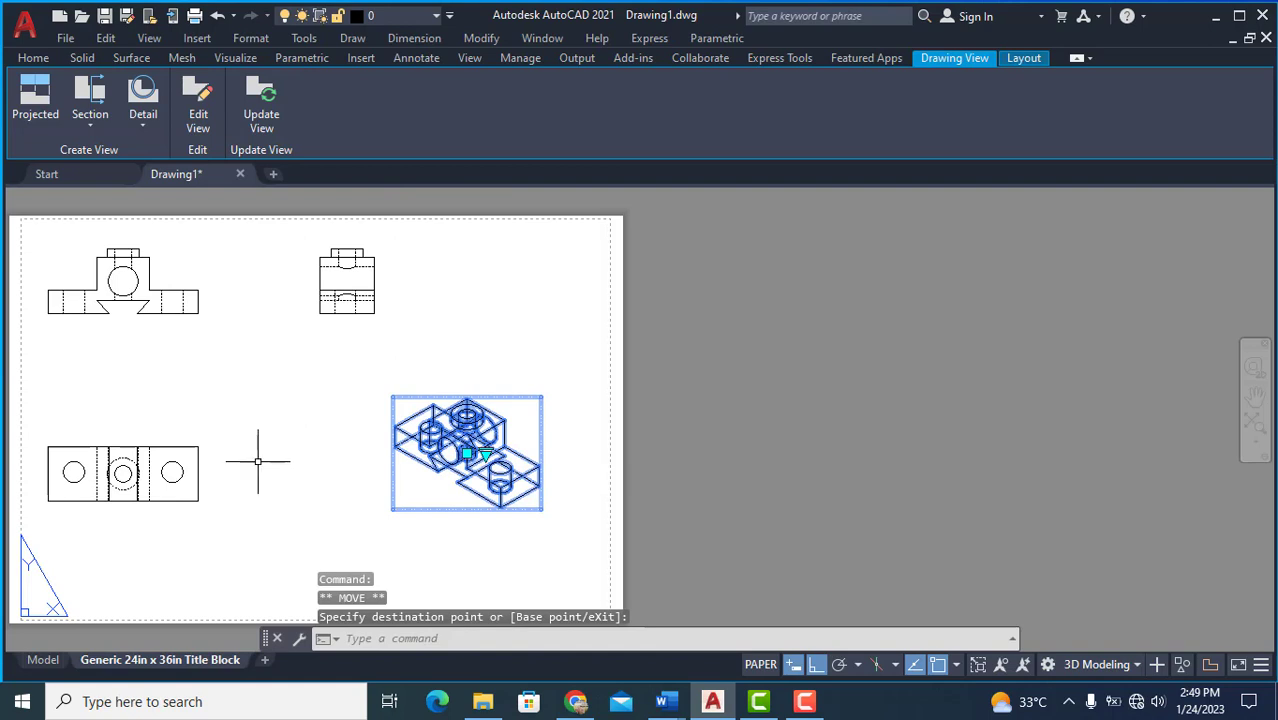
left_click(309, 365)
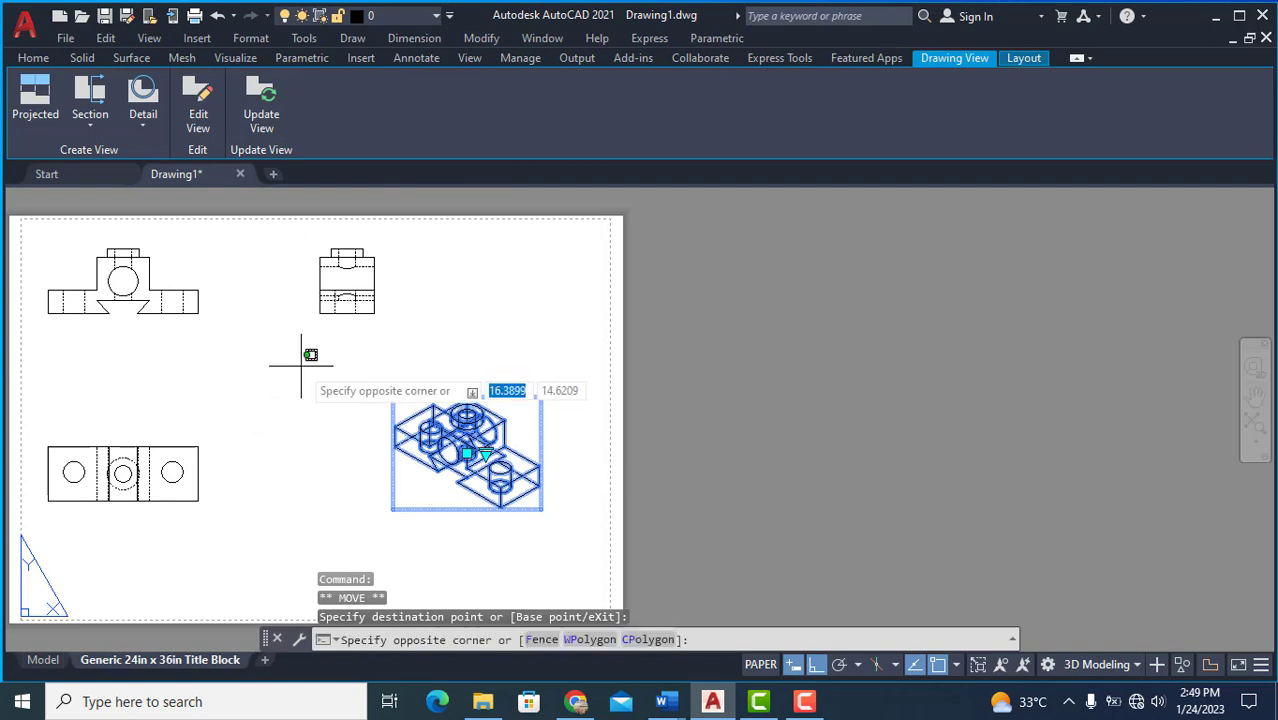
key("Escape")
key("Escape")
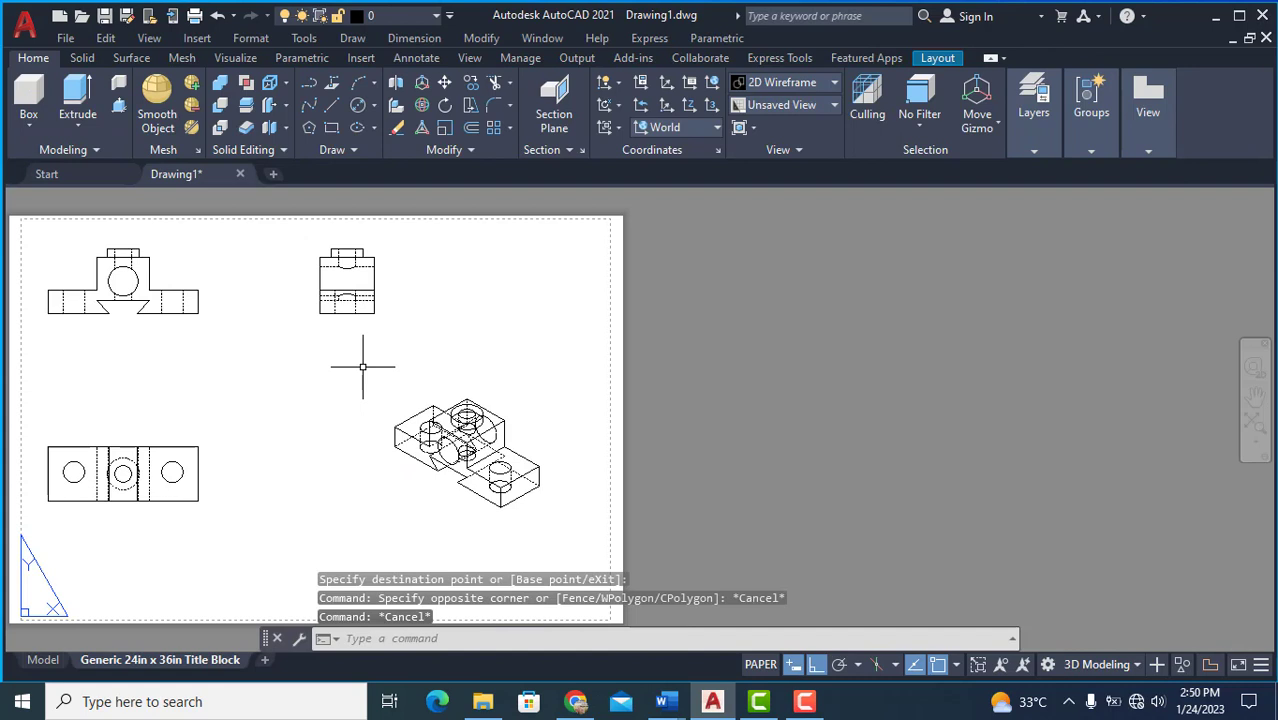
scroll(157, 306, "up", 4)
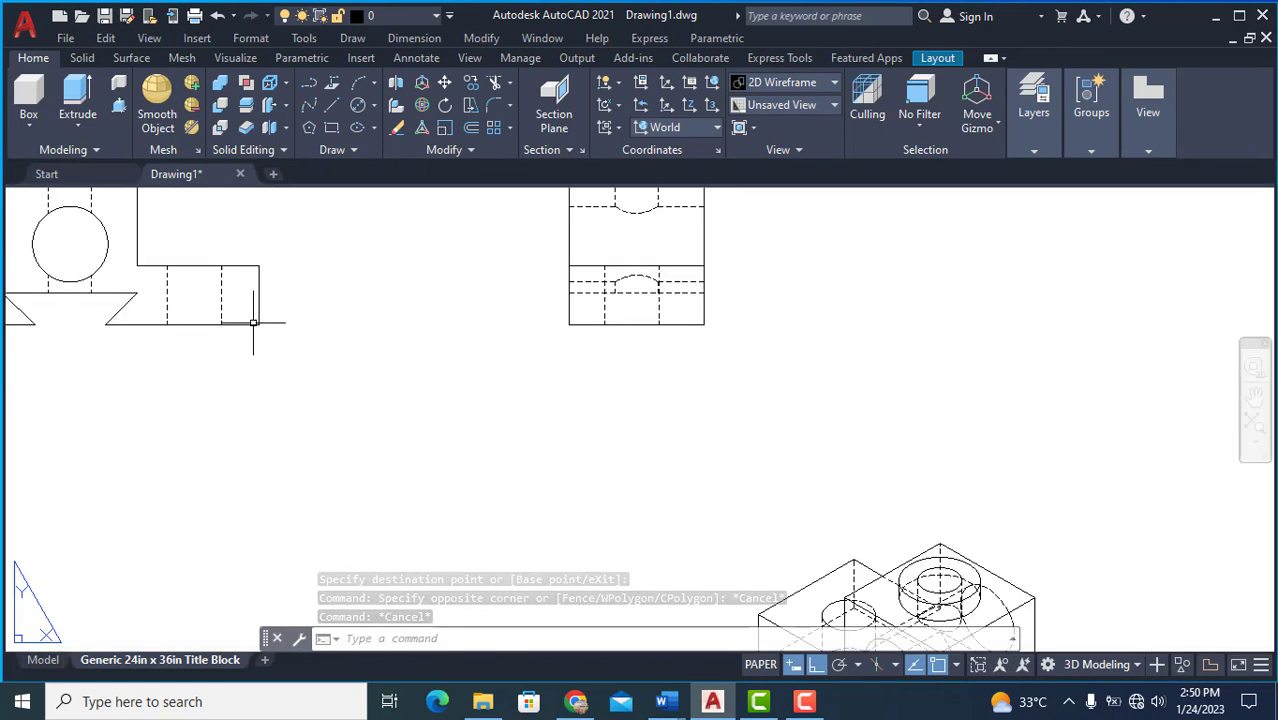
scroll(253, 322, "down", 3)
scroll(324, 340, "down", 2)
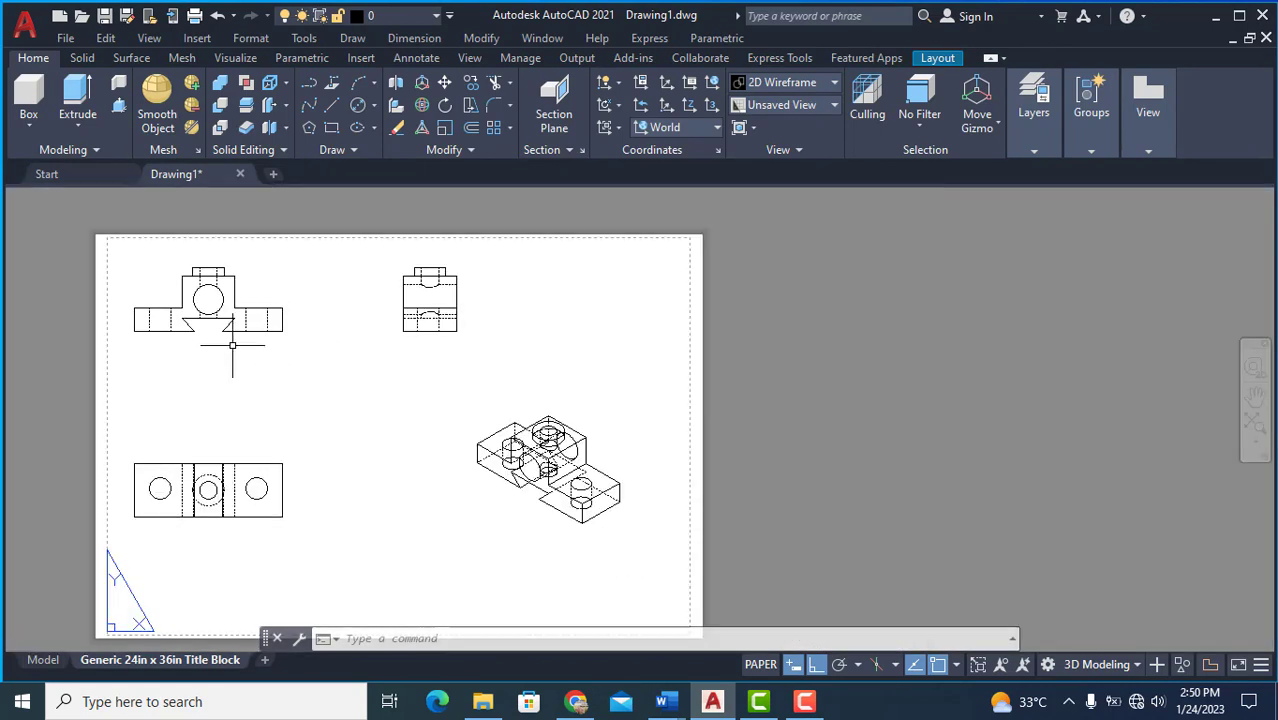
scroll(338, 372, "up", 2)
scroll(338, 372, "down", 2)
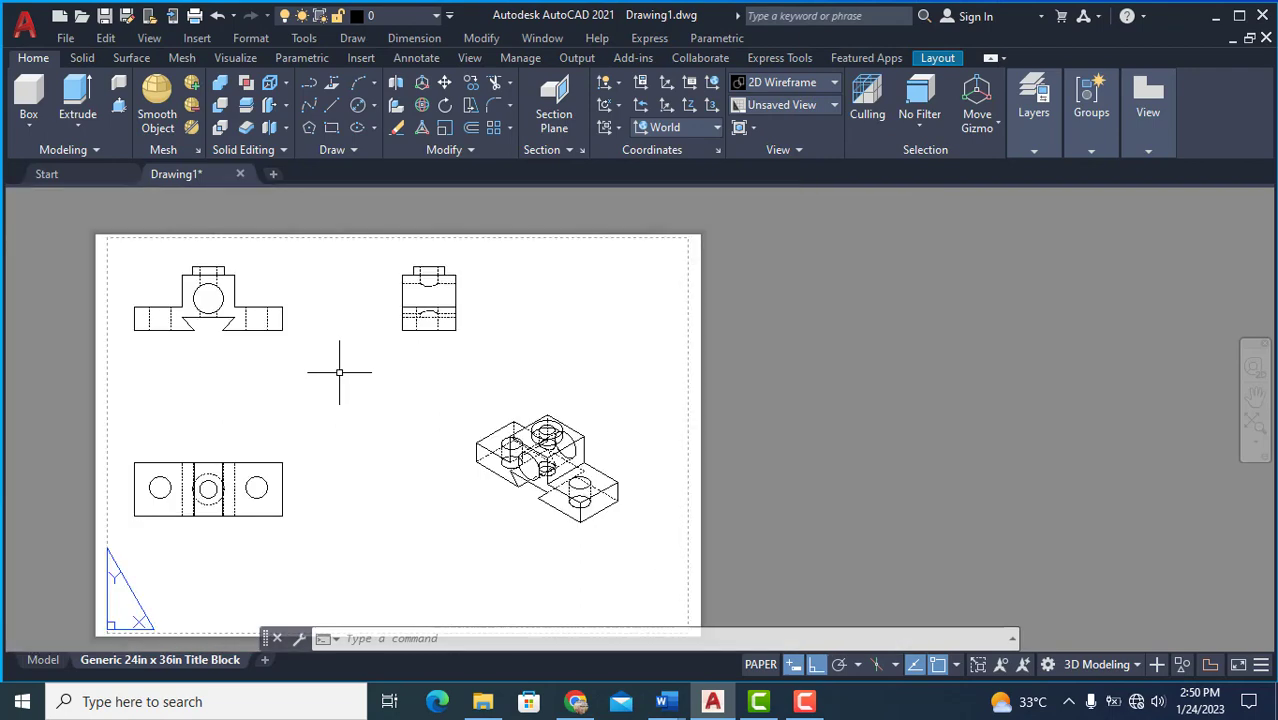
scroll(342, 362, "up", 2)
scroll(359, 348, "down", 2)
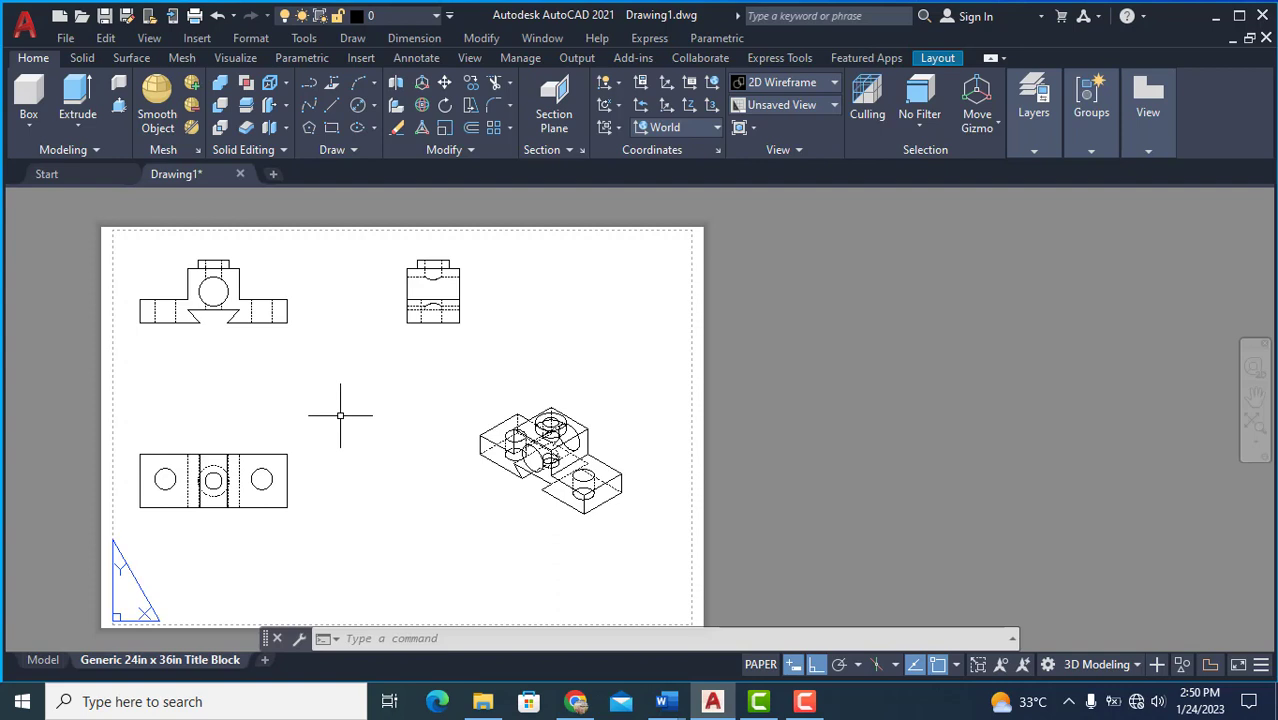
Step: Set the linetype scale (LTSCALE) to 1.5
type("ltscale")
key("Return")
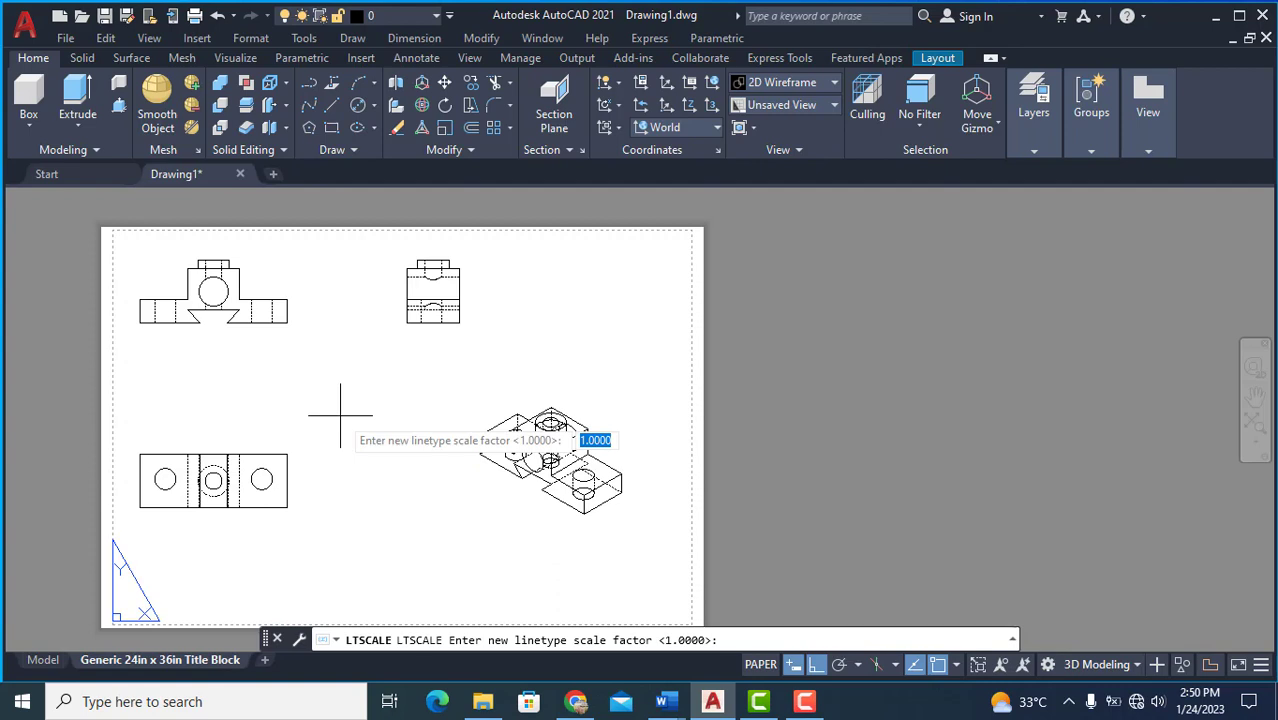
type("1.5")
key("Return")
Step: Zoom and pan around the sheet to inspect the views, then select the isometric view
scroll(262, 273, "up", 4)
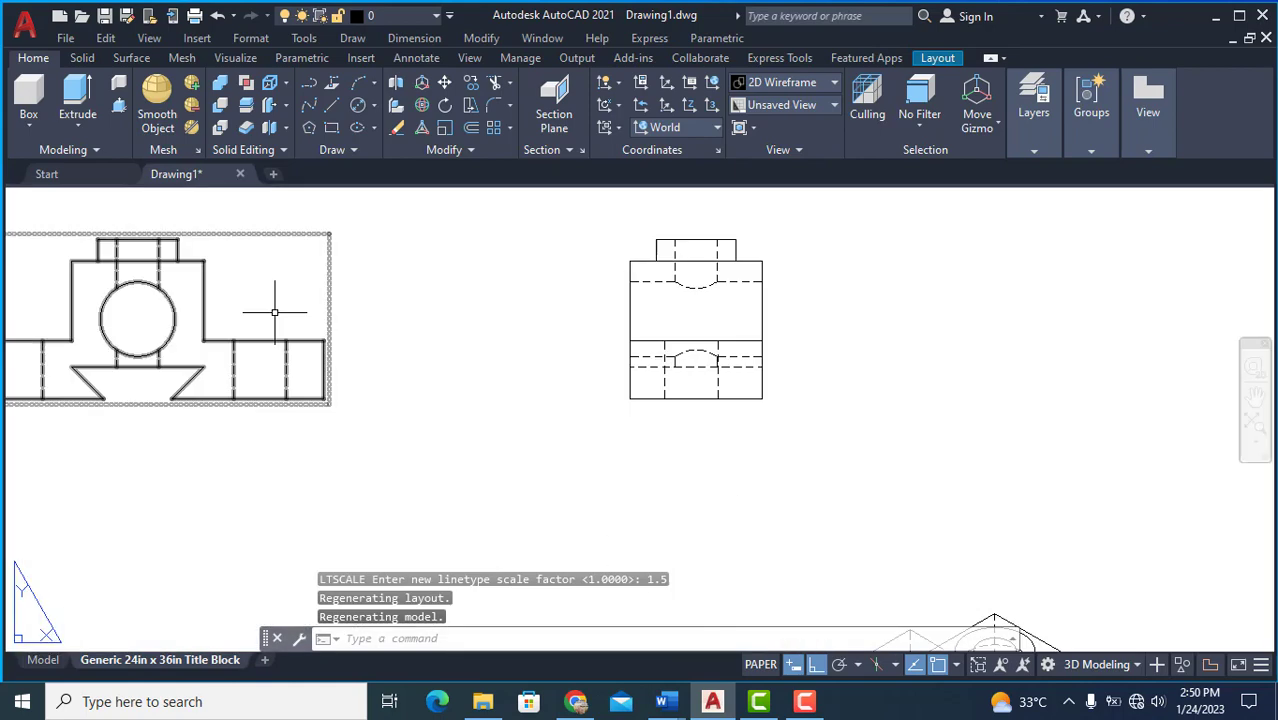
scroll(322, 485, "up", 2)
scroll(320, 442, "up", 2)
scroll(314, 428, "down", 5)
scroll(471, 430, "down", 1)
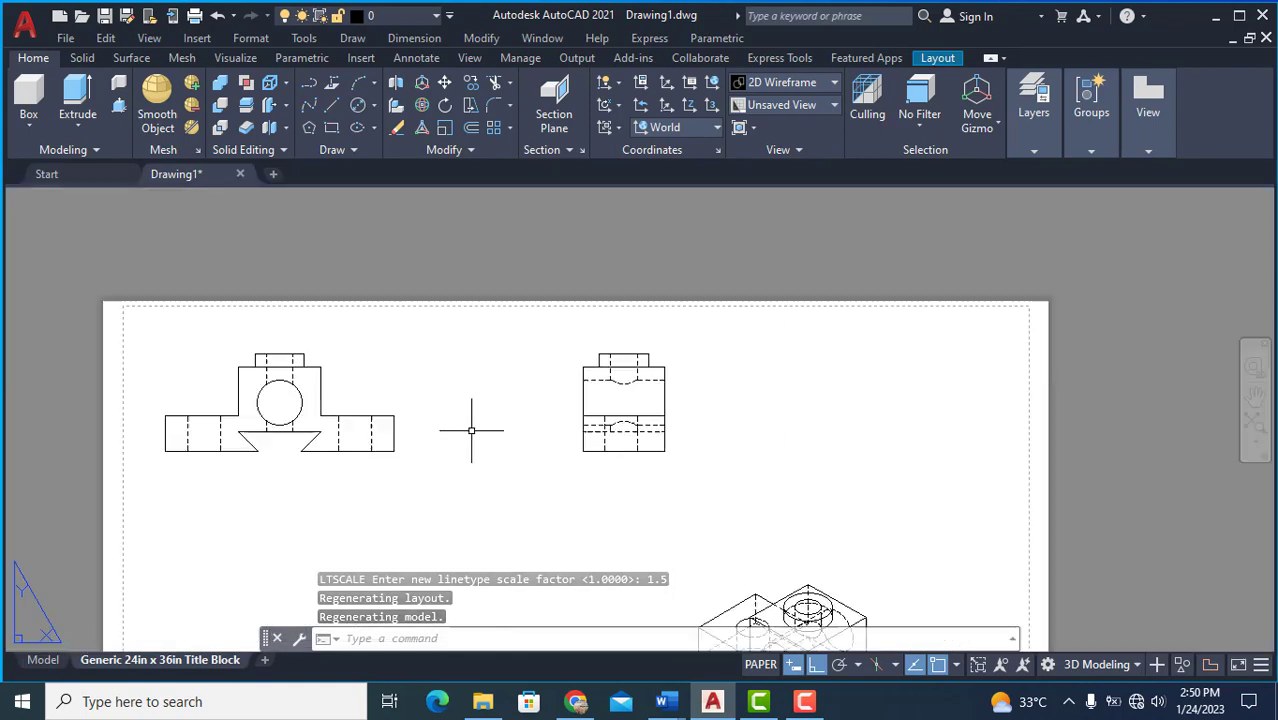
scroll(471, 430, "down", 1)
key("Escape")
scroll(473, 436, "up", 2)
scroll(473, 436, "up", 2)
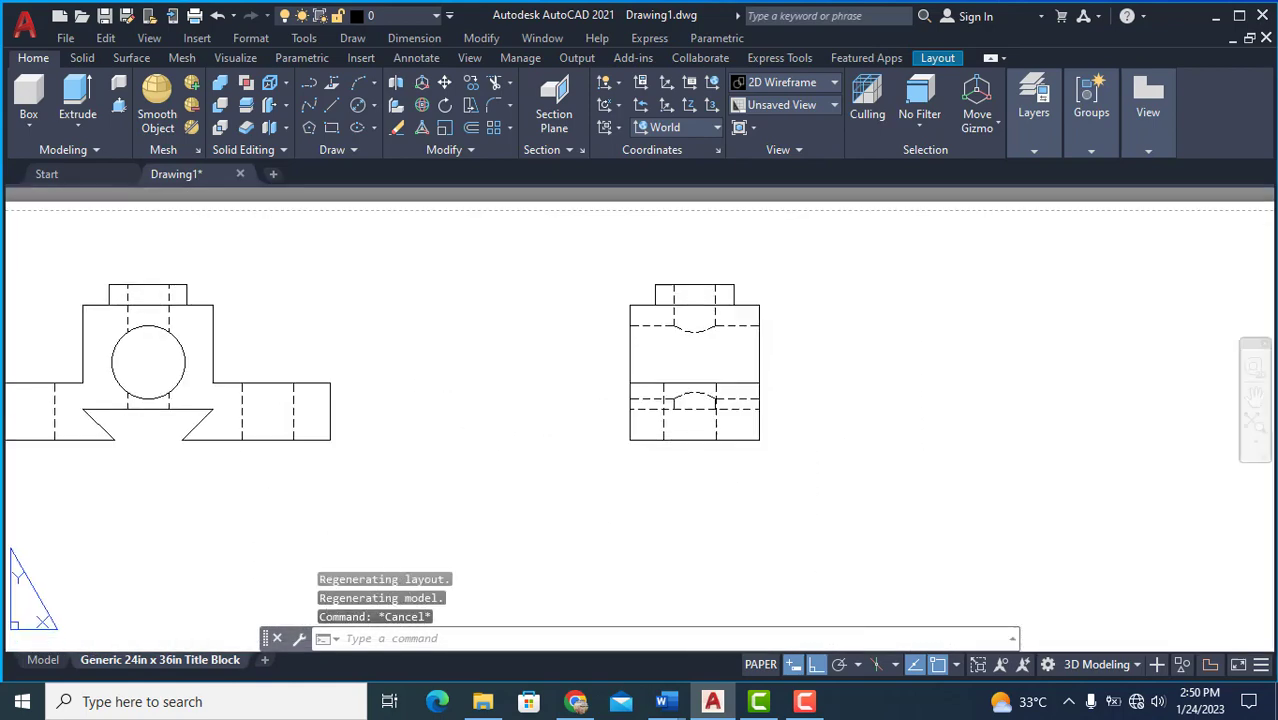
scroll(456, 365, "down", 1)
scroll(450, 366, "down", 1)
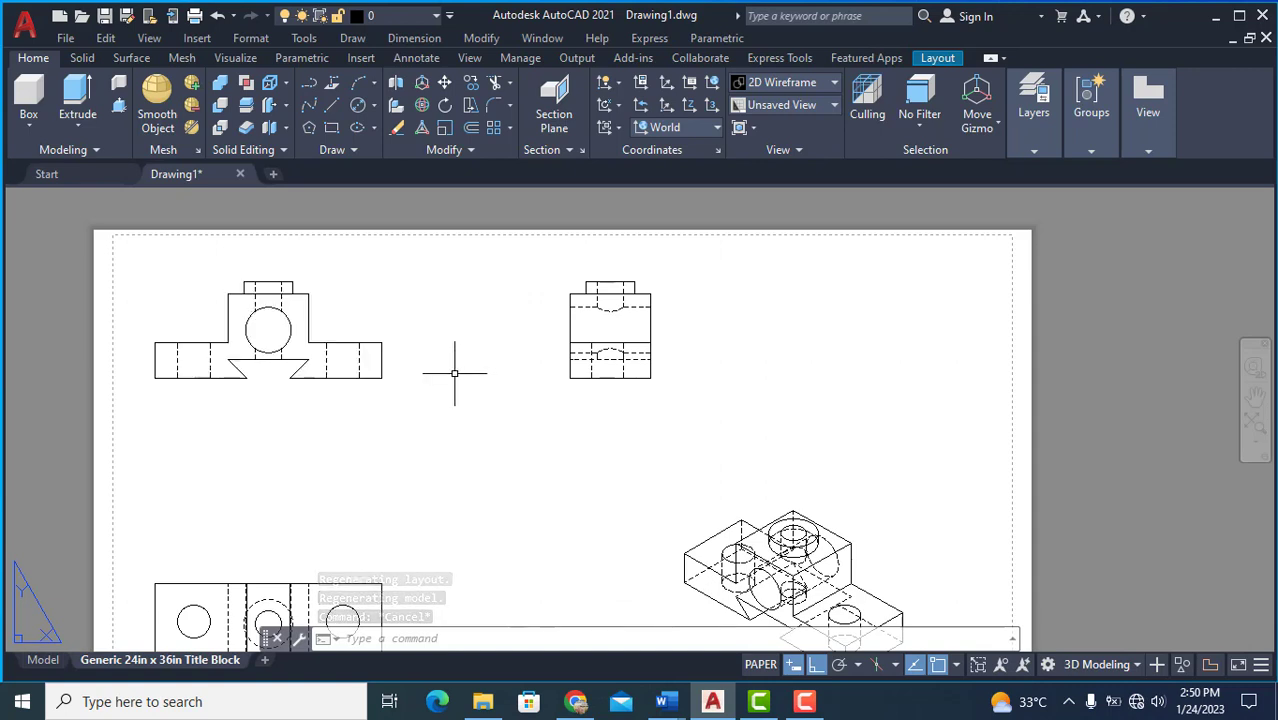
scroll(430, 365, "down", 1)
scroll(458, 382, "up", 1)
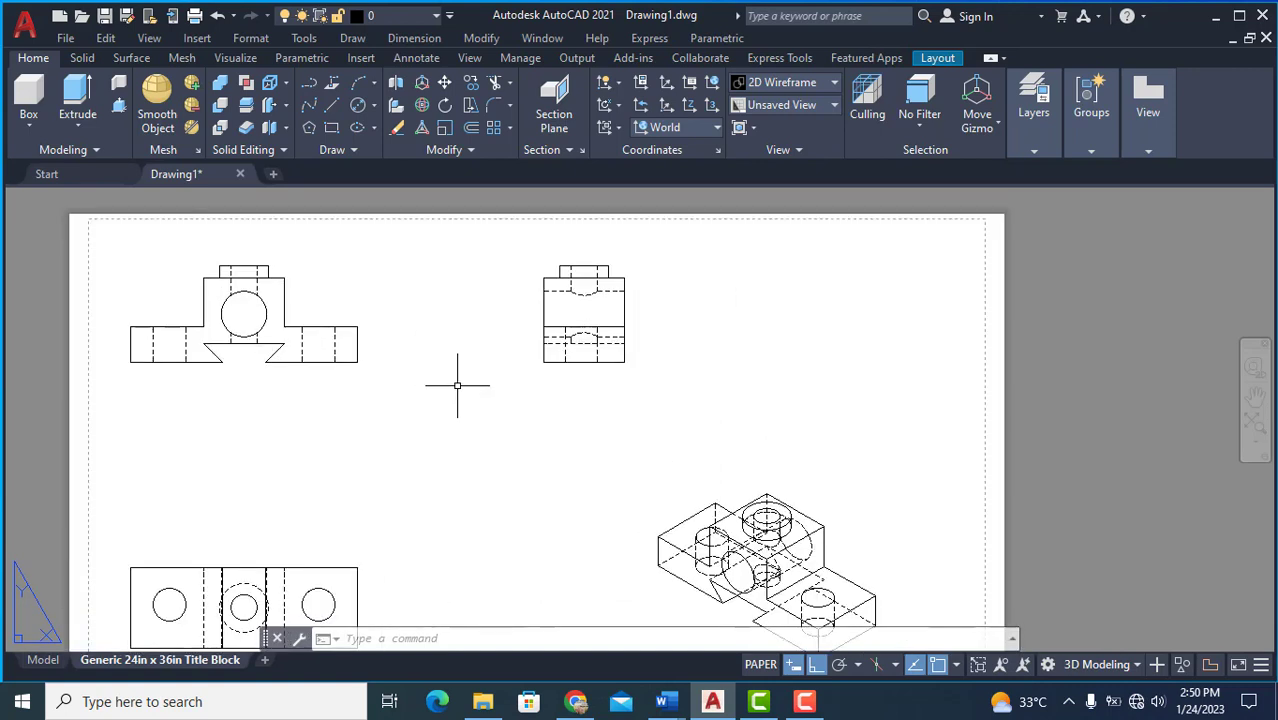
scroll(457, 384, "up", 1)
scroll(456, 380, "down", 2)
scroll(450, 388, "up", 2)
middle_click_drag(442, 394, 444, 353)
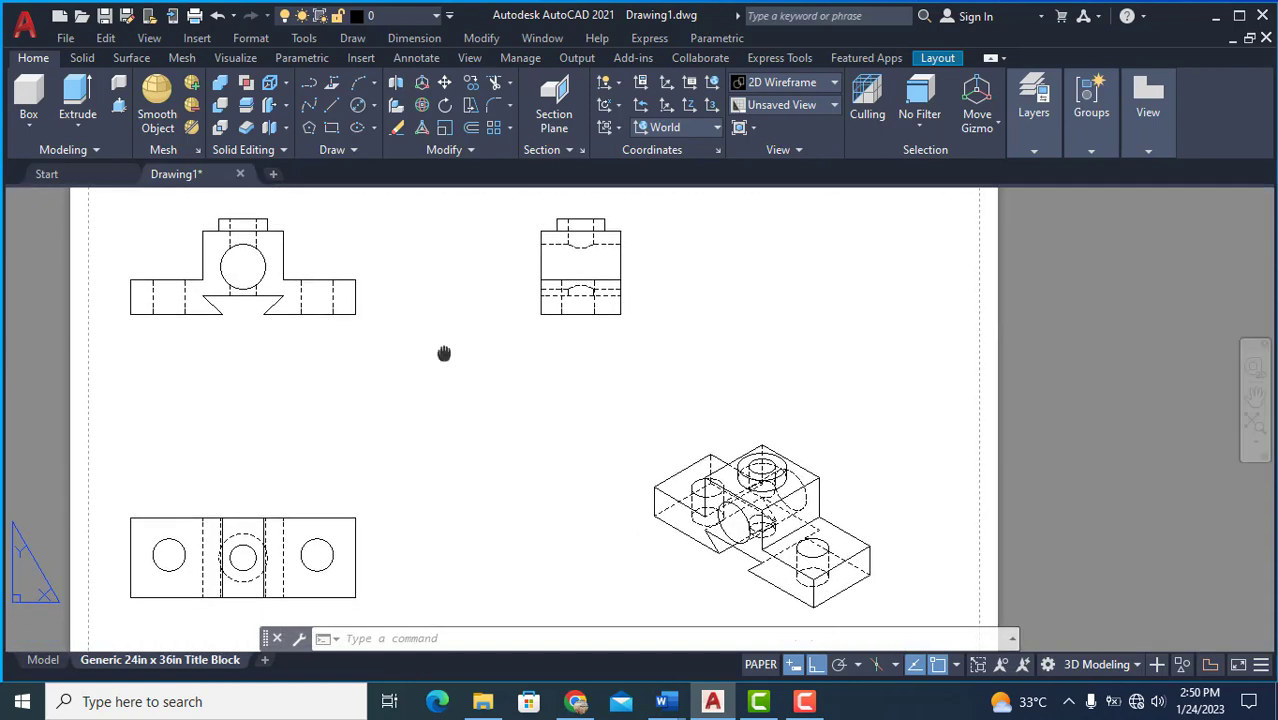
scroll(445, 356, "down", 1)
scroll(451, 368, "up", 1)
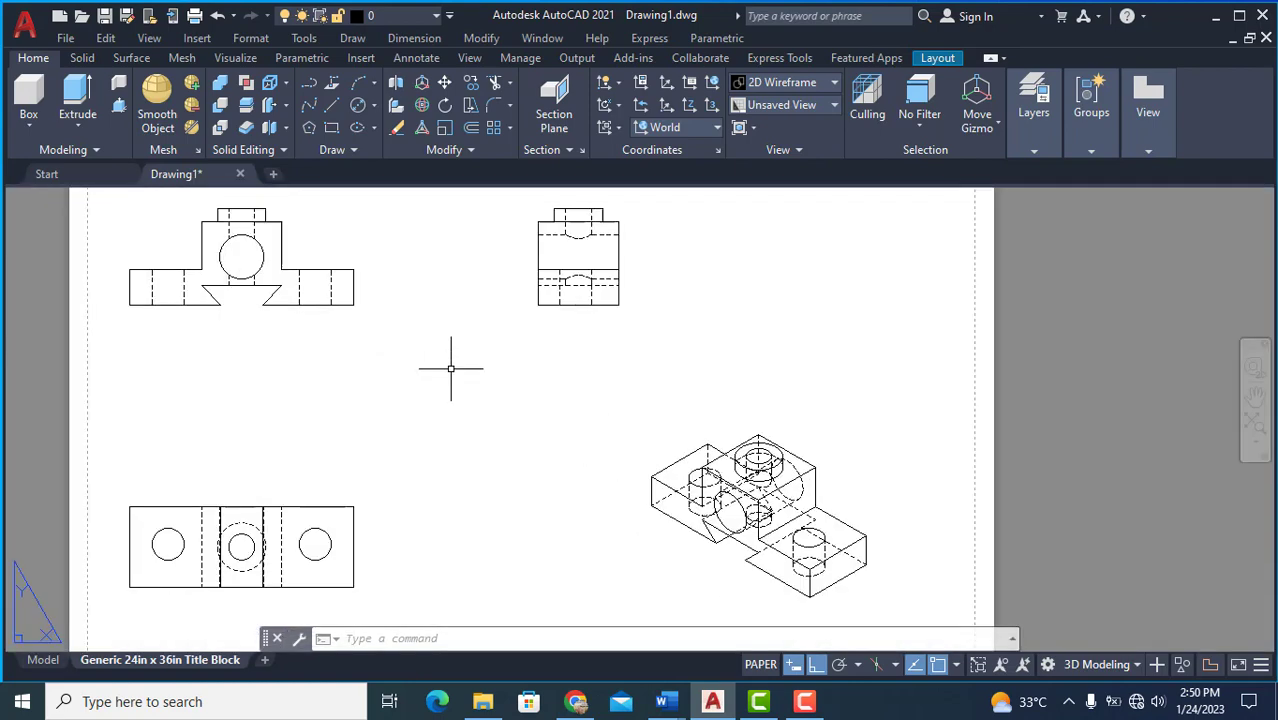
scroll(450, 368, "down", 1)
middle_click_drag(450, 368, 425, 367)
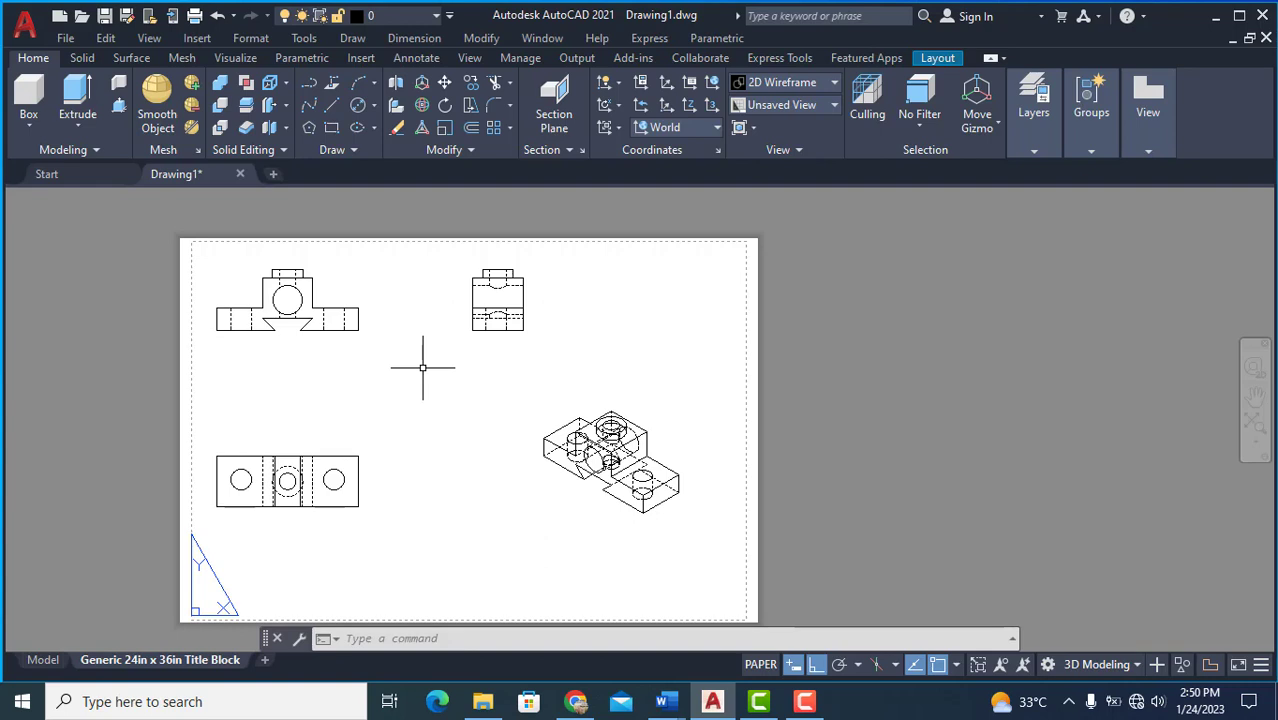
scroll(425, 367, "up", 1)
scroll(425, 367, "down", 1)
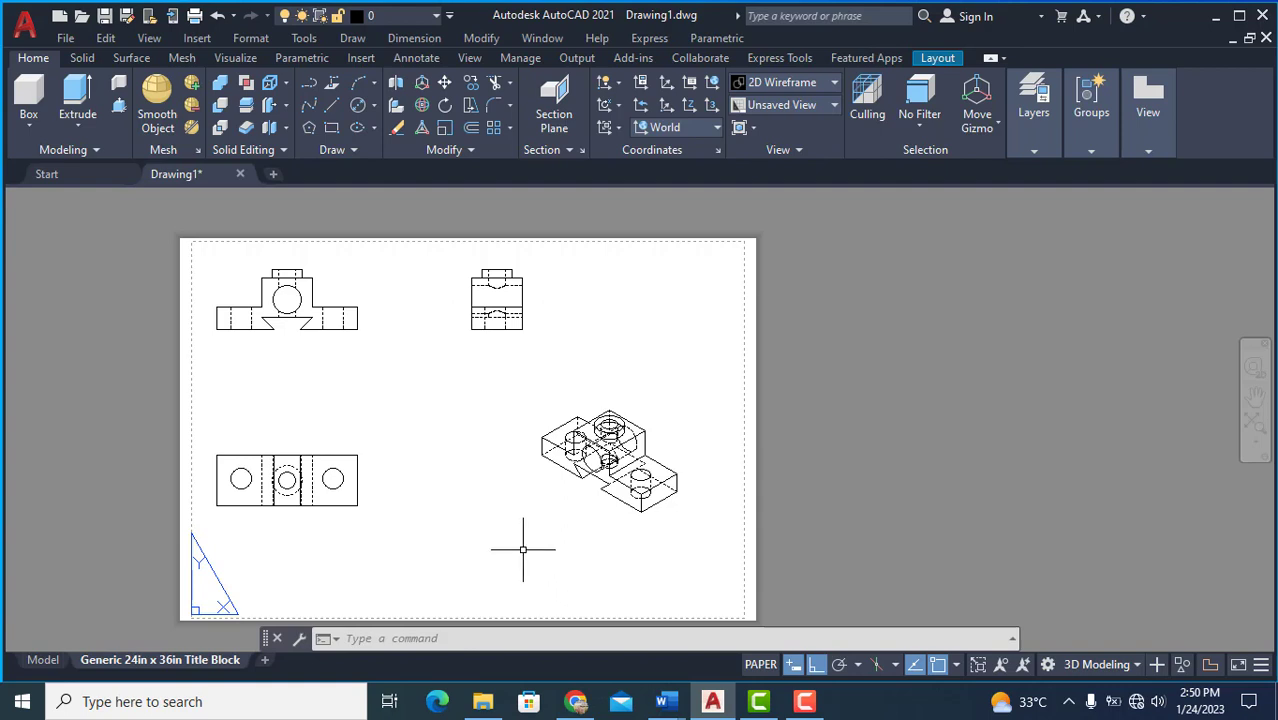
scroll(471, 448, "up", 2)
scroll(471, 448, "down", 2)
middle_click_drag(471, 448, 416, 428)
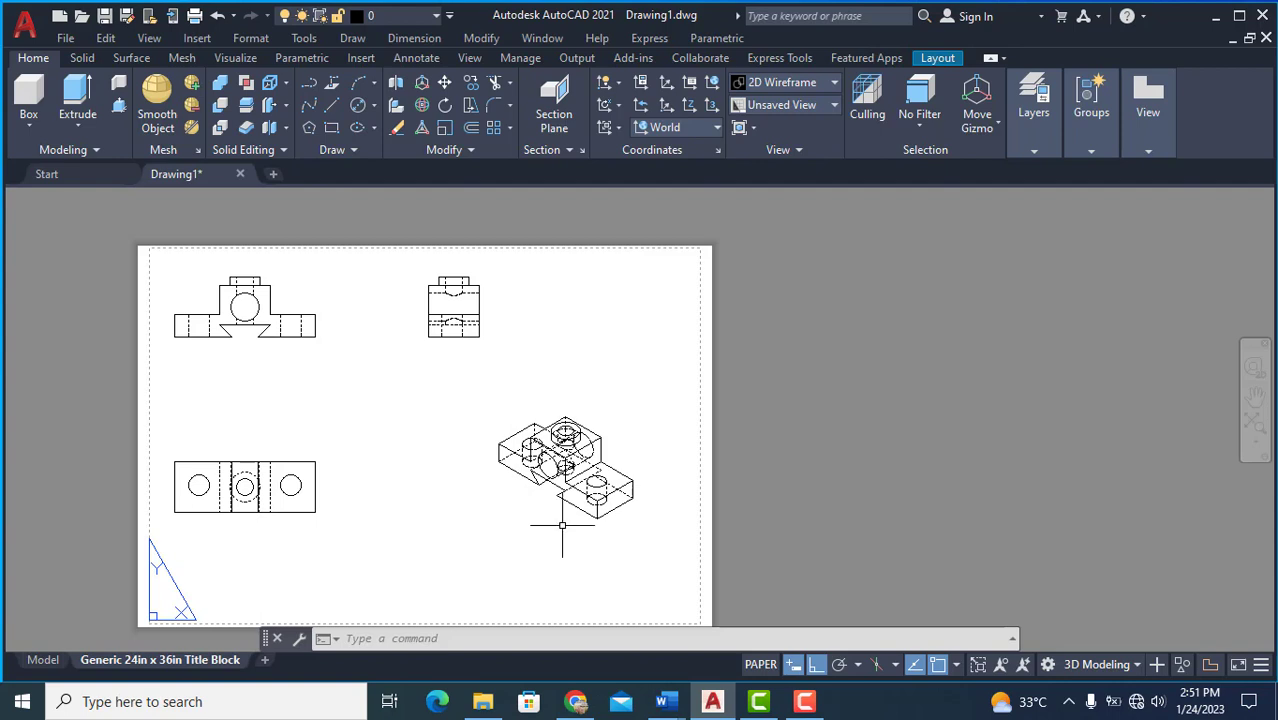
left_click(558, 482)
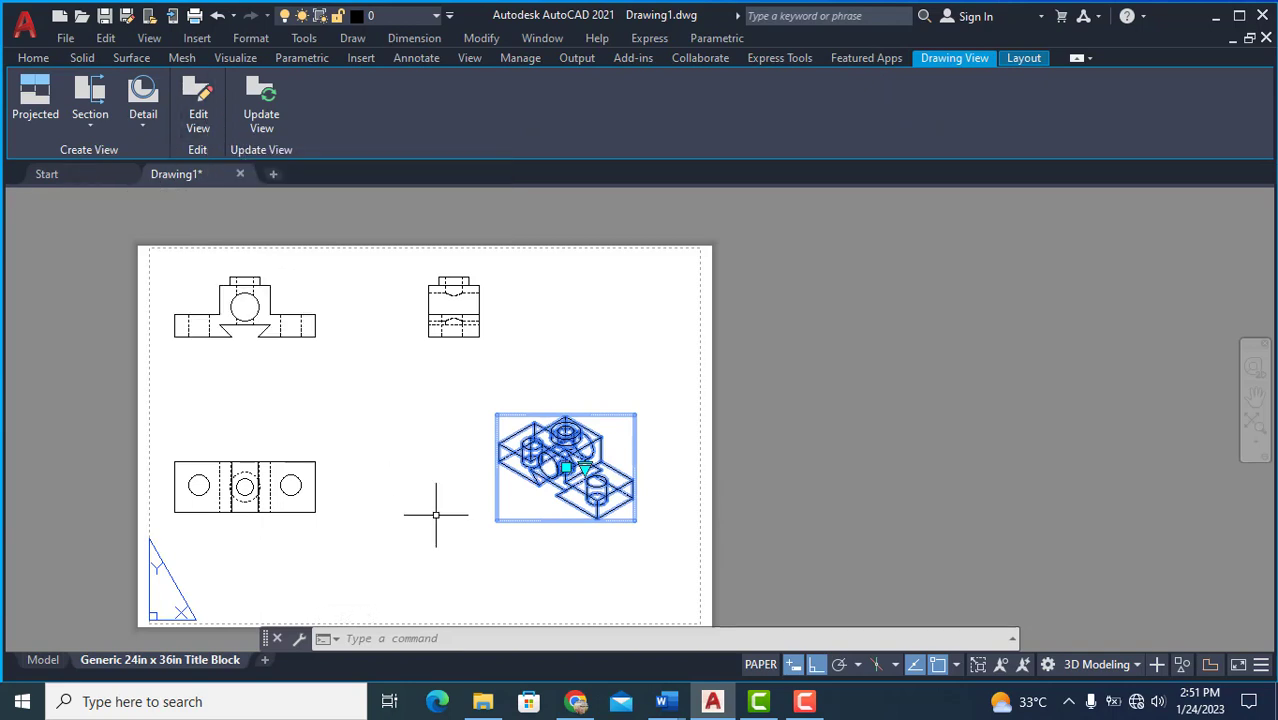
Step: Change the isometric view's Hidden Lines style to Visible lines in Edit View
key("Escape")
left_click(590, 462)
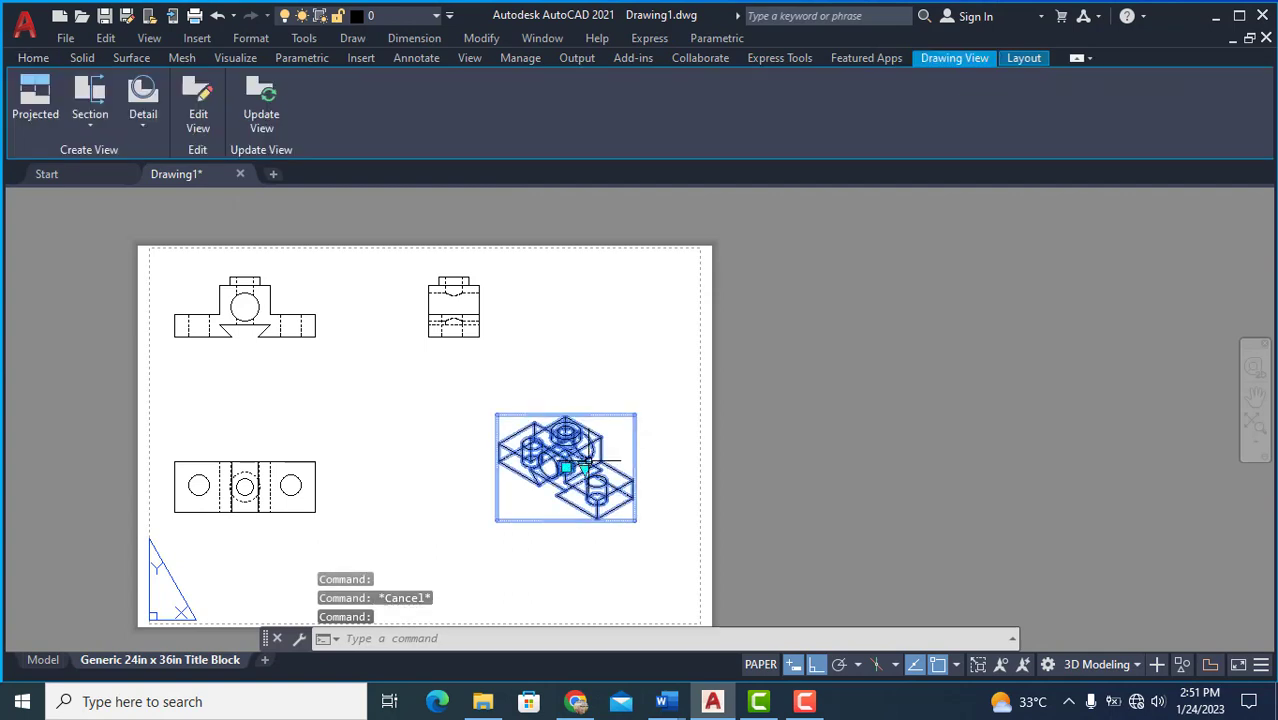
right_click(590, 462)
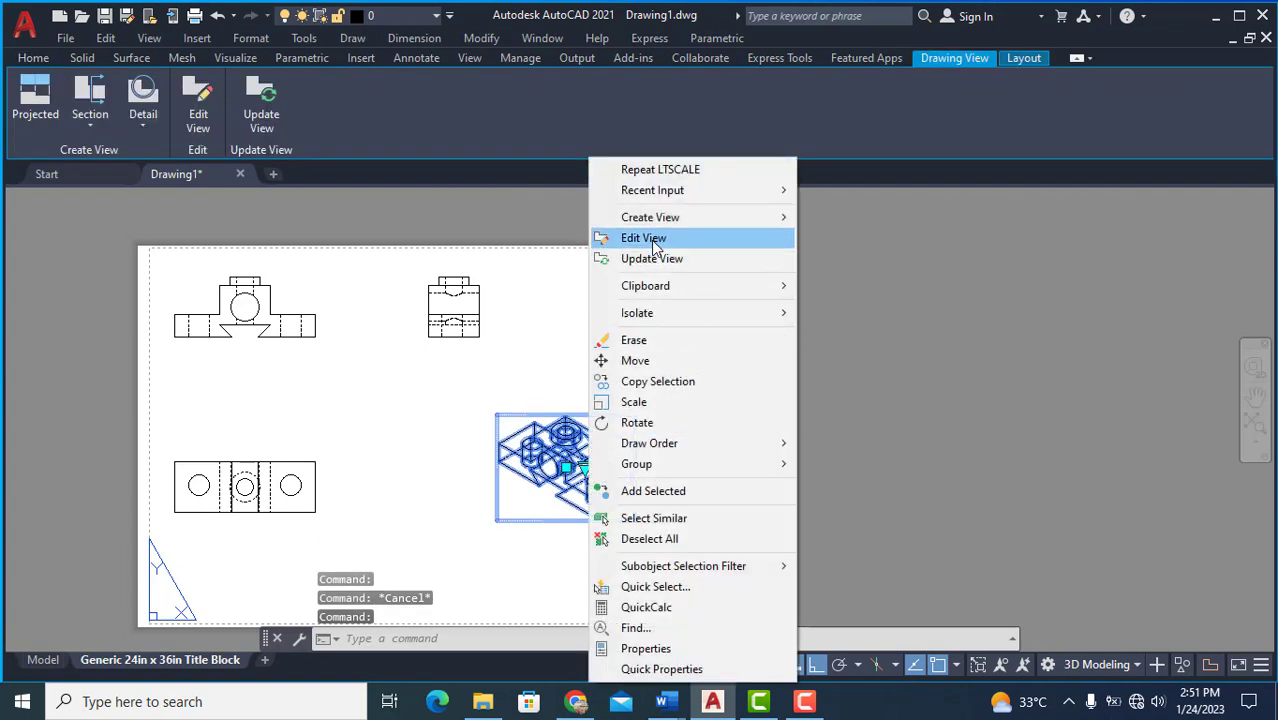
left_click(400, 416)
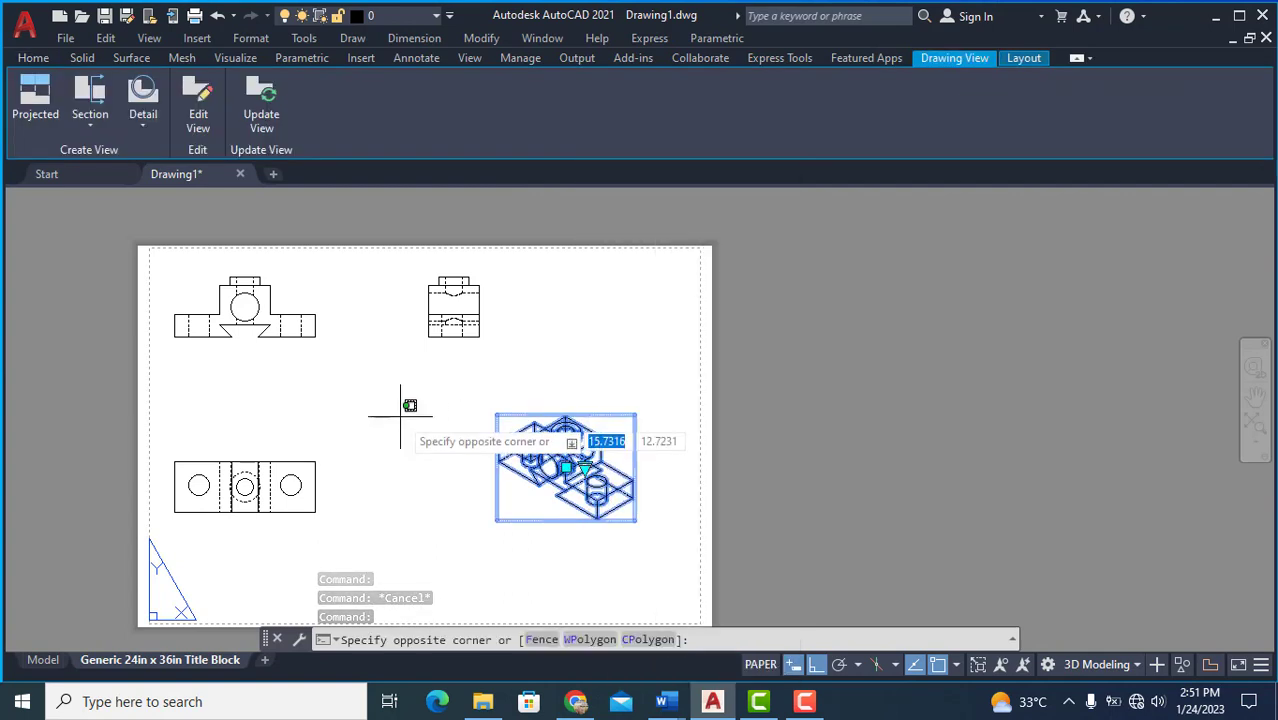
key("Escape")
key("Escape")
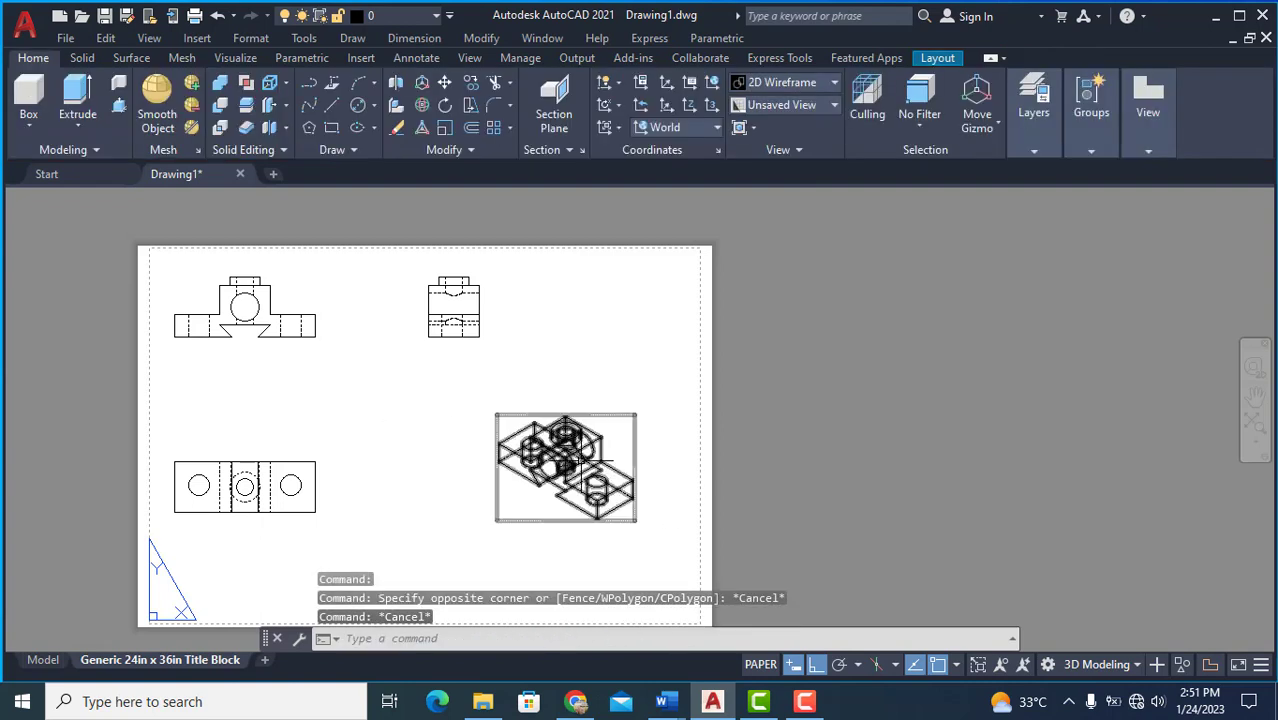
left_click(584, 463)
left_click(204, 101)
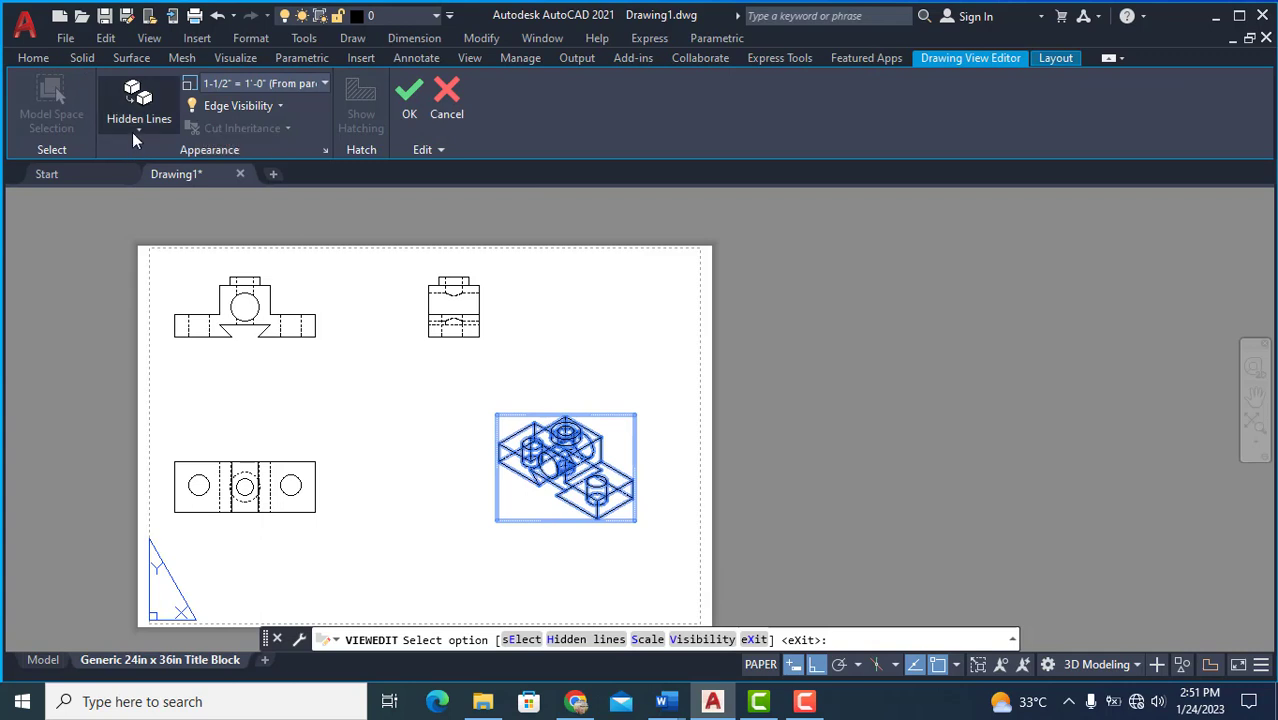
left_click(137, 125)
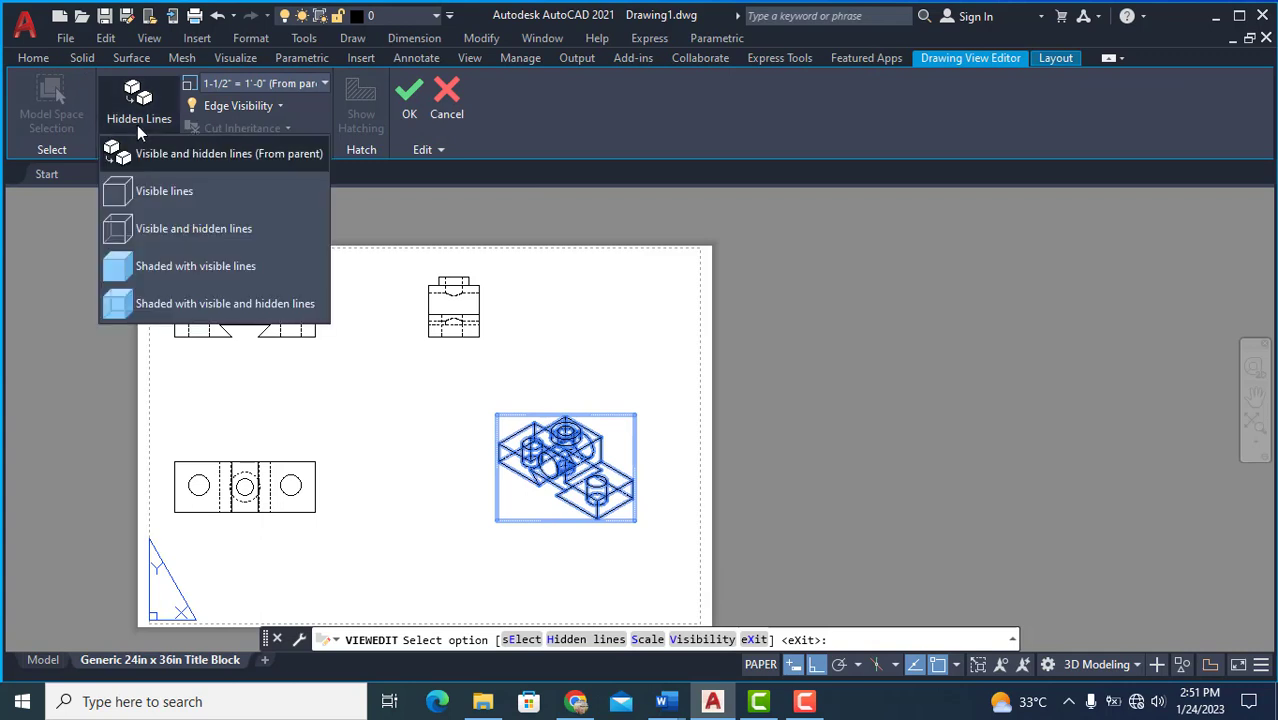
left_click(173, 194)
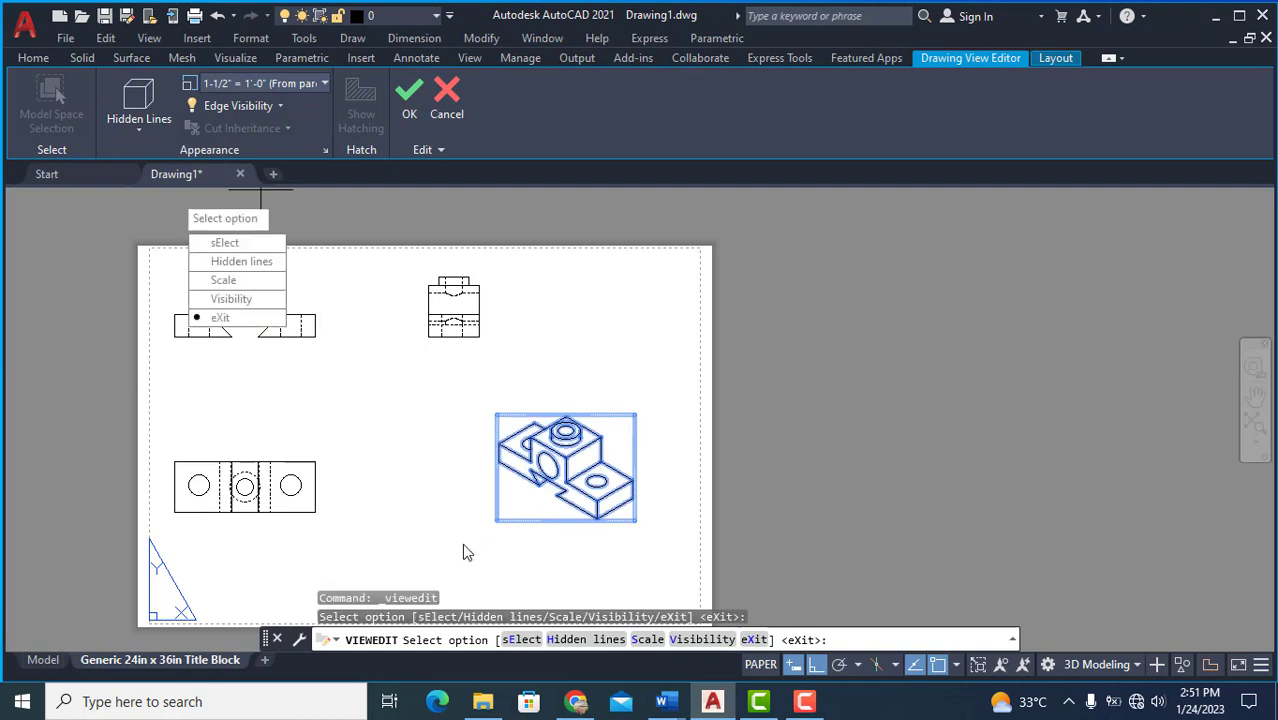
key("Escape")
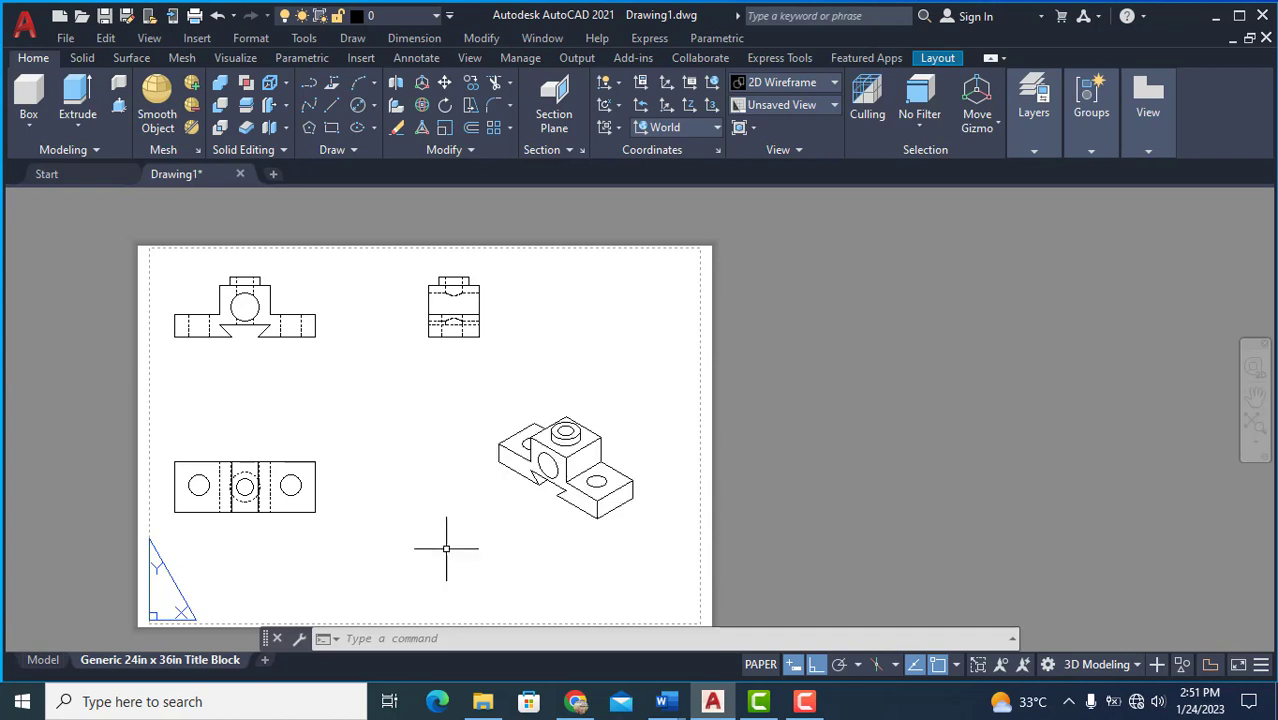
left_click(587, 459)
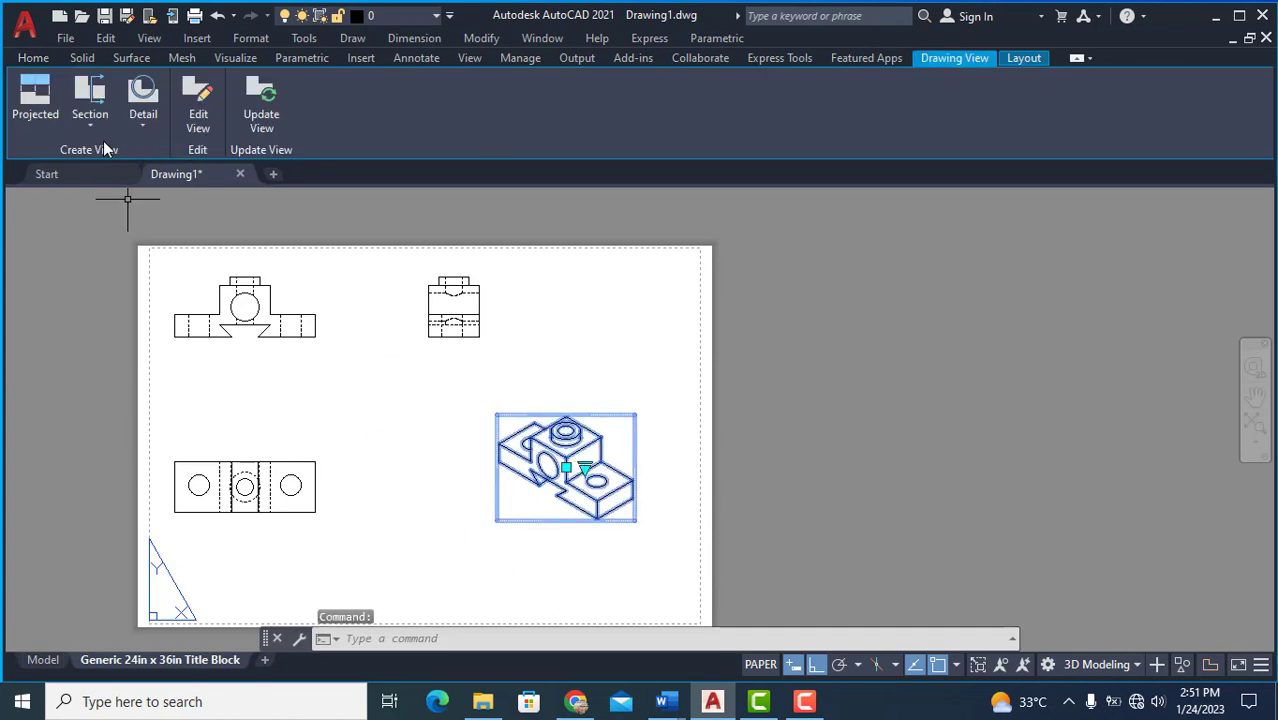
Step: Set the isometric view's Hidden Lines style to Shaded with visible lines
left_click(197, 131)
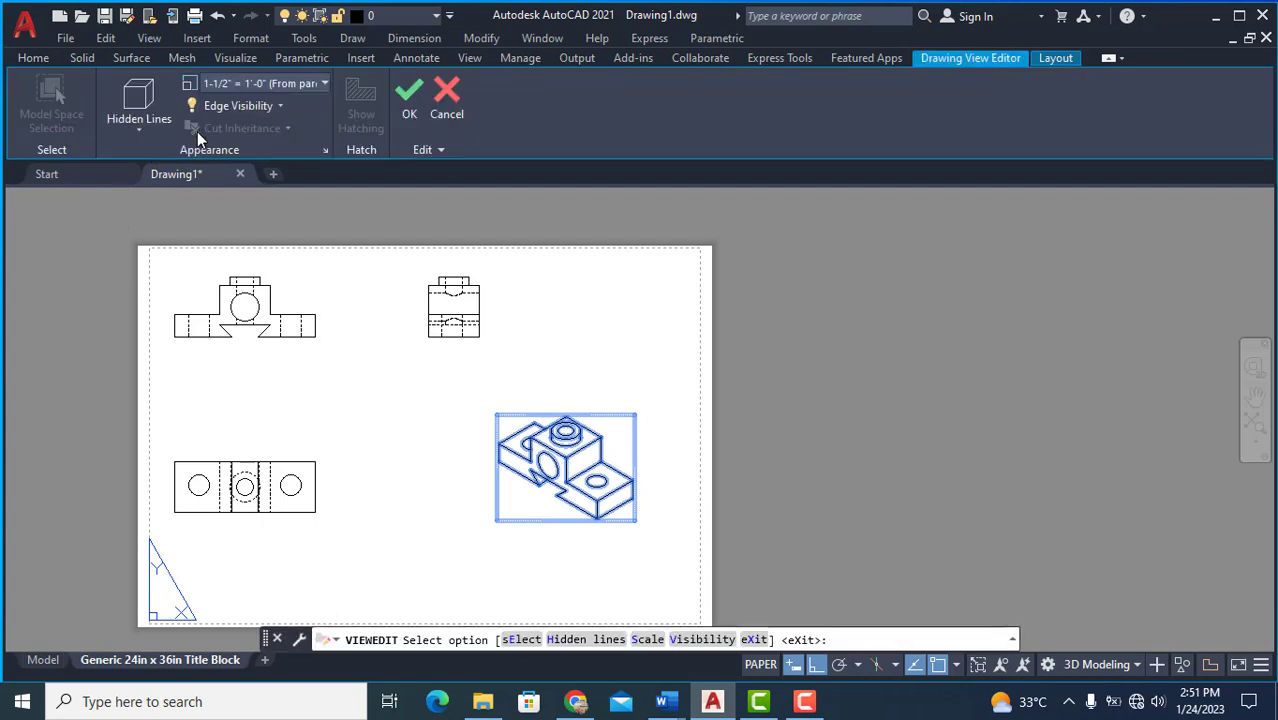
left_click(136, 133)
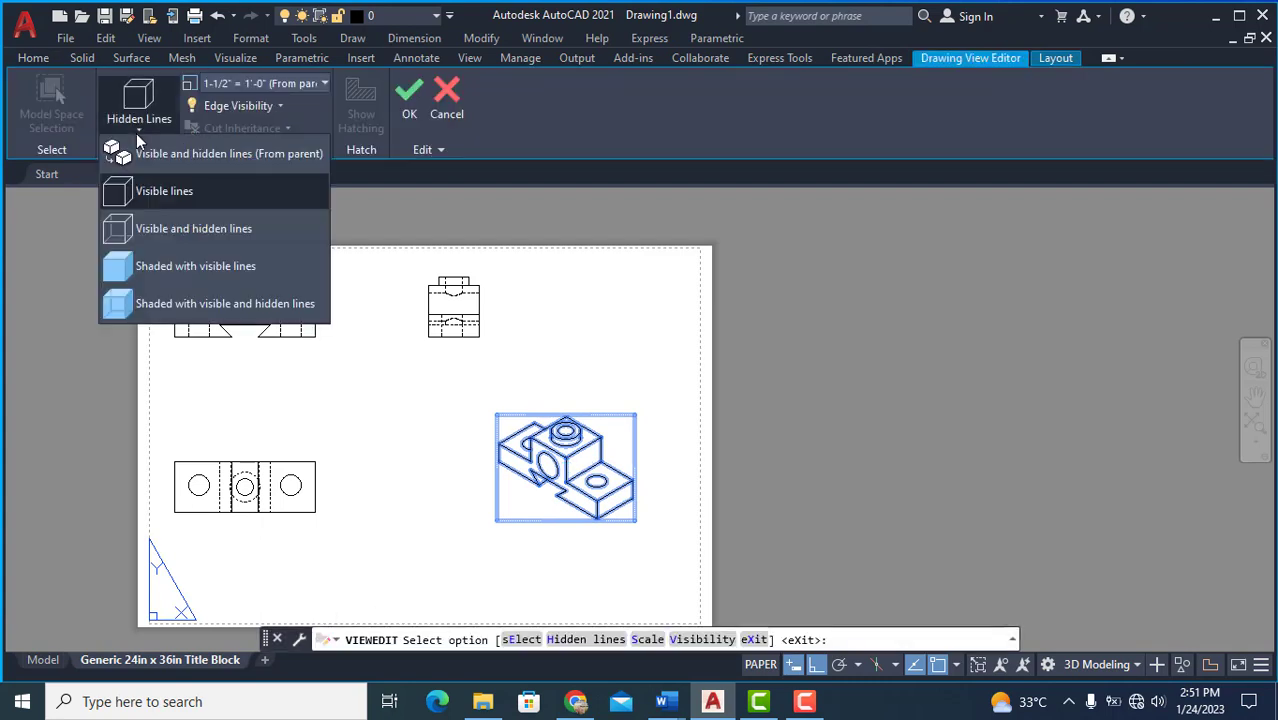
left_click(188, 267)
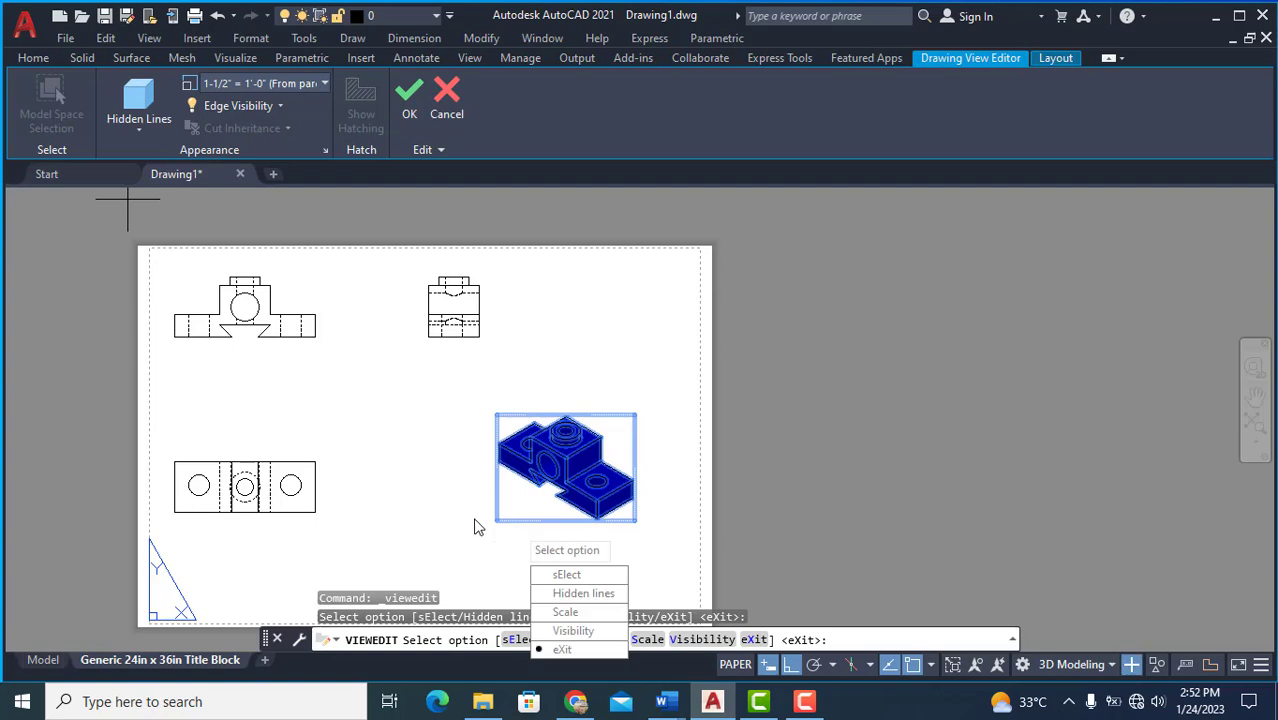
key("Return")
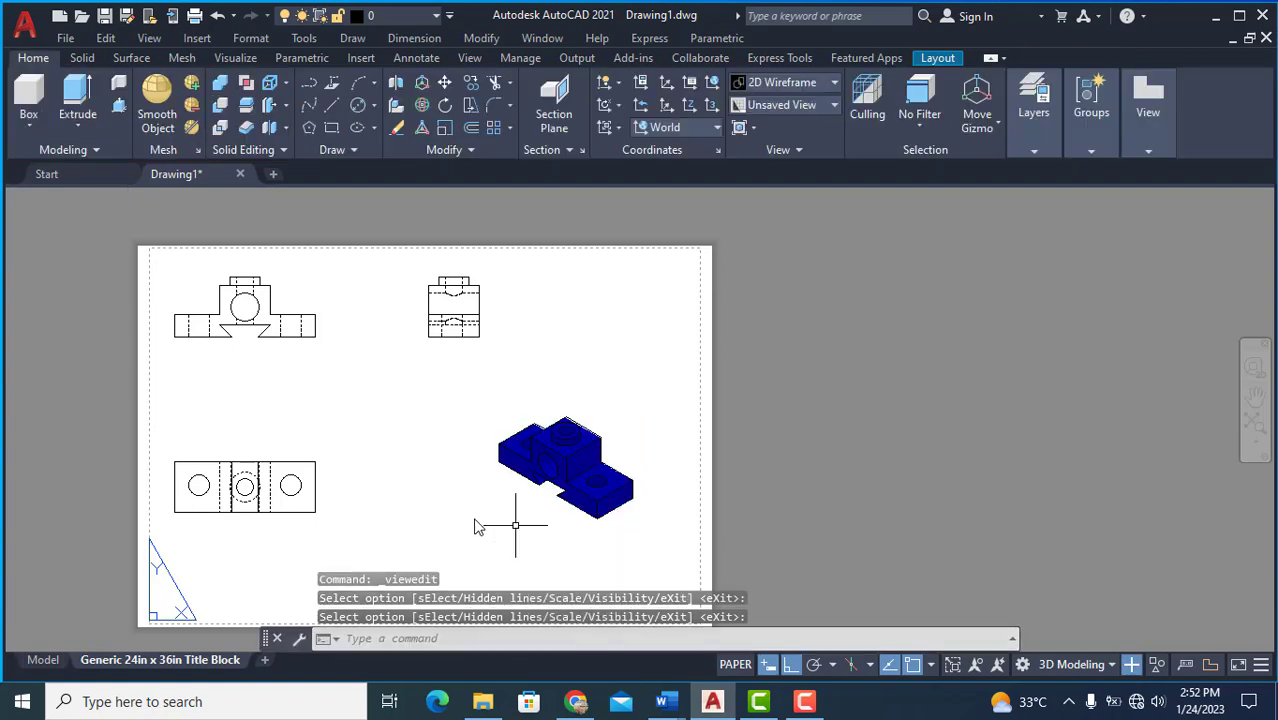
Step: Zoom around the sheet to check the shaded isometric view, clearing its selection
scroll(565, 468, "up", 4)
scroll(565, 468, "down", 2)
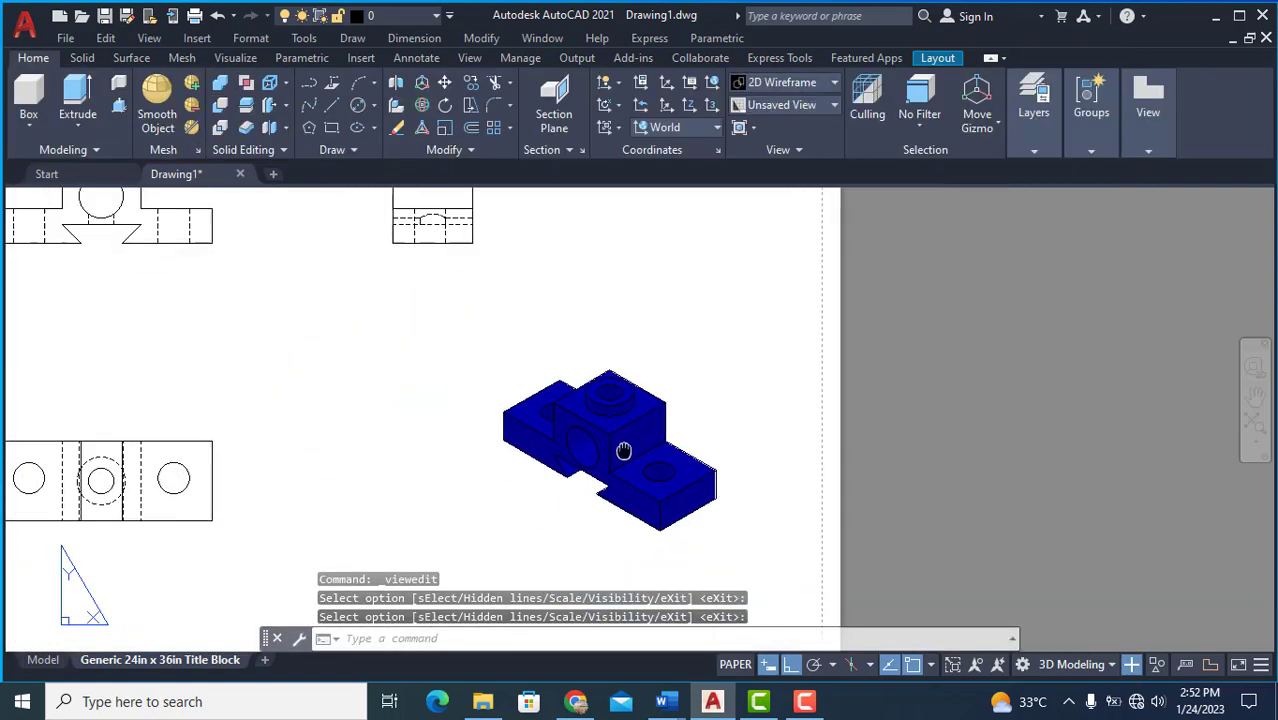
scroll(622, 448, "down", 1)
scroll(622, 448, "down", 1)
scroll(668, 430, "up", 2)
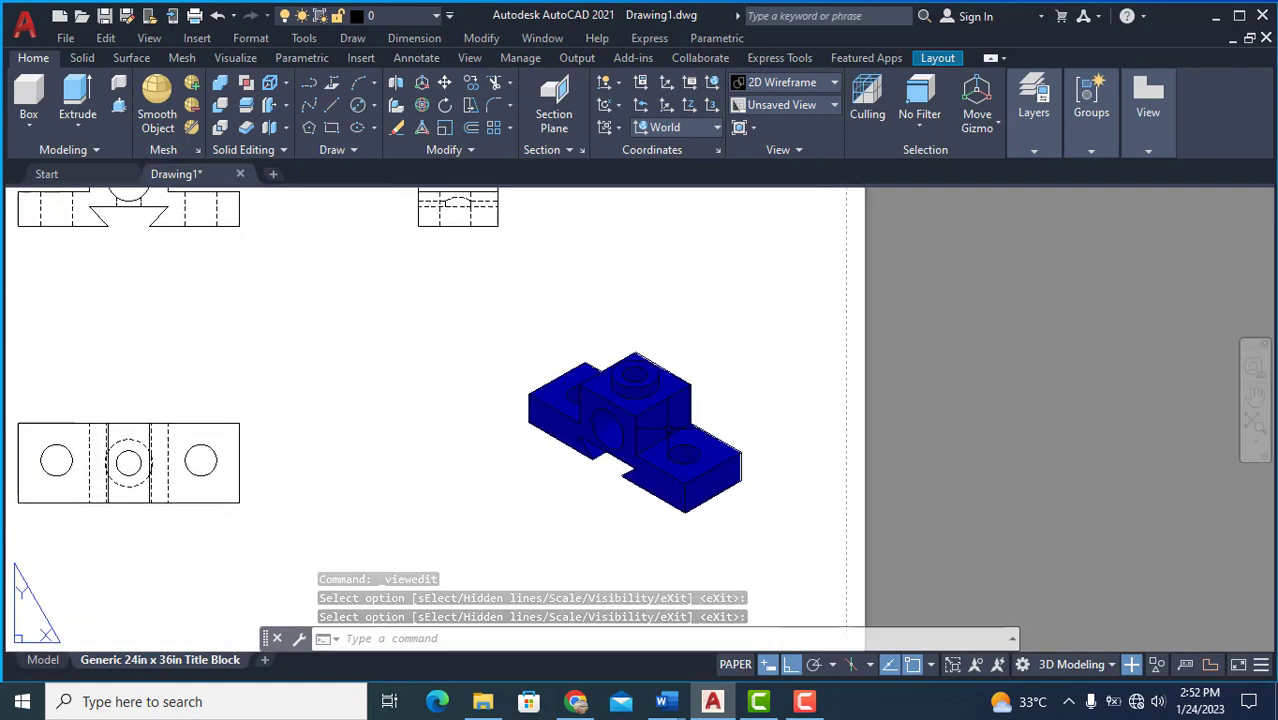
scroll(668, 430, "down", 2)
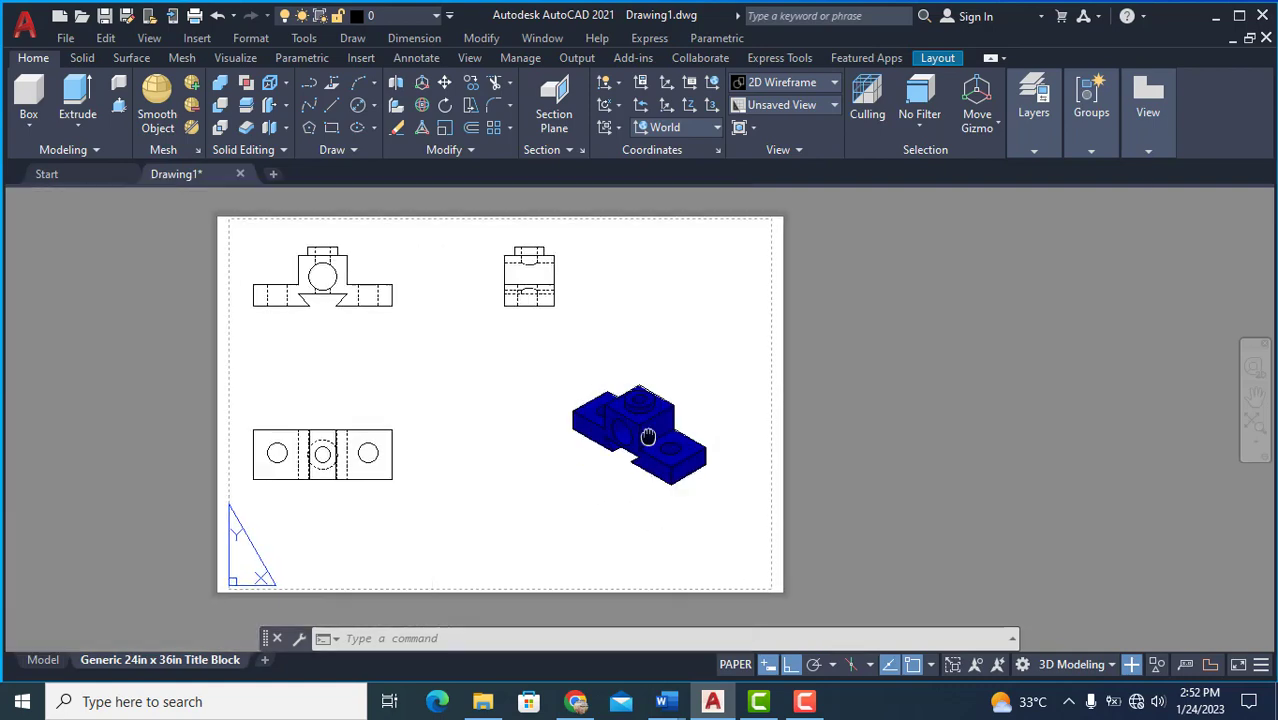
scroll(670, 425, "up", 2)
scroll(655, 440, "down", 2)
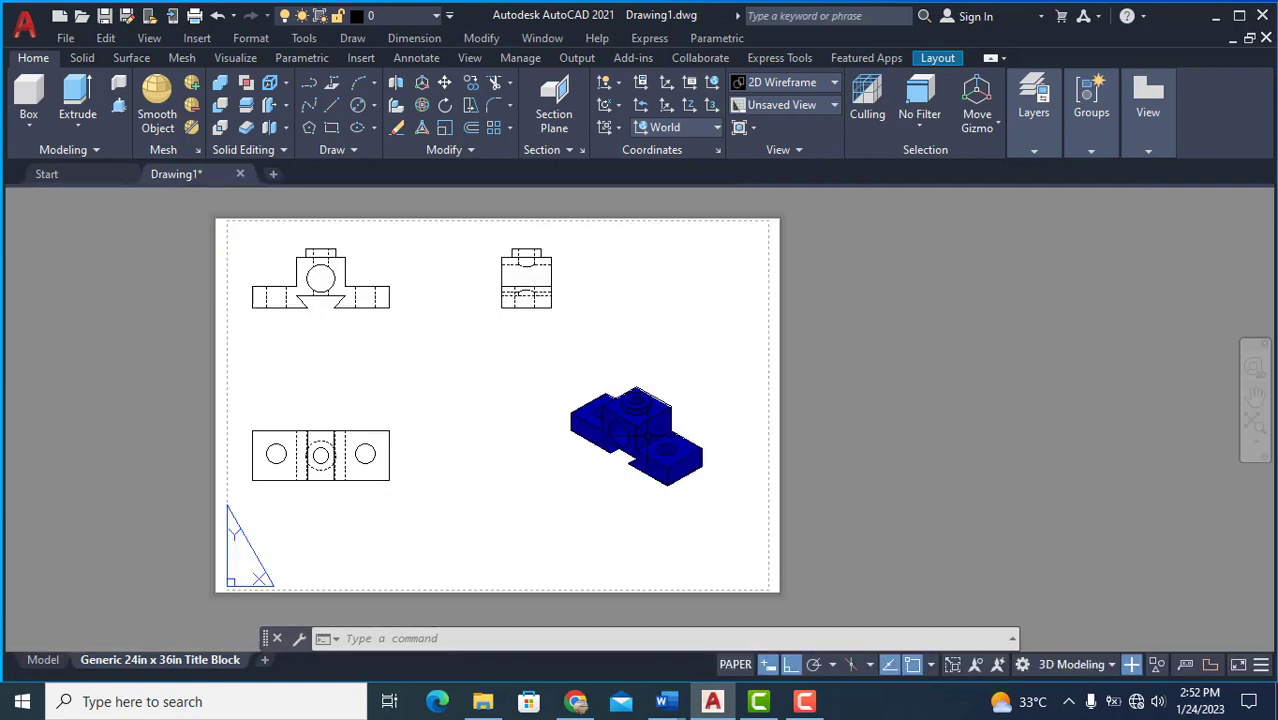
scroll(640, 445, "up", 2)
scroll(640, 445, "down", 2)
left_click(601, 452)
scroll(601, 452, "up", 2)
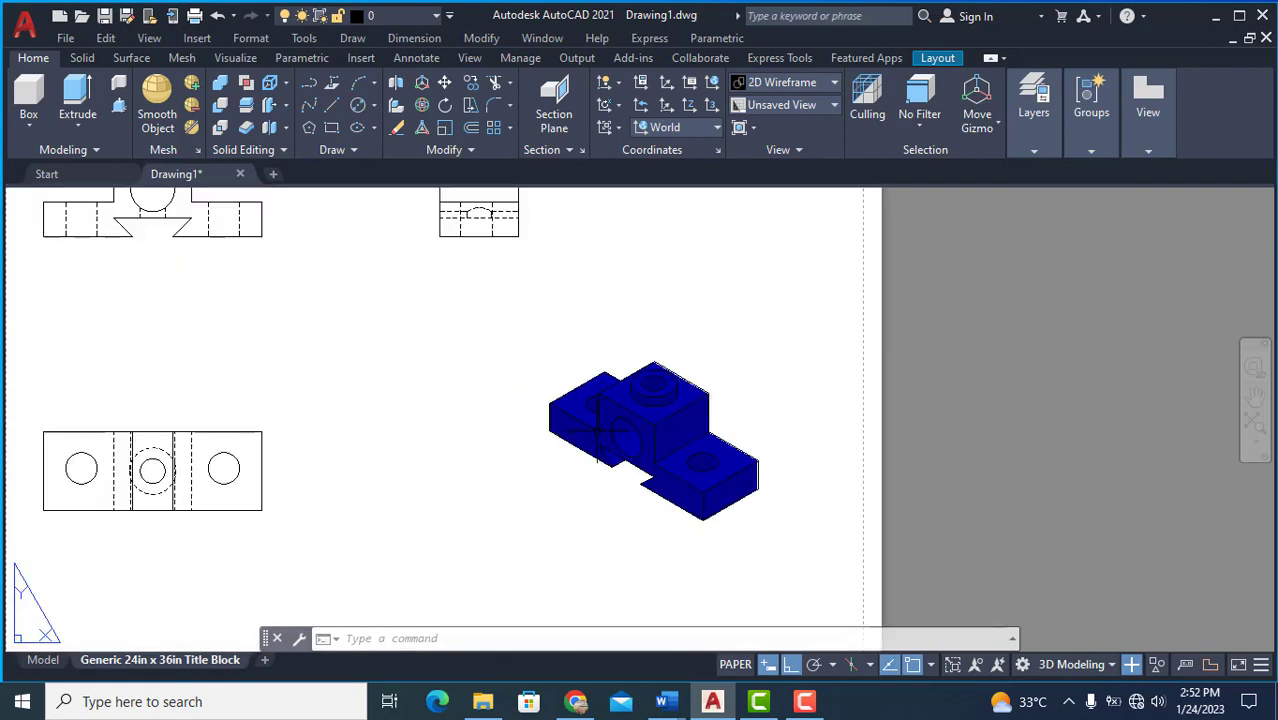
scroll(601, 452, "down", 2)
key("Escape")
left_click(412, 38)
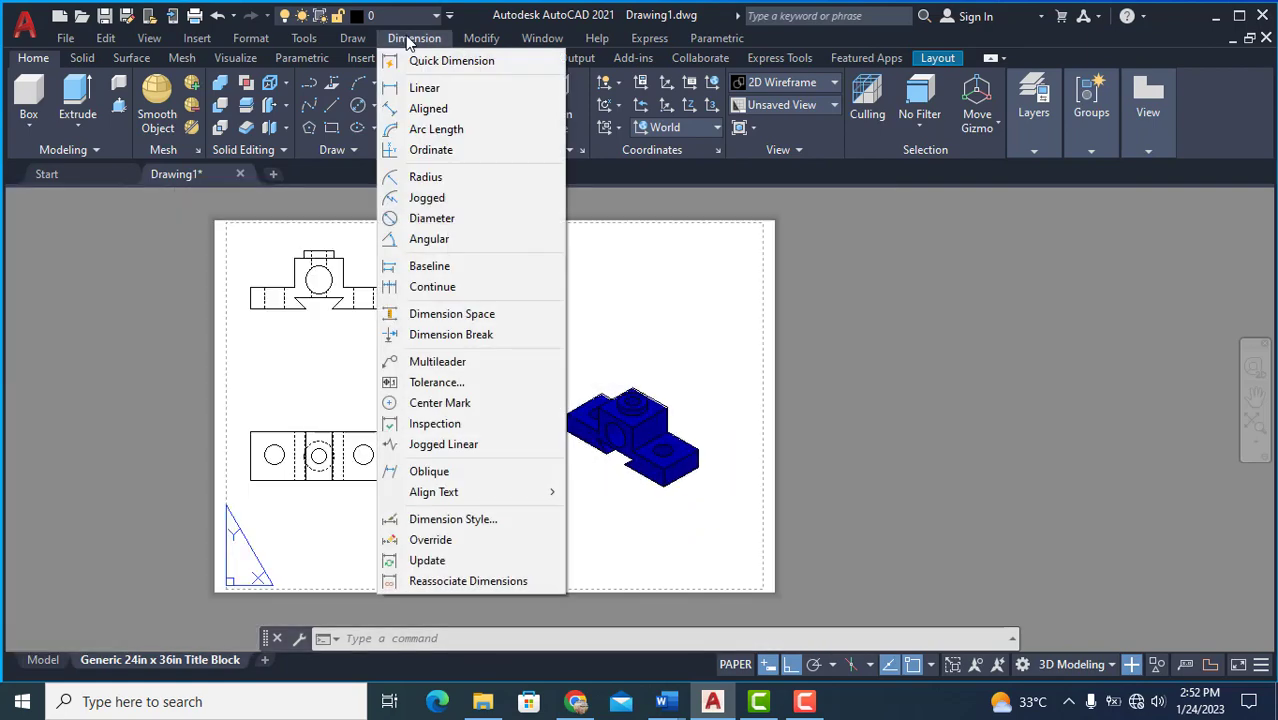
left_click(428, 86)
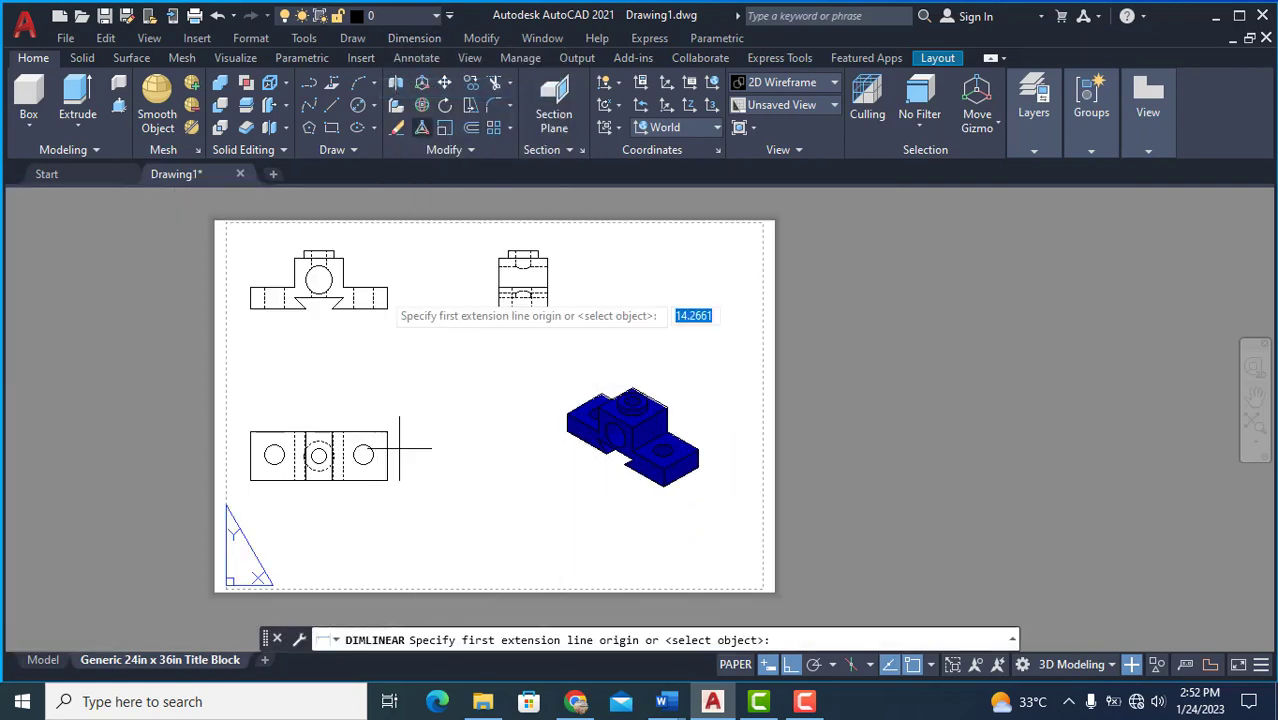
left_click(250, 480)
left_click(387, 480)
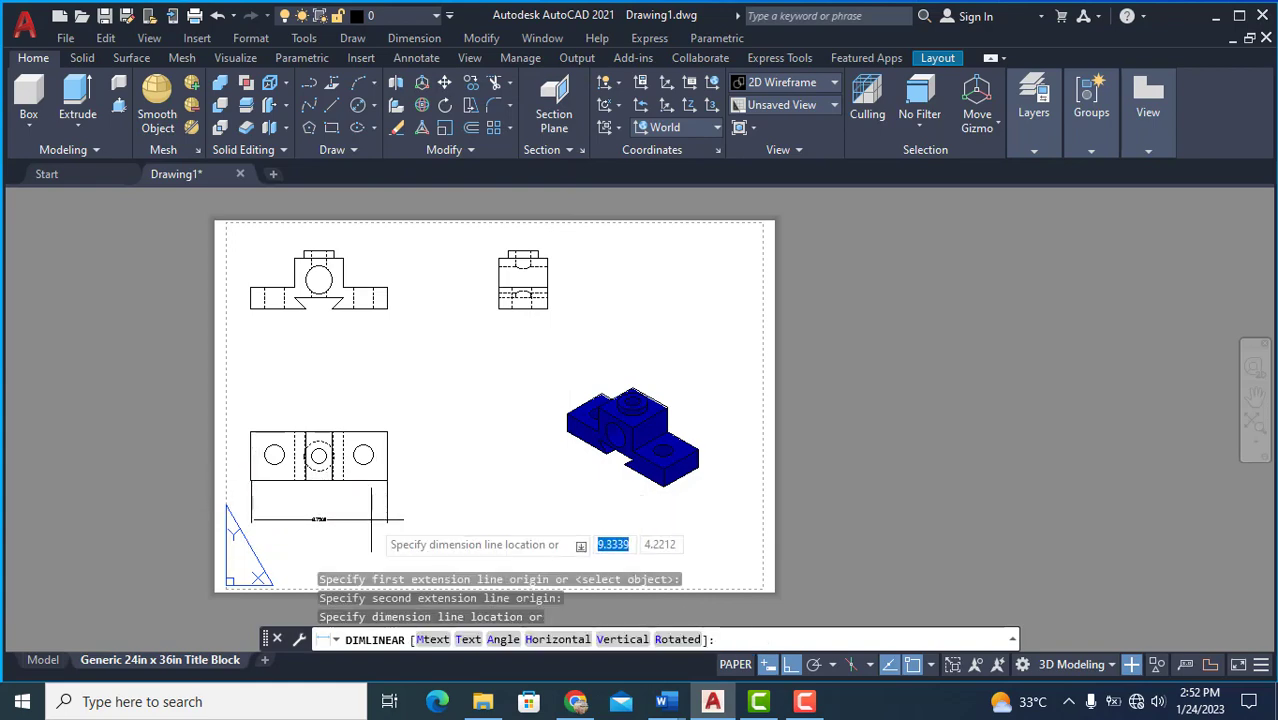
left_click(386, 500)
scroll(379, 497, "up", 3)
scroll(389, 495, "up", 2)
scroll(389, 495, "down", 3)
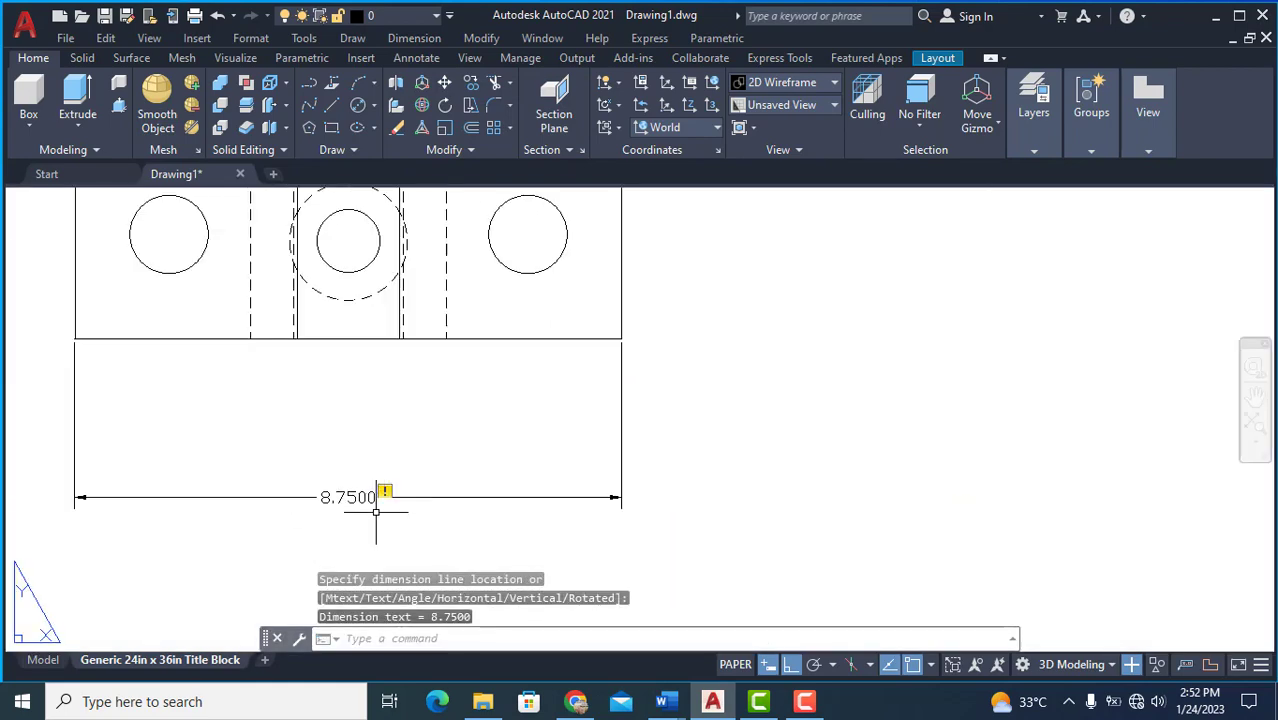
scroll(385, 499, "up", 2)
scroll(380, 485, "down", 4)
scroll(408, 442, "down", 2)
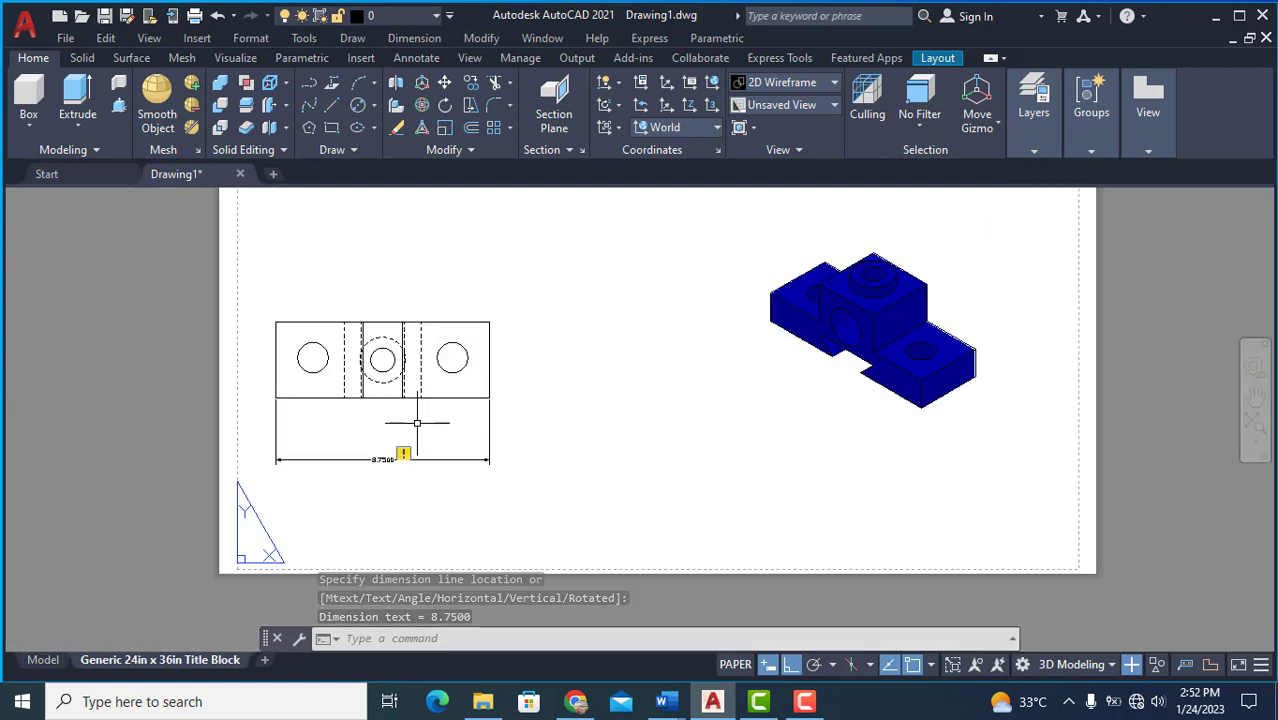
scroll(405, 438, "down", 1)
scroll(380, 465, "down", 1)
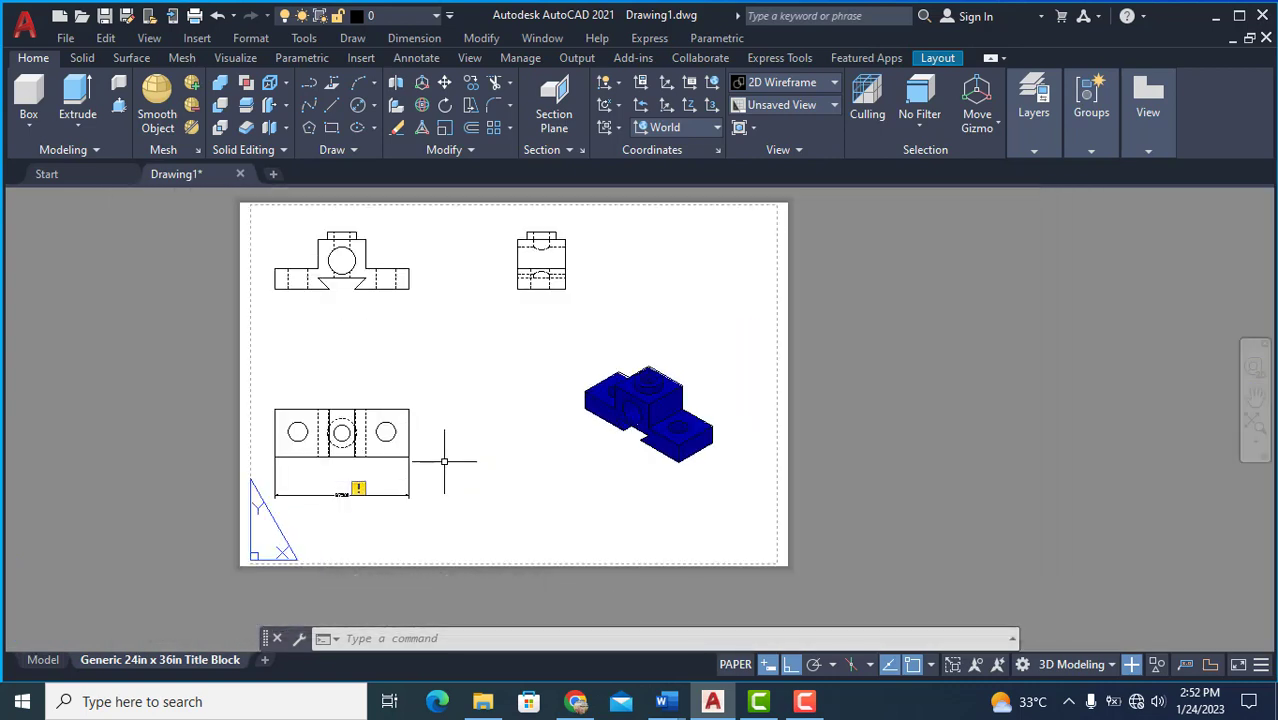
scroll(350, 488, "up", 2)
scroll(362, 514, "up", 4)
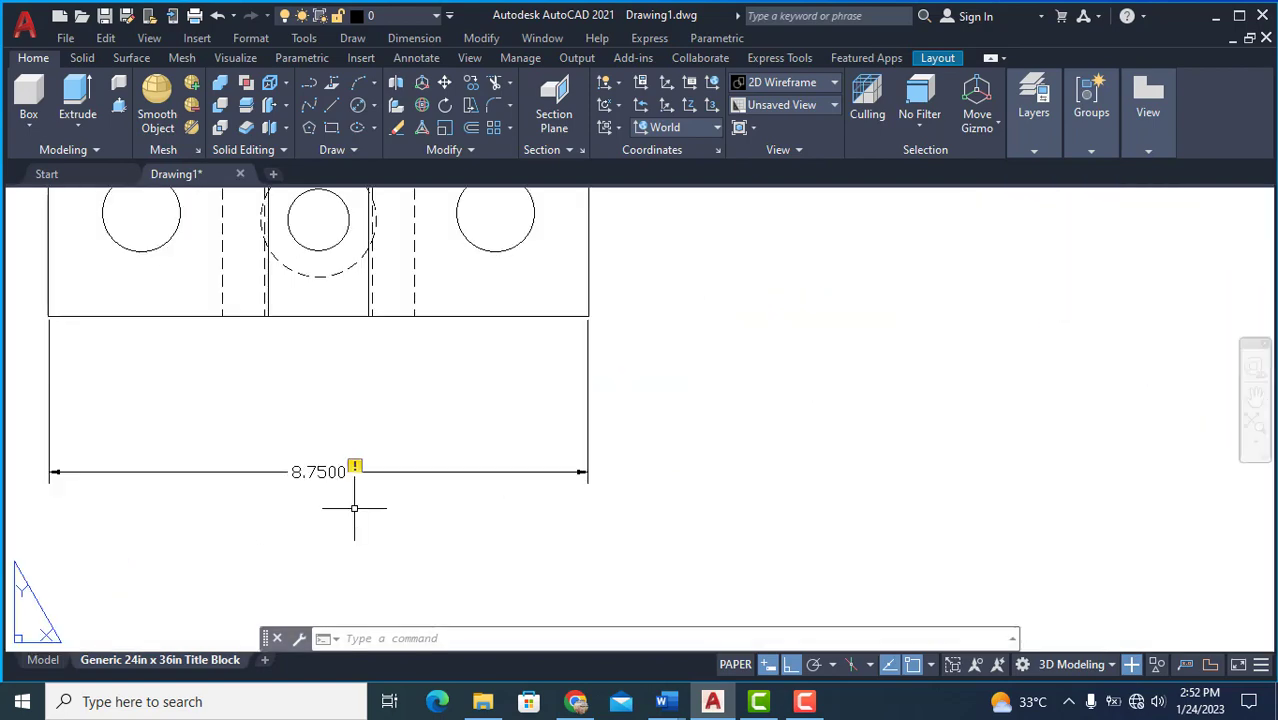
scroll(354, 507, "down", 5)
scroll(351, 508, "down", 3)
scroll(351, 502, "up", 3)
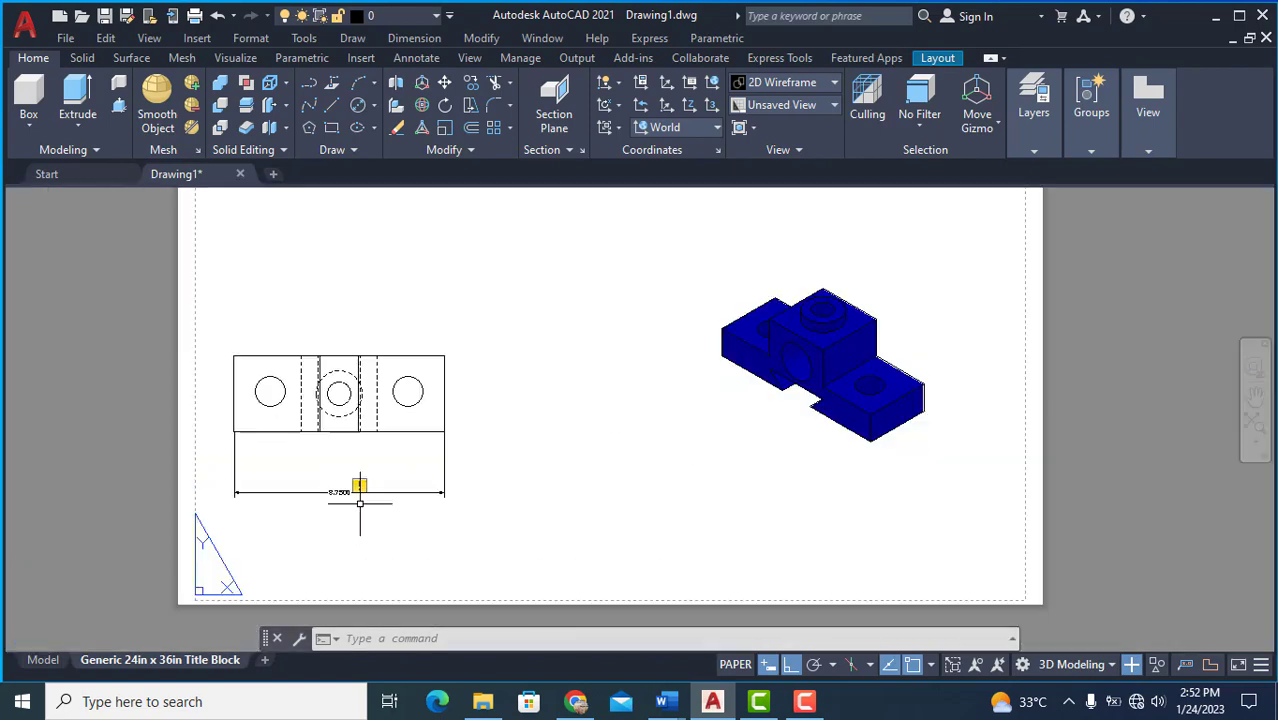
left_click(337, 490)
key("Delete")
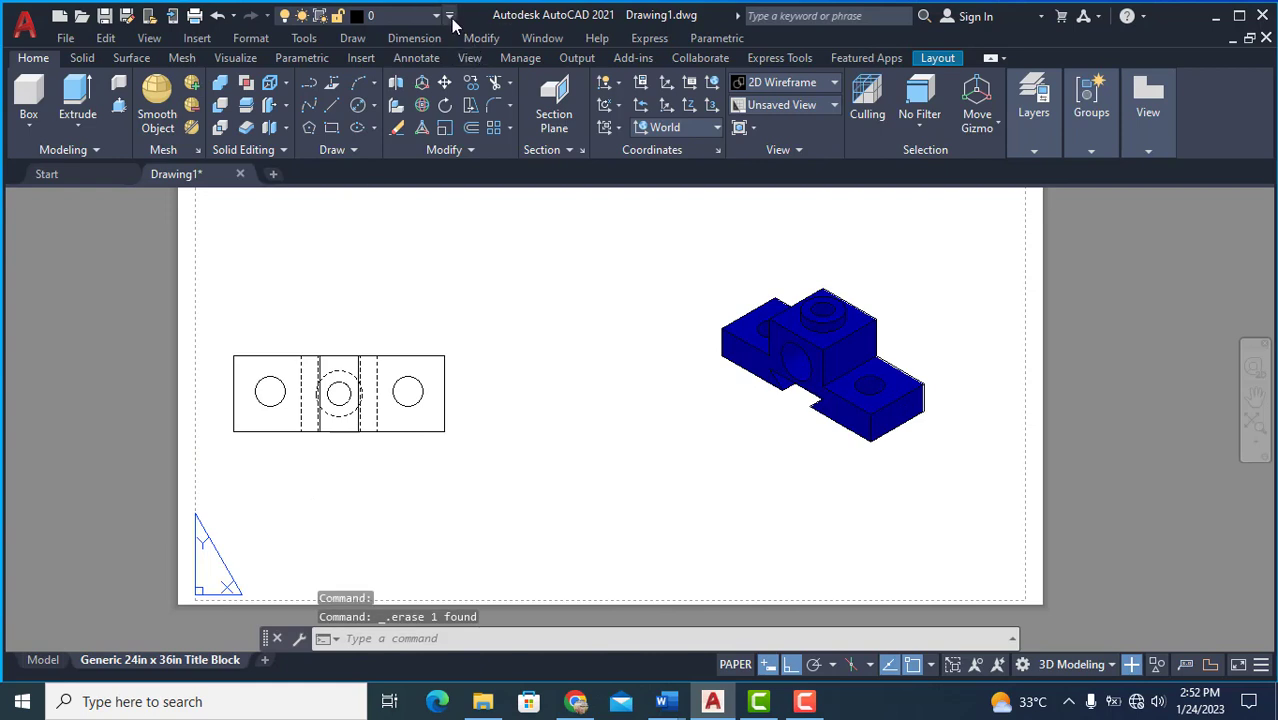
Step: Show the Quick Access Toolbar below the ribbon and hide the menu bar
left_click(449, 15)
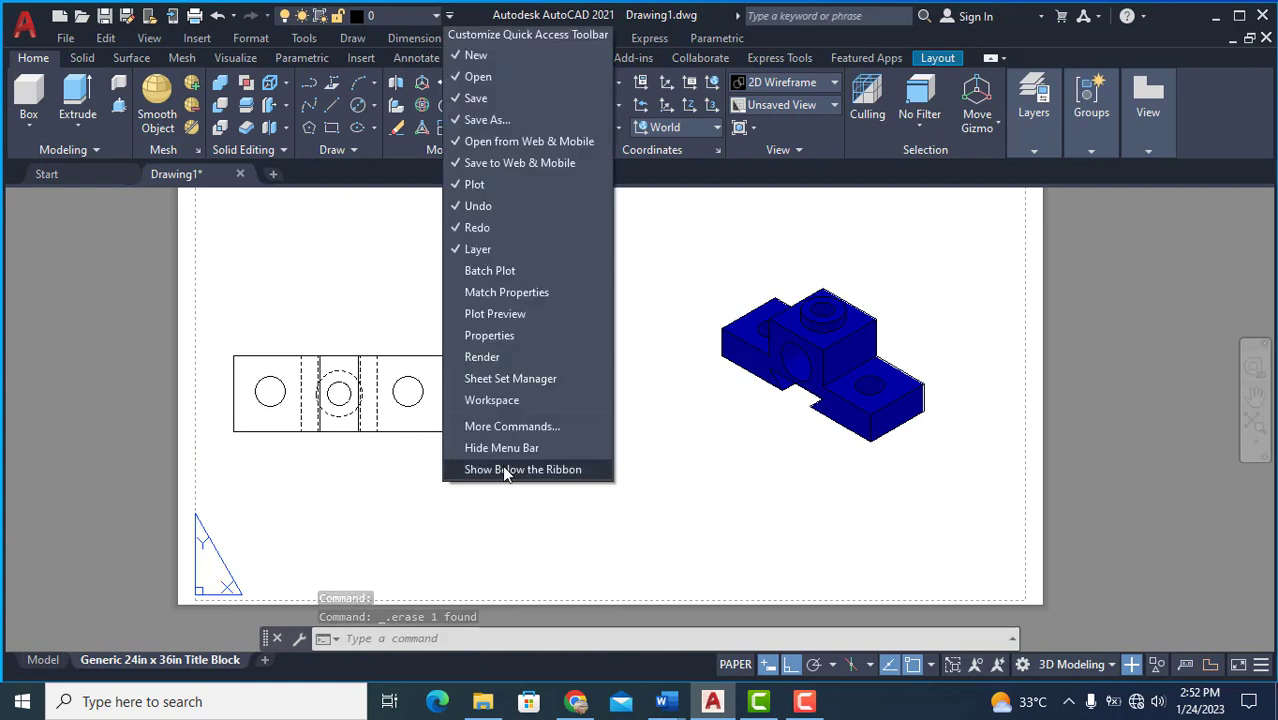
left_click(503, 470)
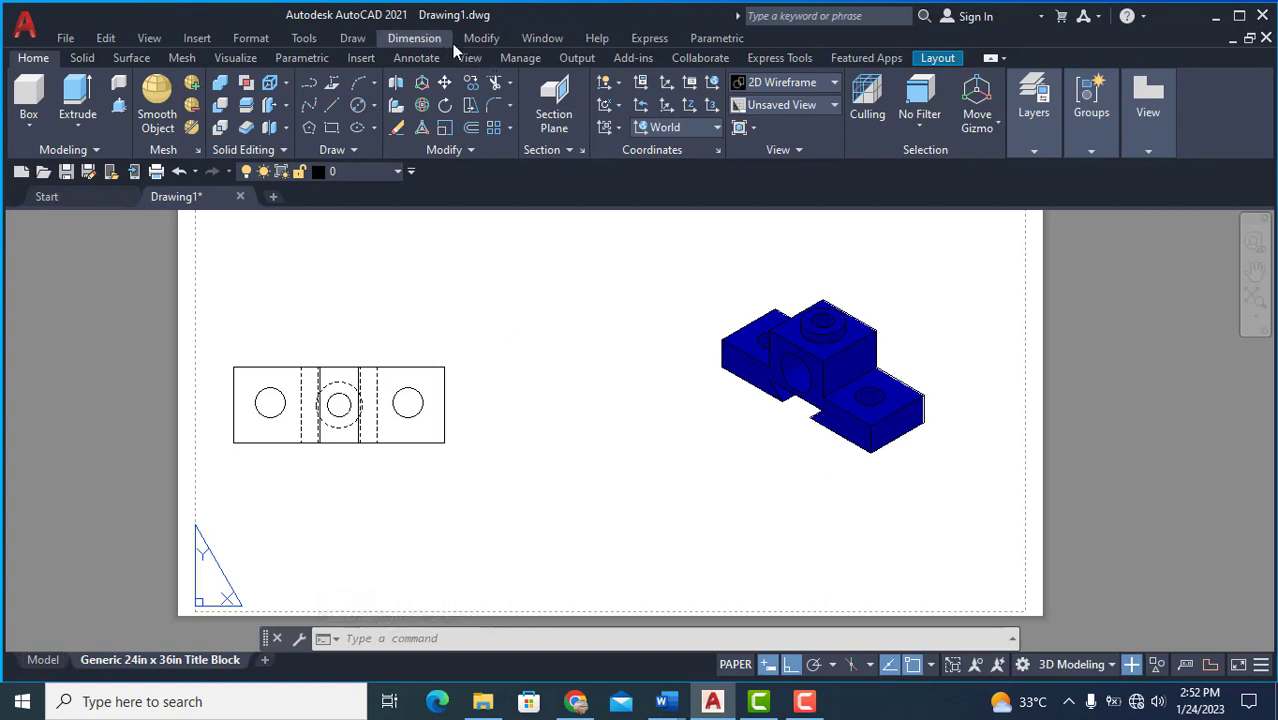
left_click(412, 171)
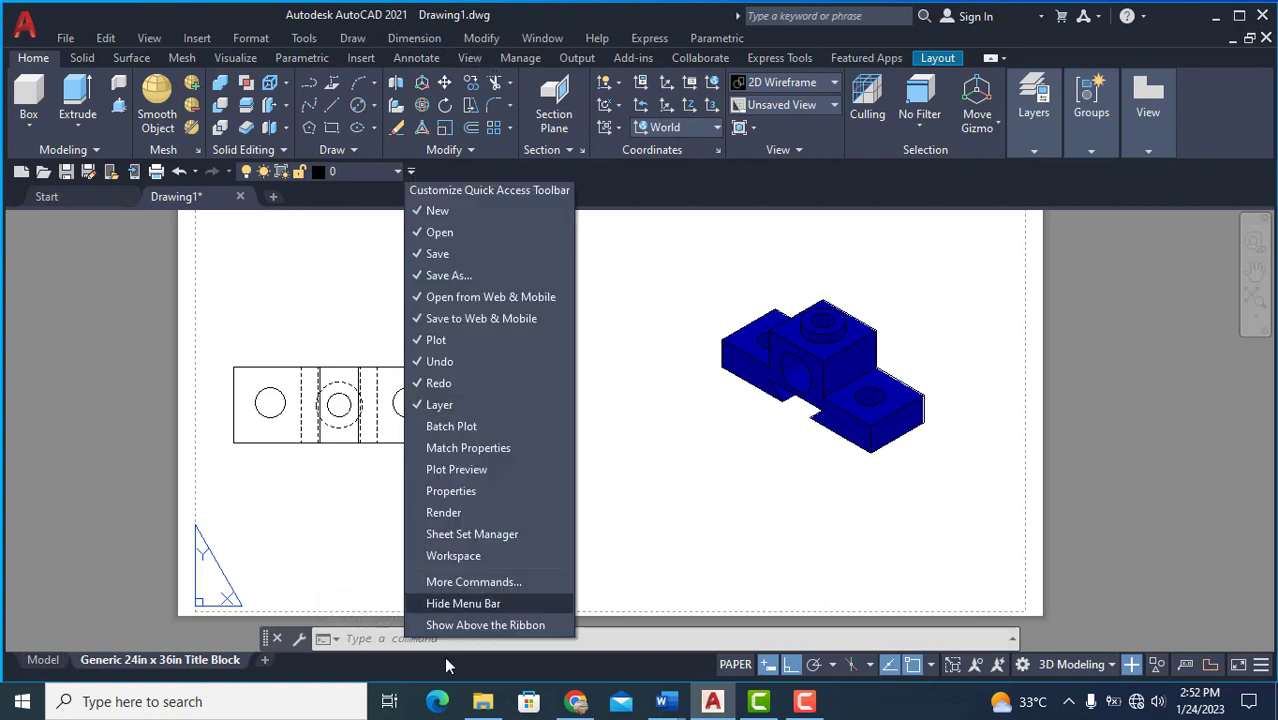
left_click(466, 603)
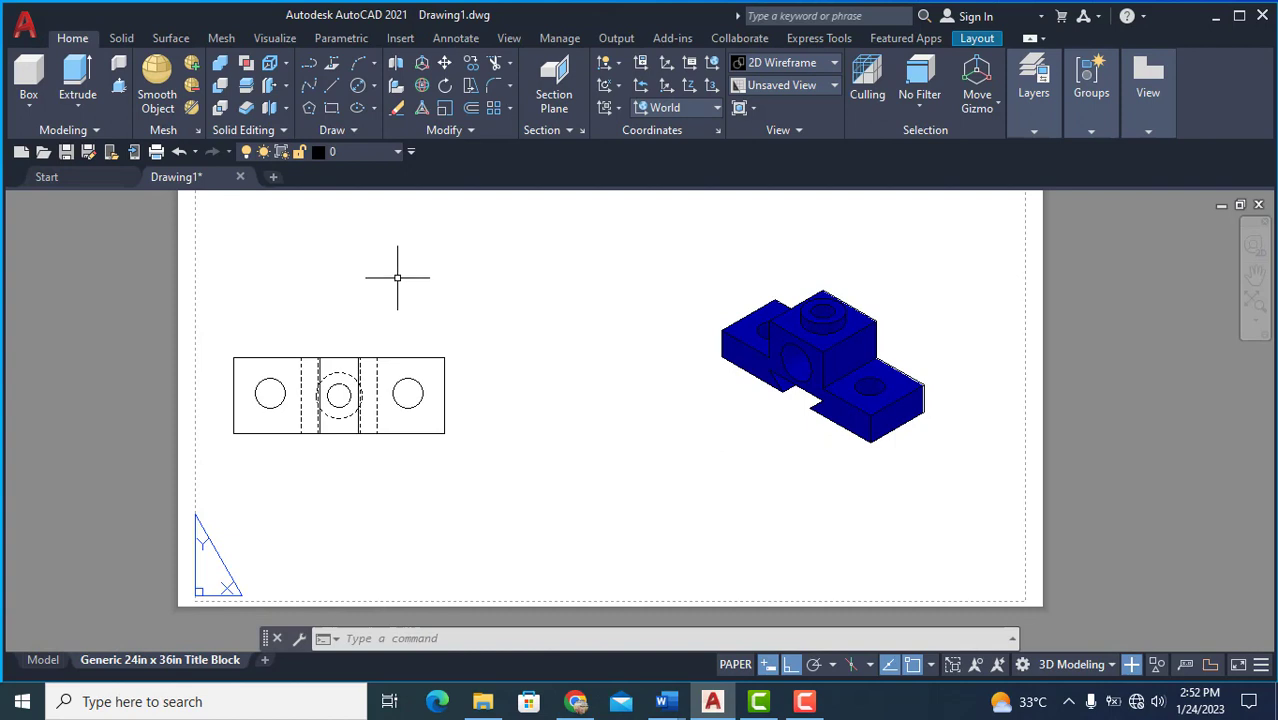
Step: Zoom and pan to centre the whole layout sheet in view
scroll(456, 320, "down", 5)
scroll(442, 348, "up", 2)
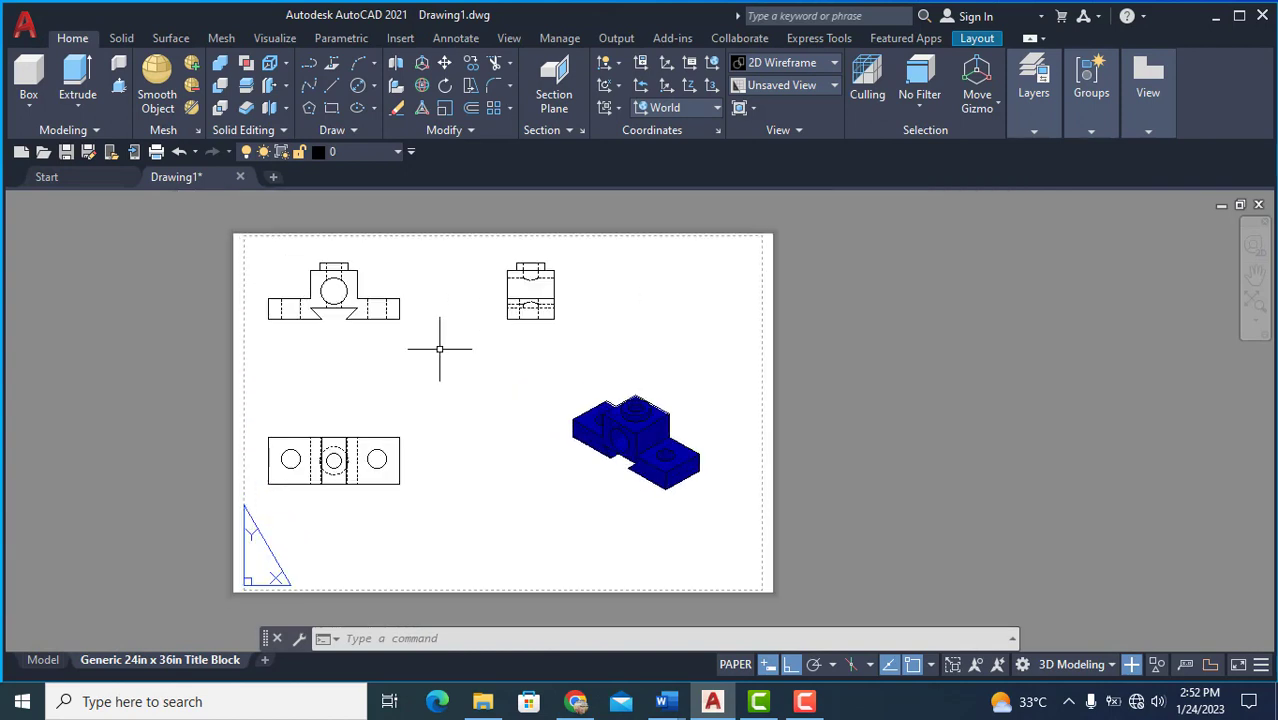
mouse_move(442, 348)
middle_mouse_down()
mouse_move(457, 351)
mouse_move(486, 314)
mouse_move(479, 346)
middle_mouse_up()
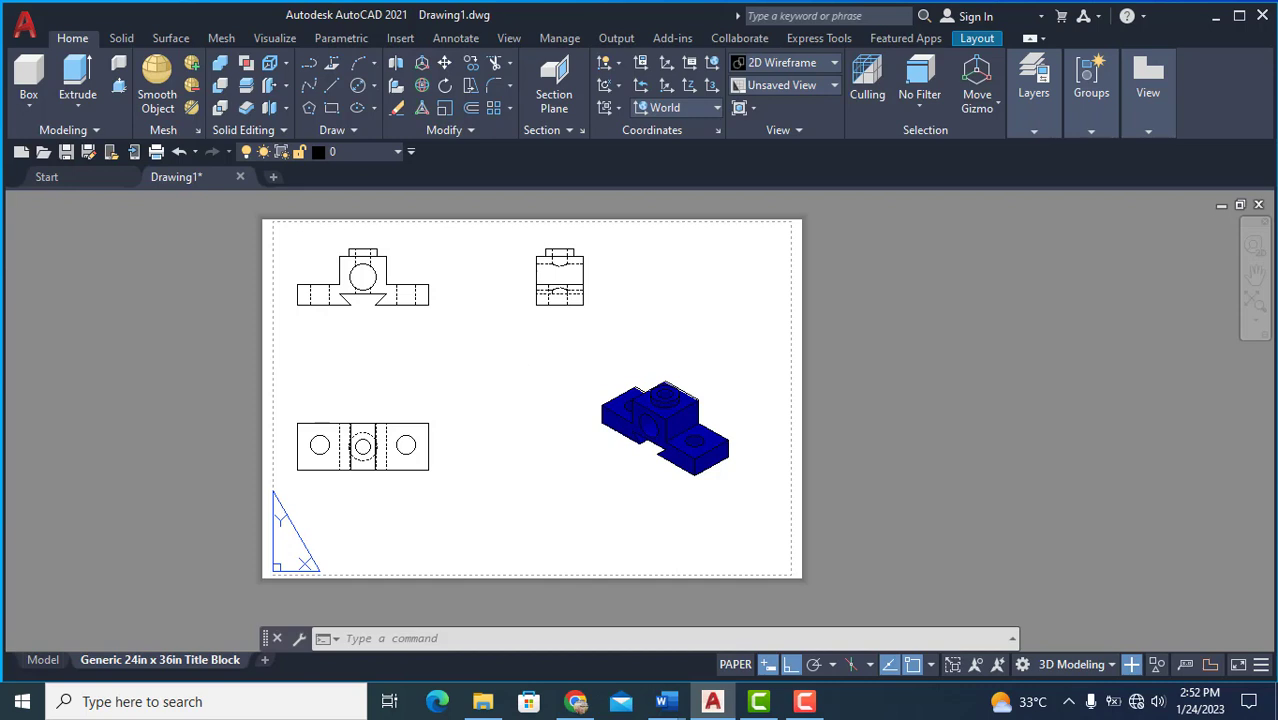
type("dimsty")
key("Return")
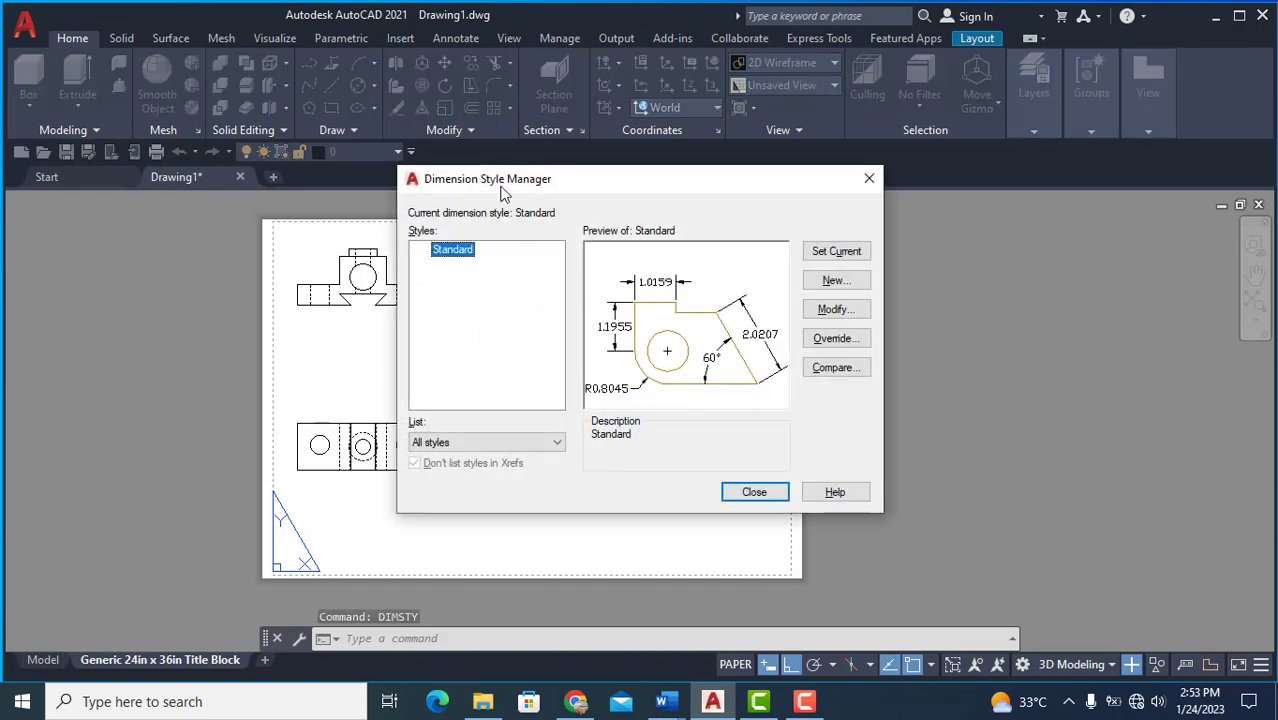
left_click(869, 180)
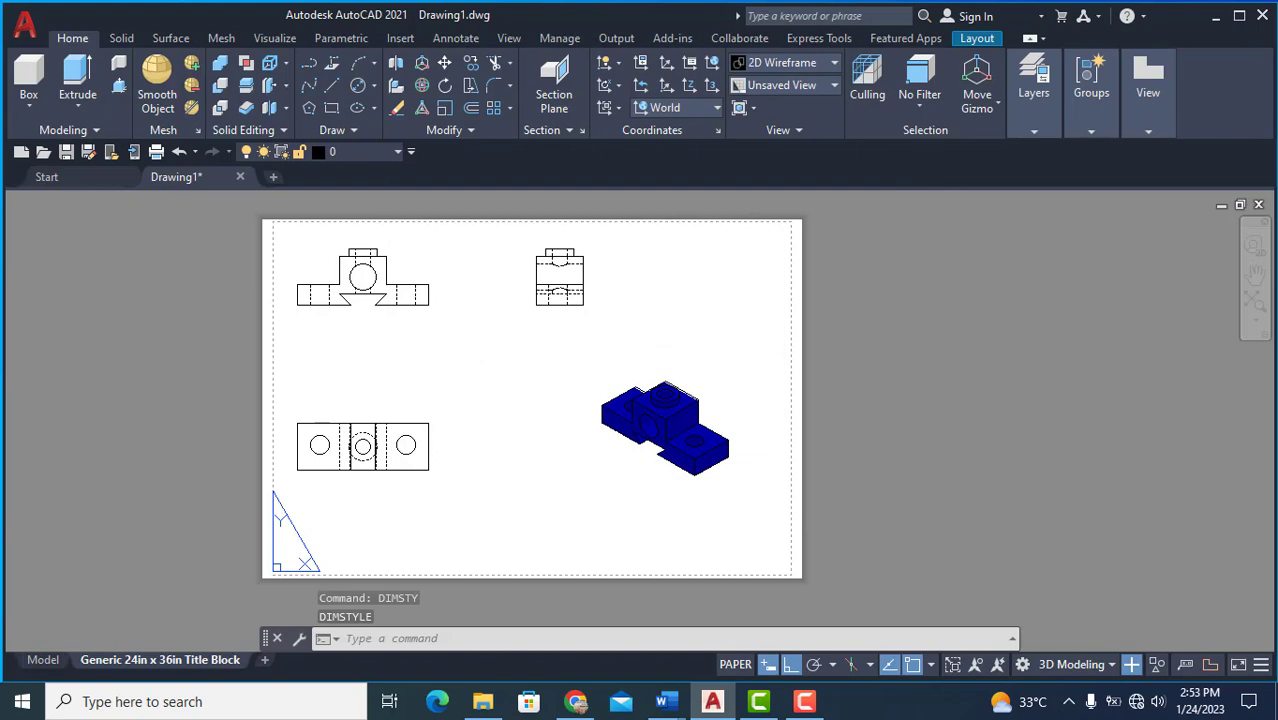
type("op")
key("Return")
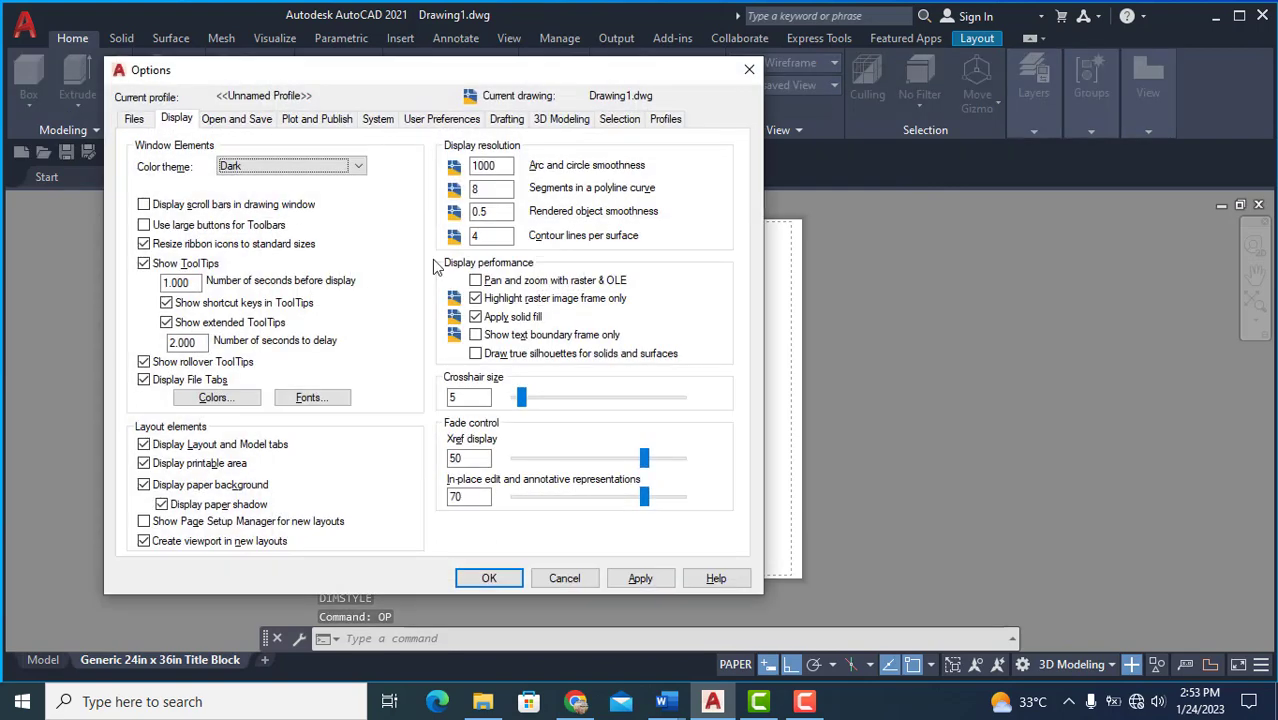
left_click(749, 69)
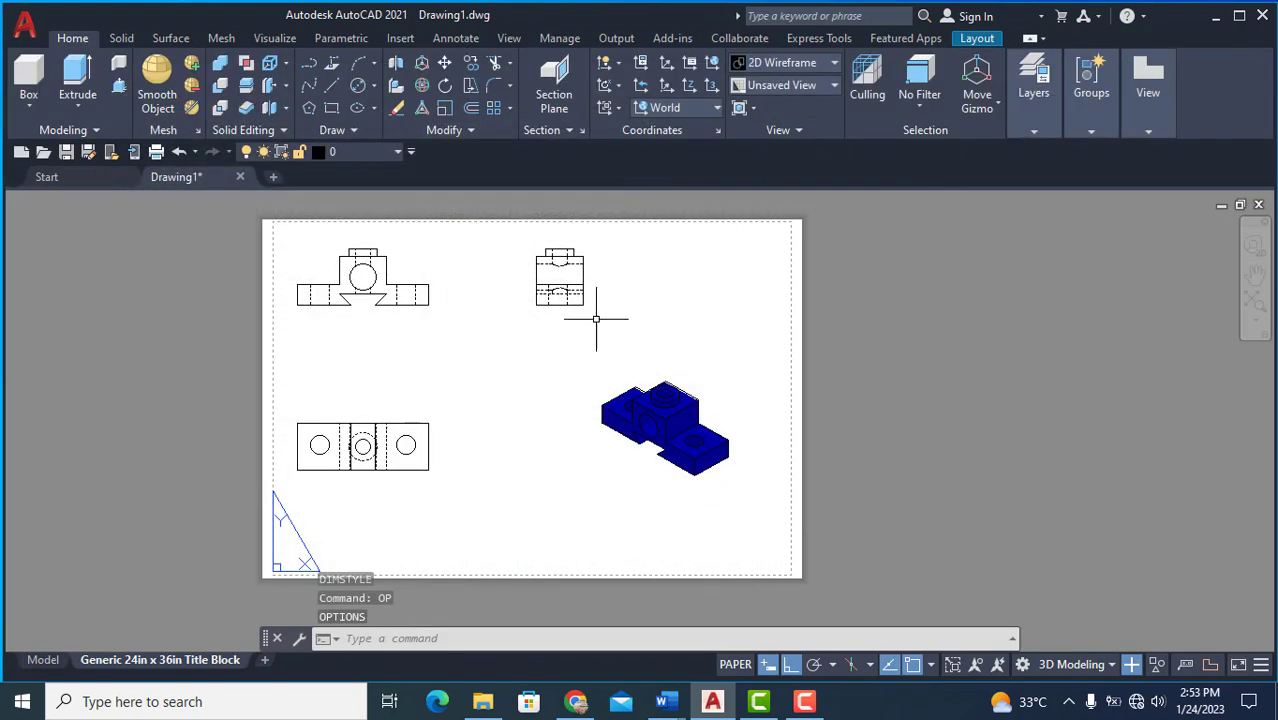
scroll(568, 322, "up", 4)
scroll(568, 320, "down", 2)
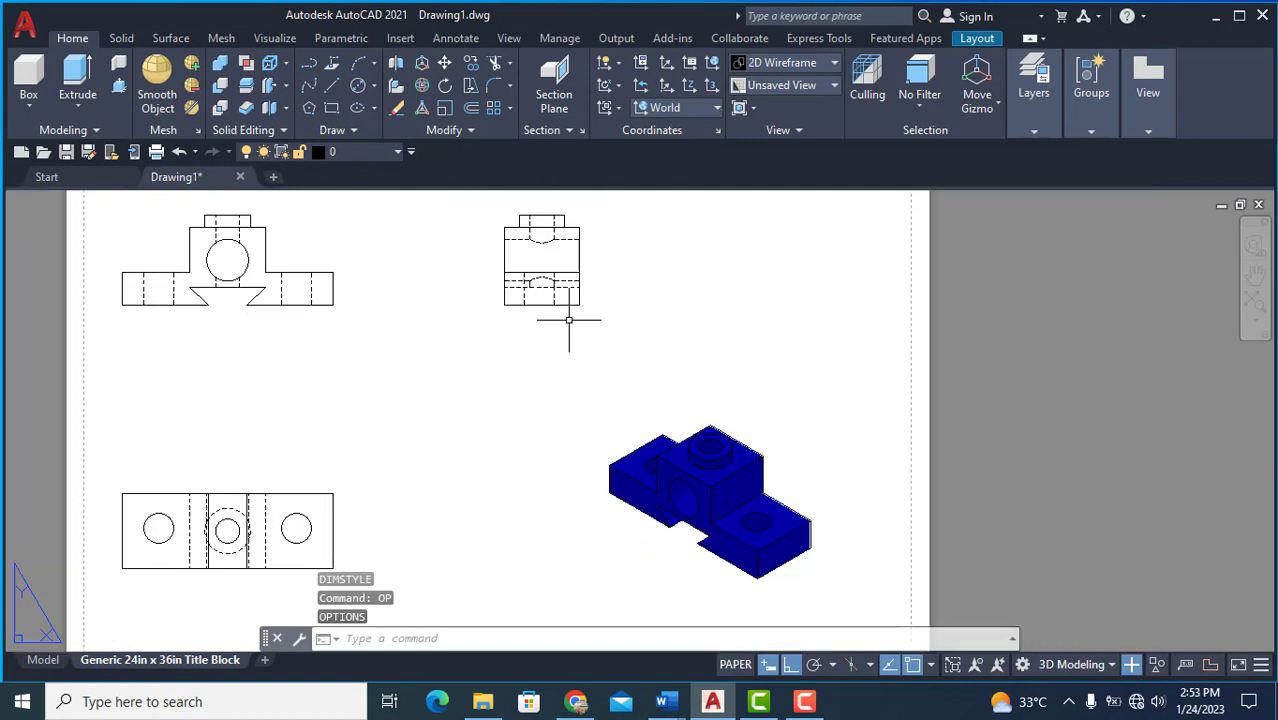
scroll(568, 320, "down", 2)
middle_click_drag(568, 320, 528, 331)
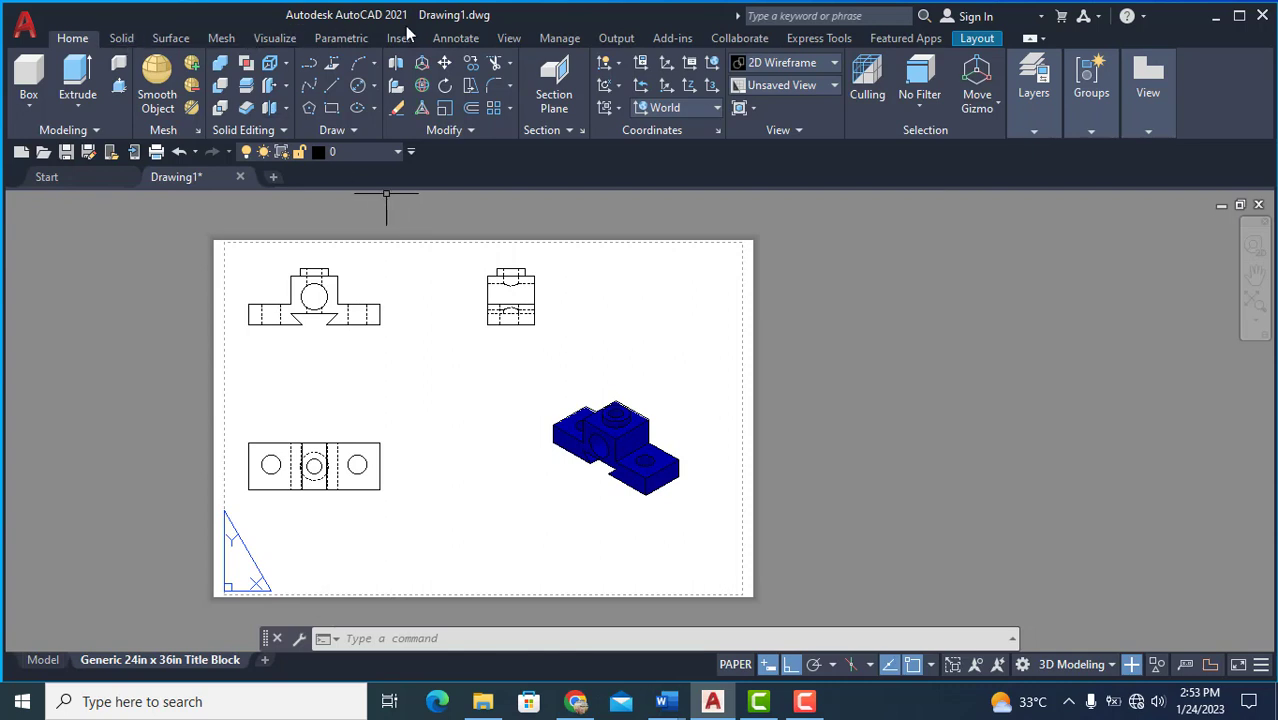
Step: Turn on Show Menu Bar from the Quick Access Toolbar customization list
left_click(411, 151)
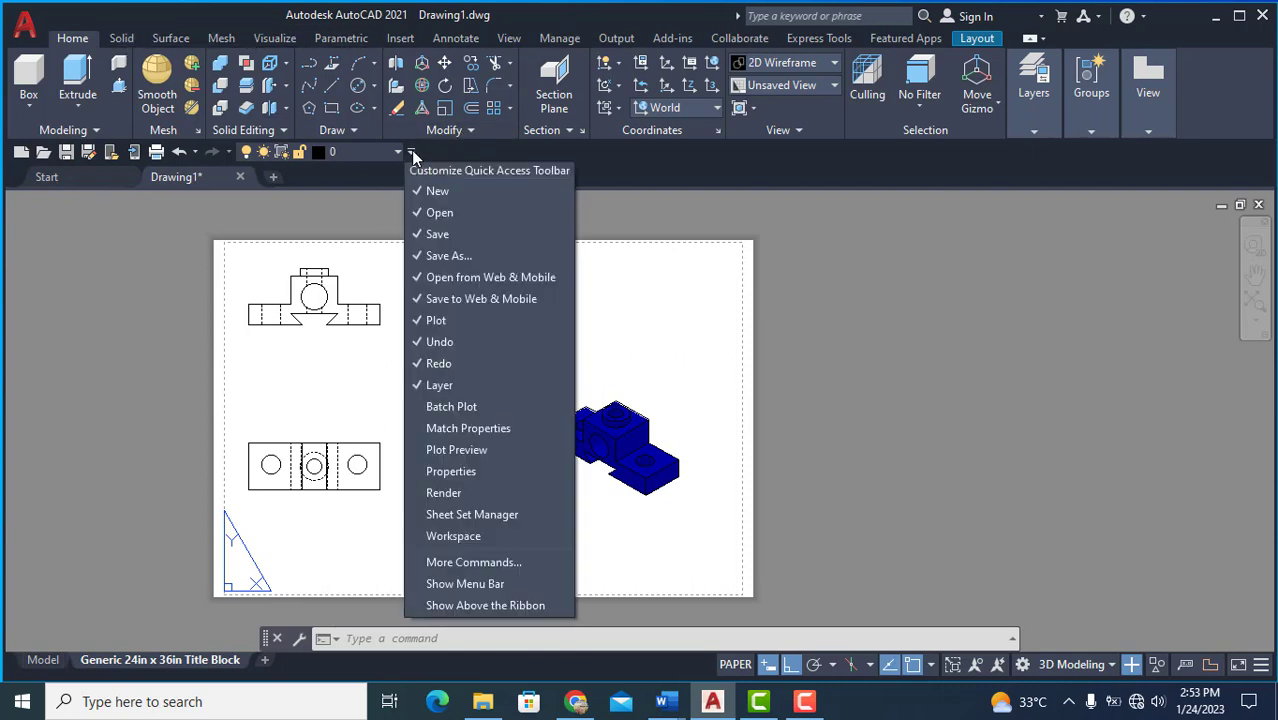
left_click(675, 365)
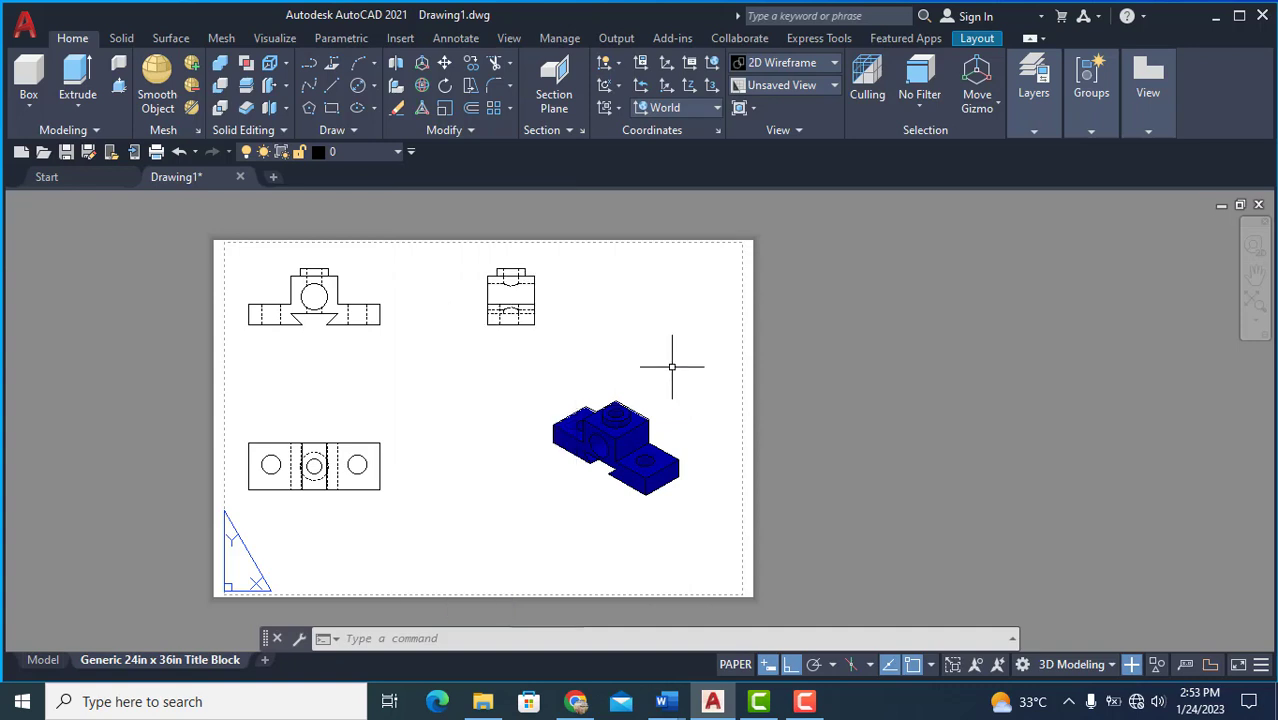
left_click(411, 151)
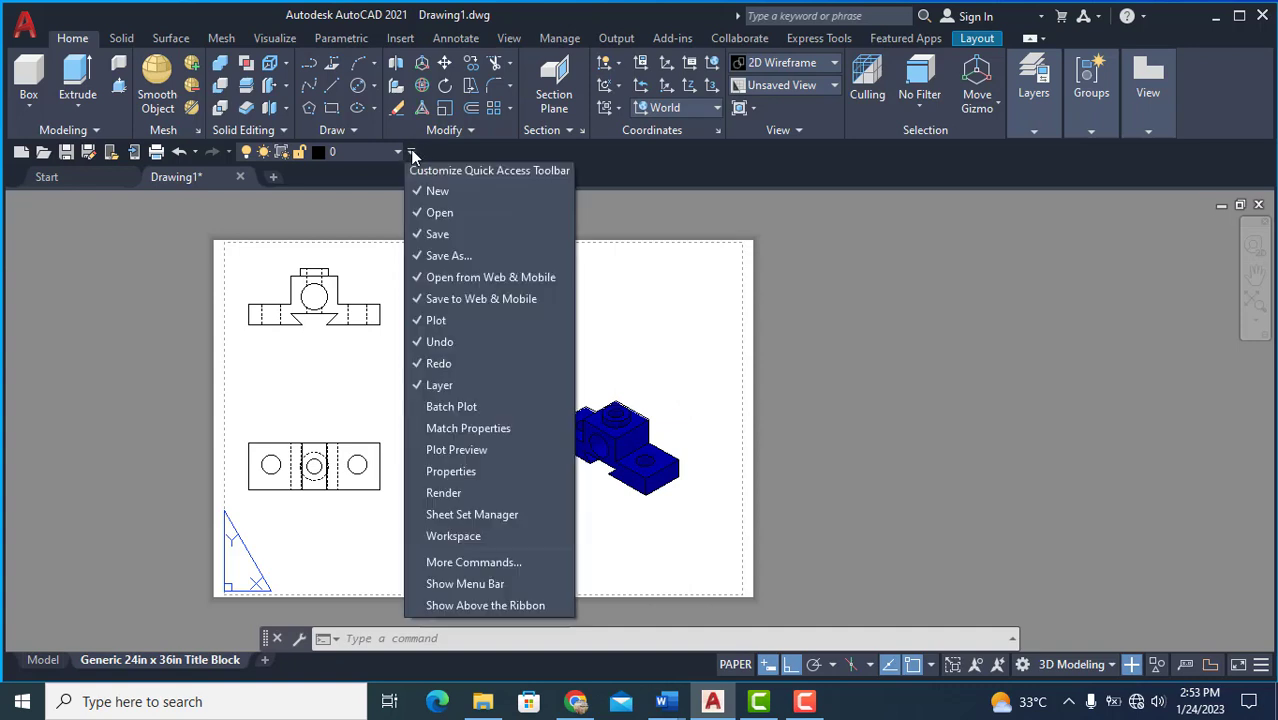
left_click(472, 589)
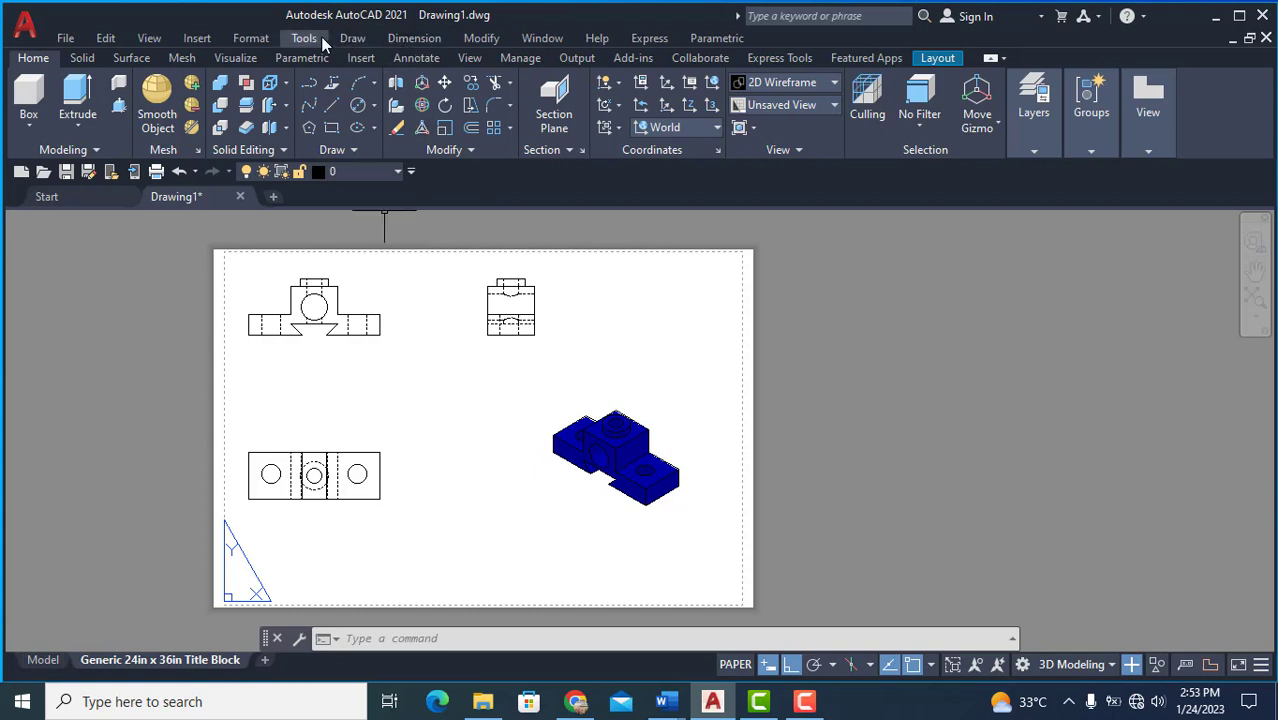
Step: Modify the Standard dimension style, setting arrow size to 0.2
left_click(251, 38)
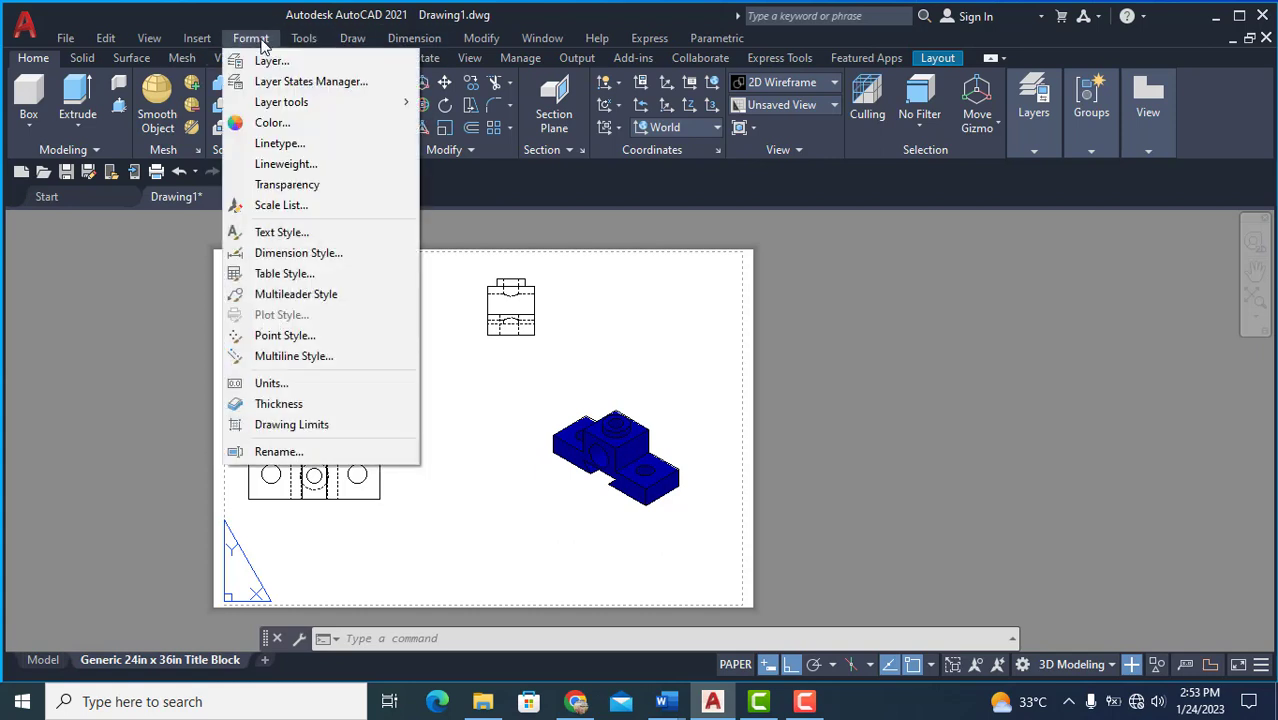
left_click(317, 253)
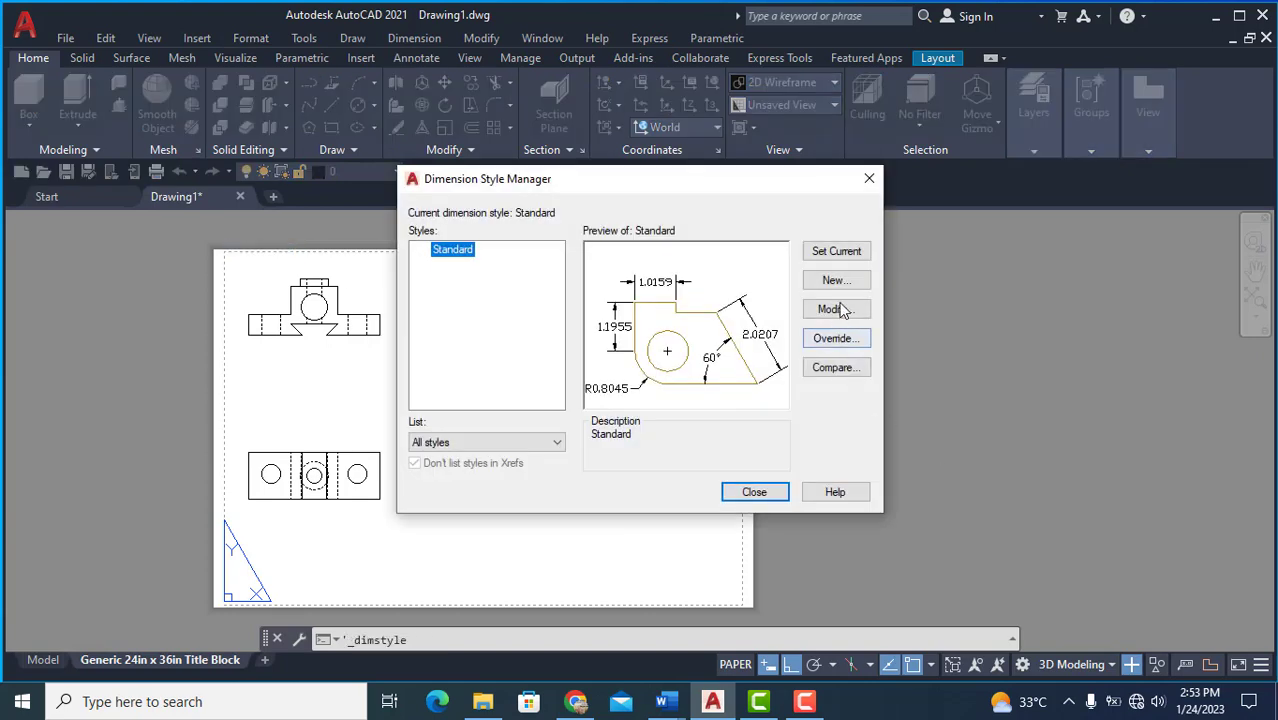
left_click(840, 310)
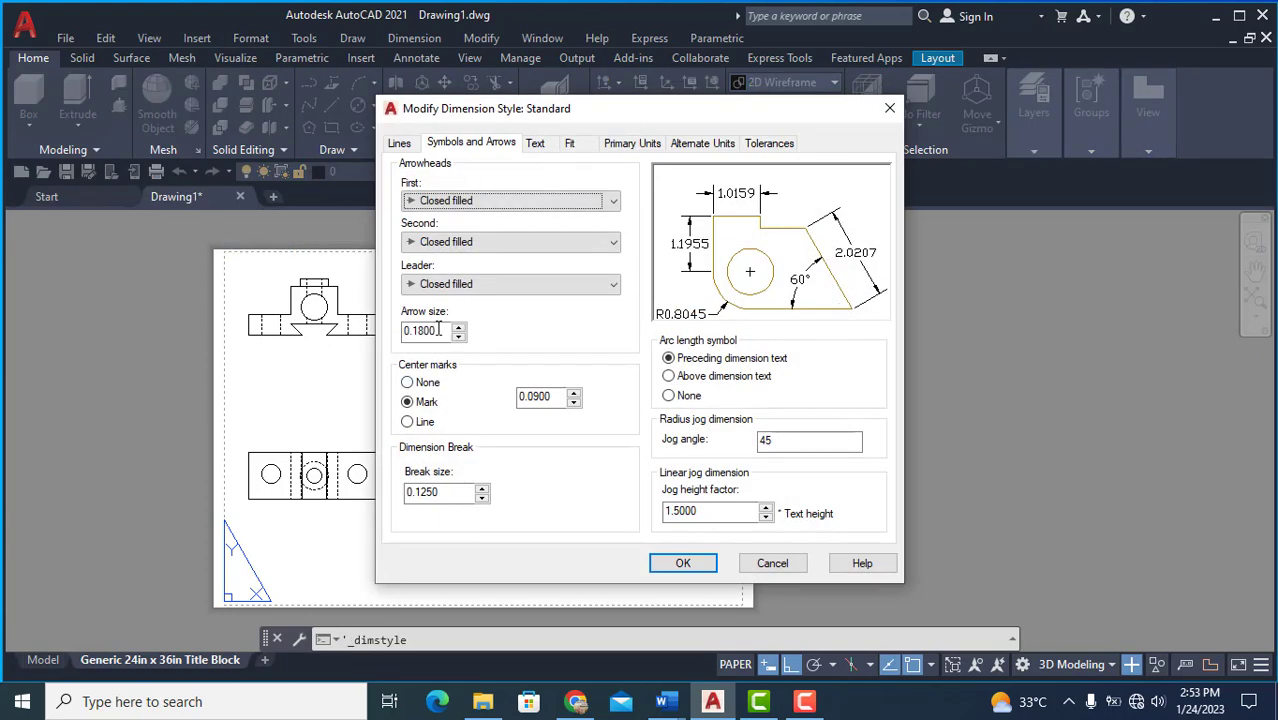
double_click(437, 330)
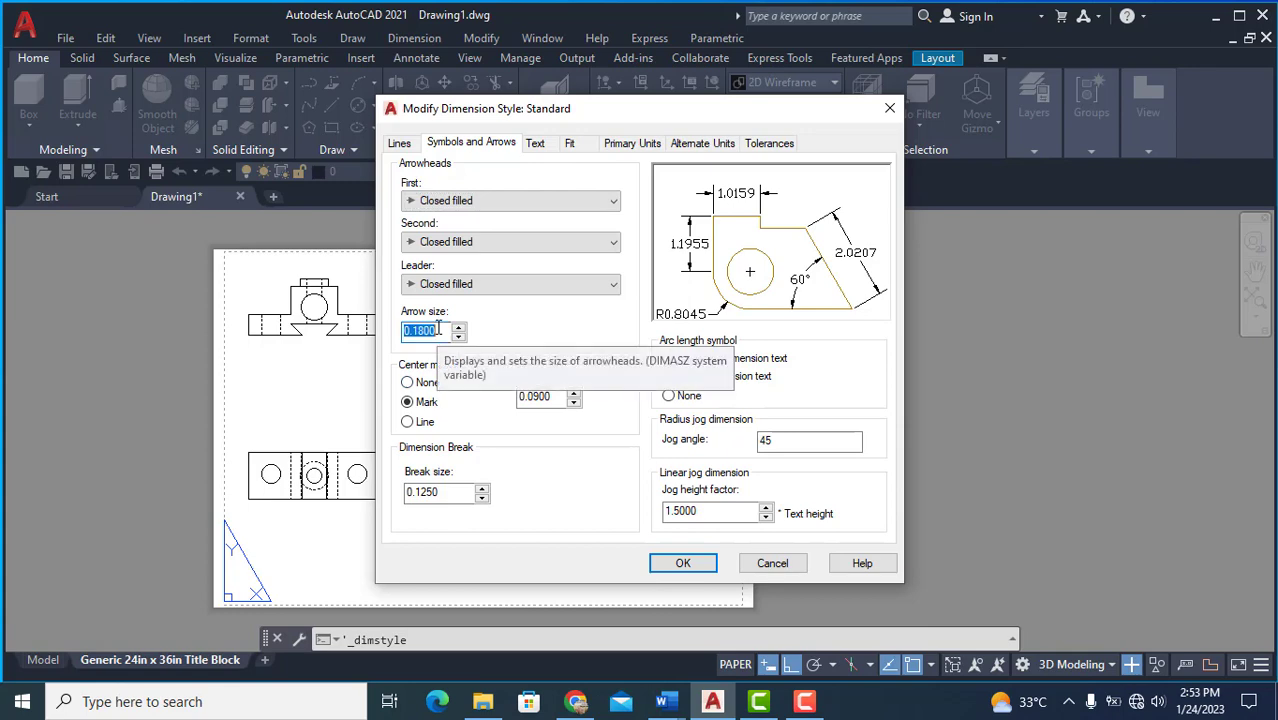
type("0.2")
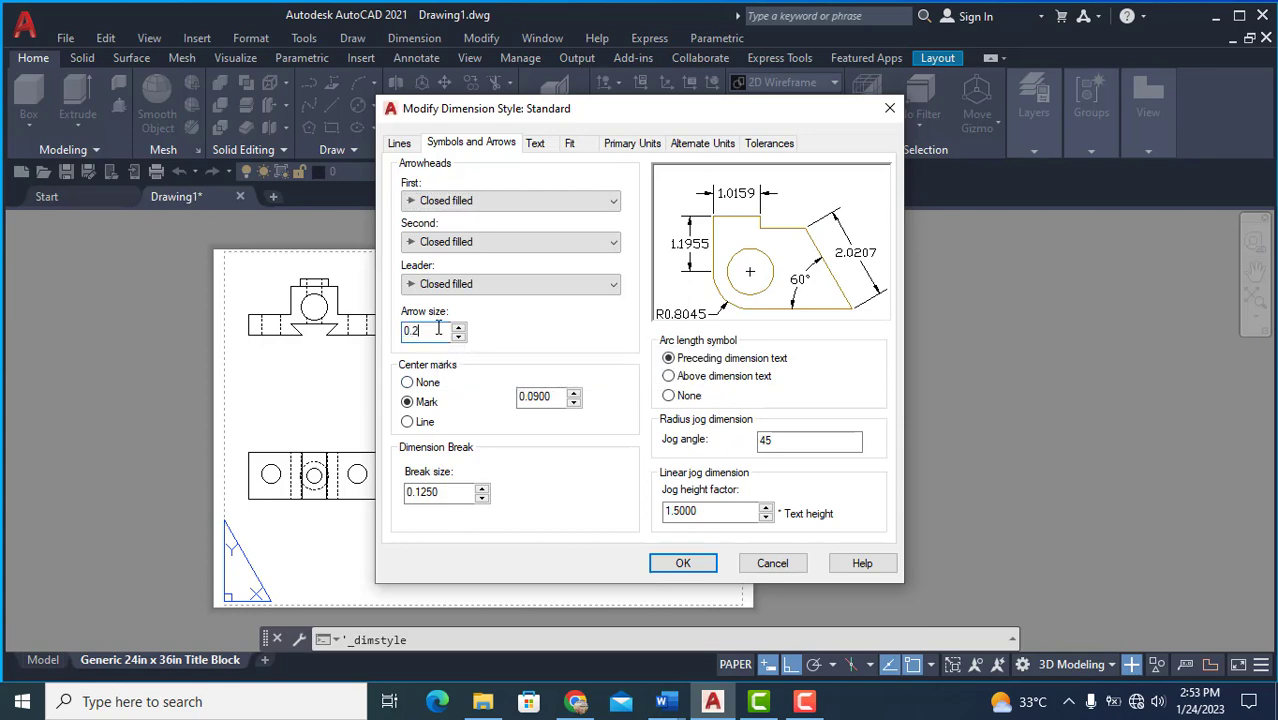
Step: Set dimension text height 0.2, vertical placement Above, and ISO standard alignment
left_click(535, 144)
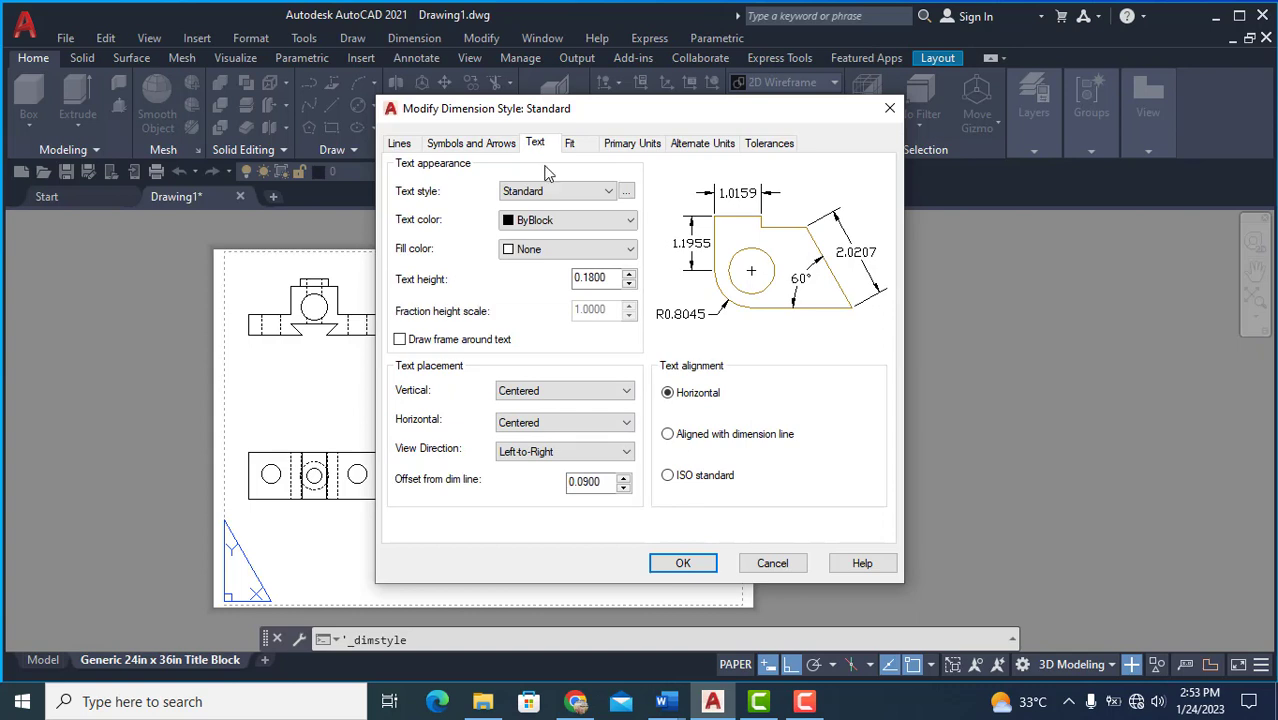
left_click_drag(580, 279, 622, 278)
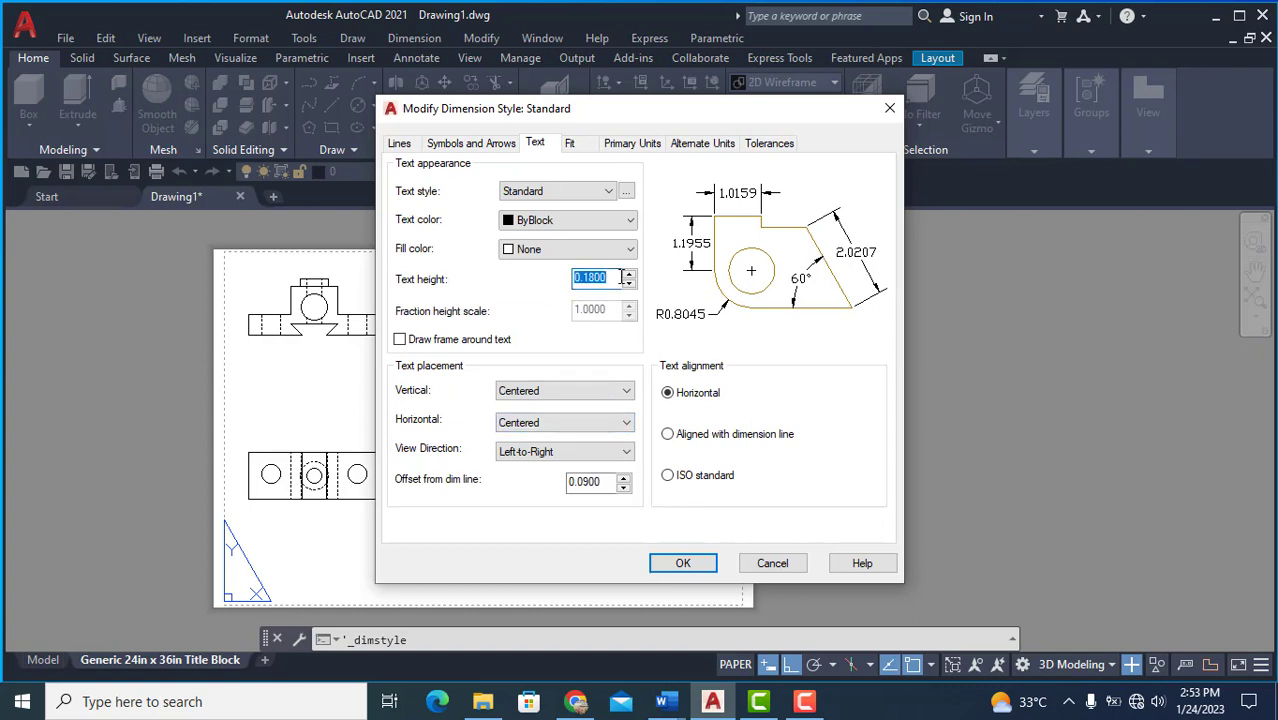
type("0.2")
left_click(601, 395)
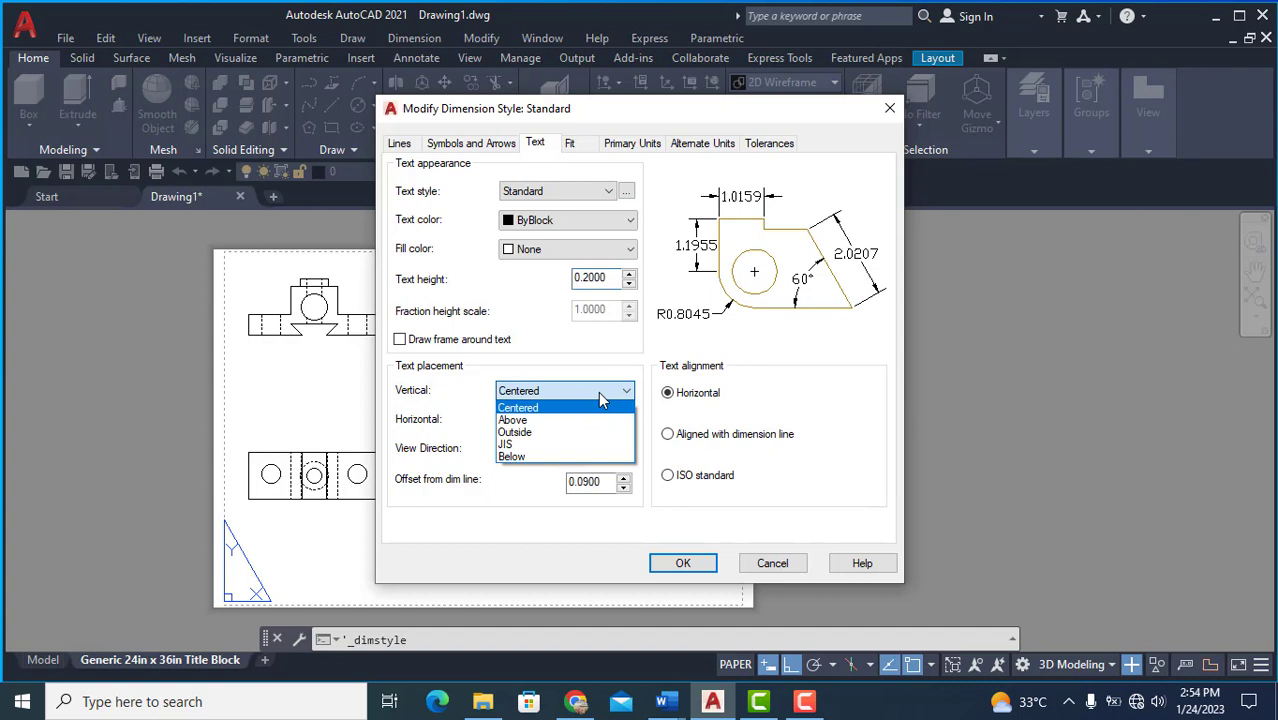
left_click(522, 420)
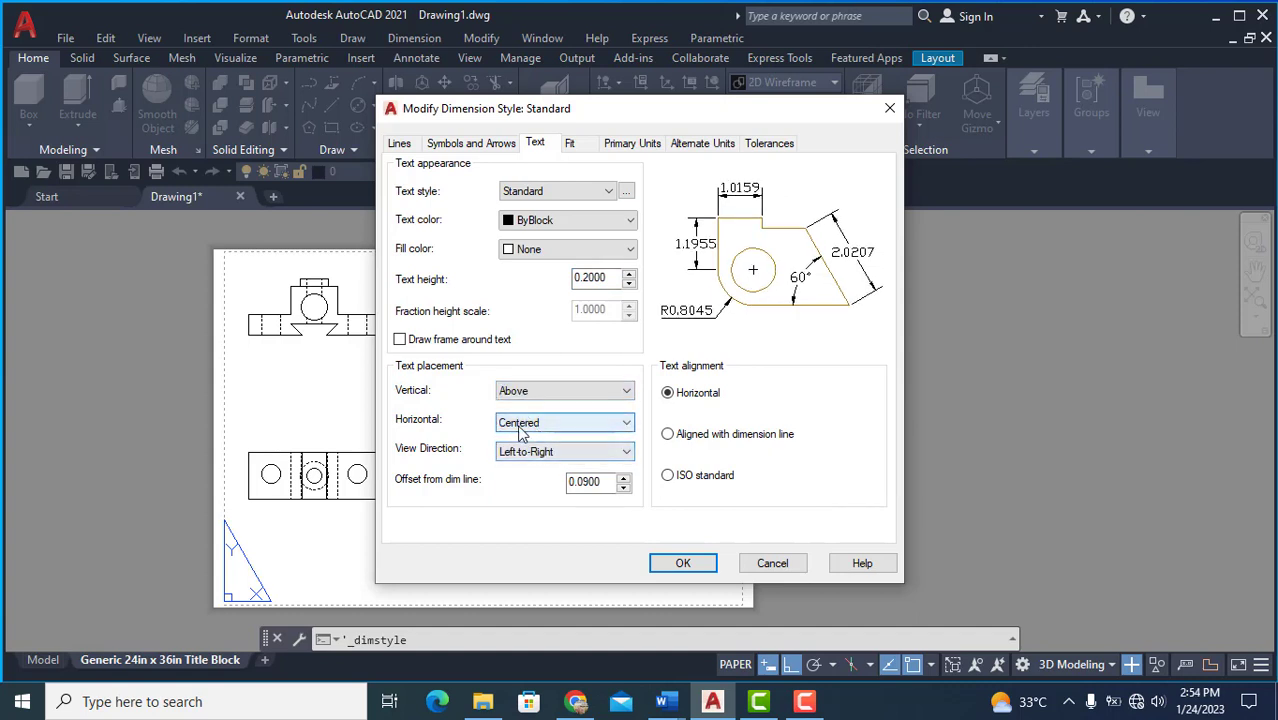
double_click(605, 482)
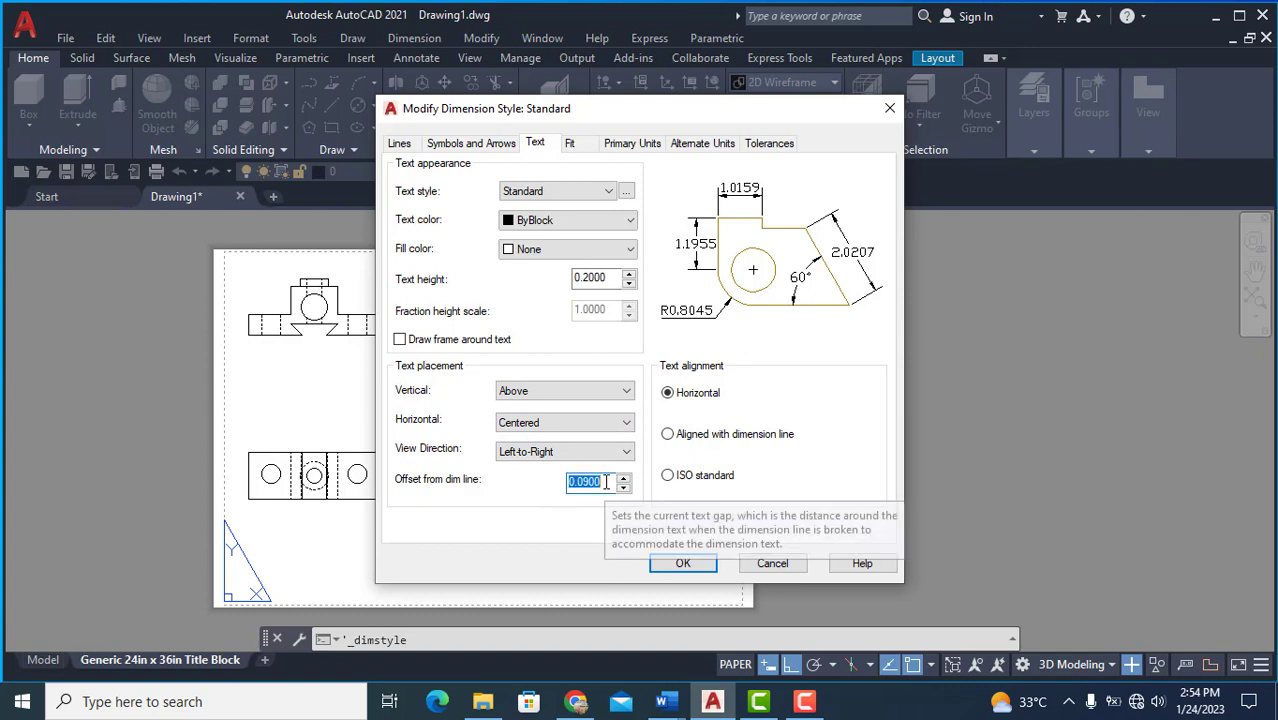
left_click(668, 476)
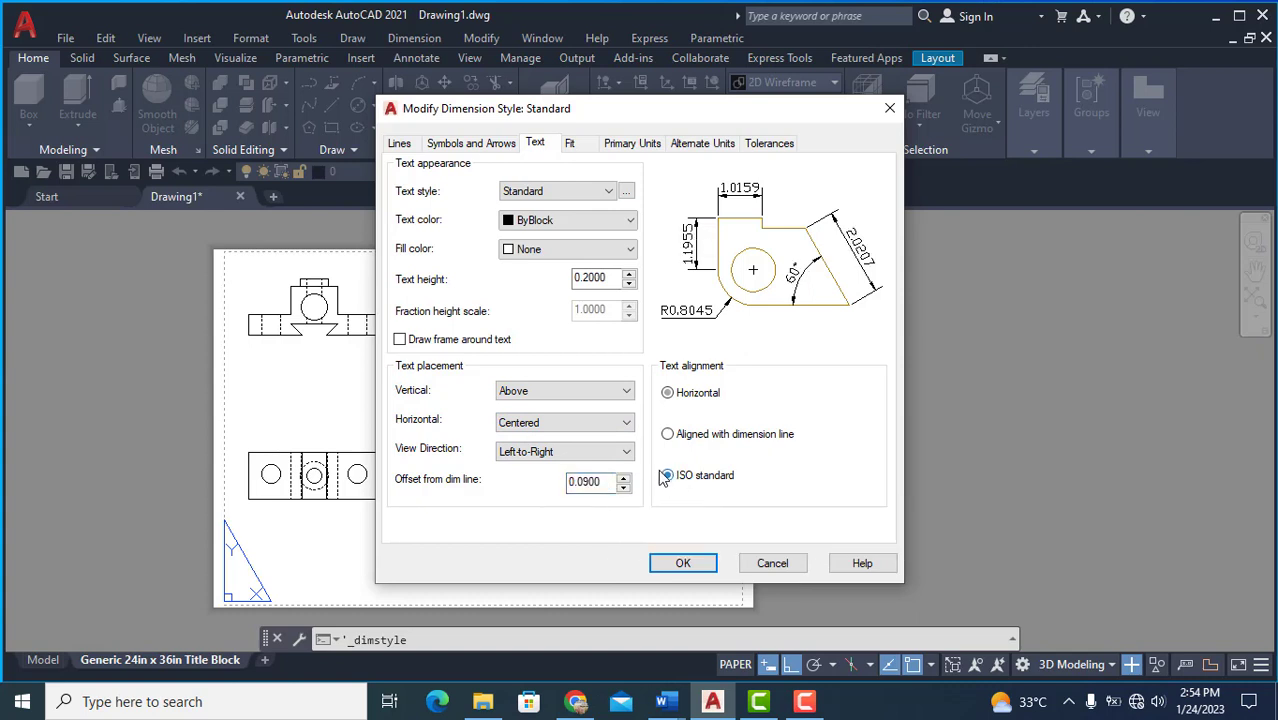
left_click(633, 148)
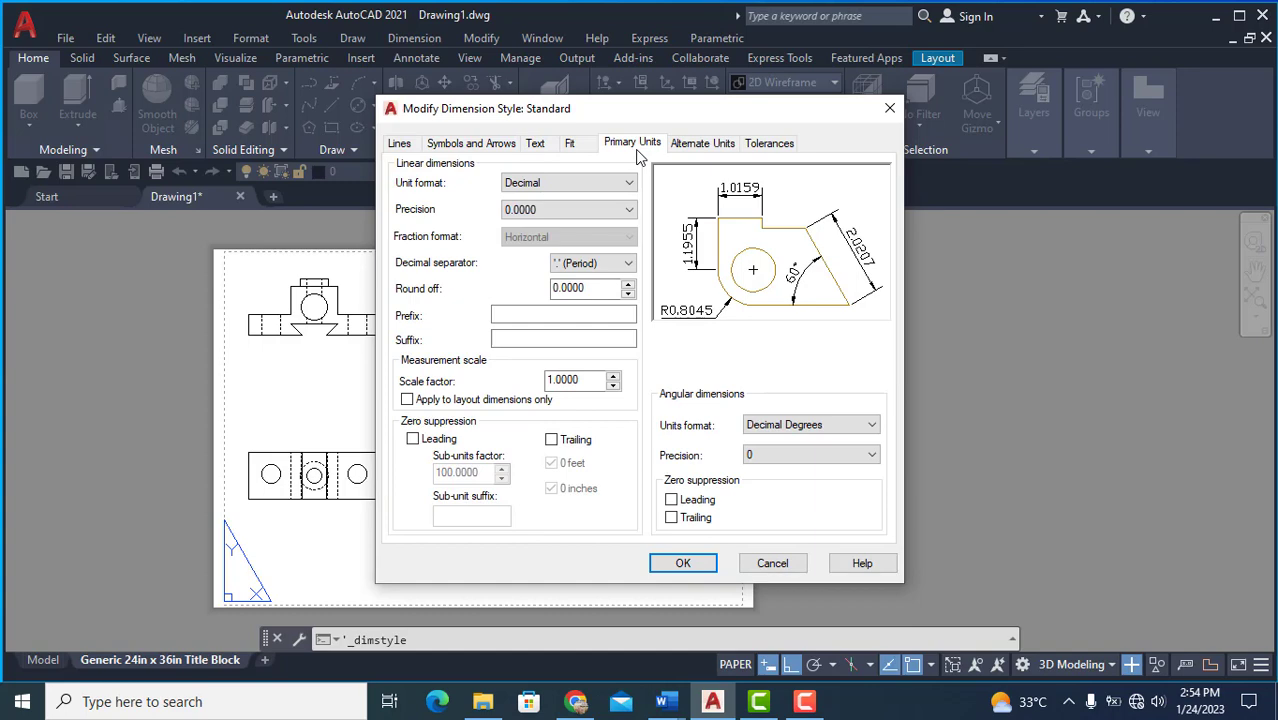
Step: On the Fit tab, choose moving text outside first when space is tight
left_click(582, 149)
left_click(540, 148)
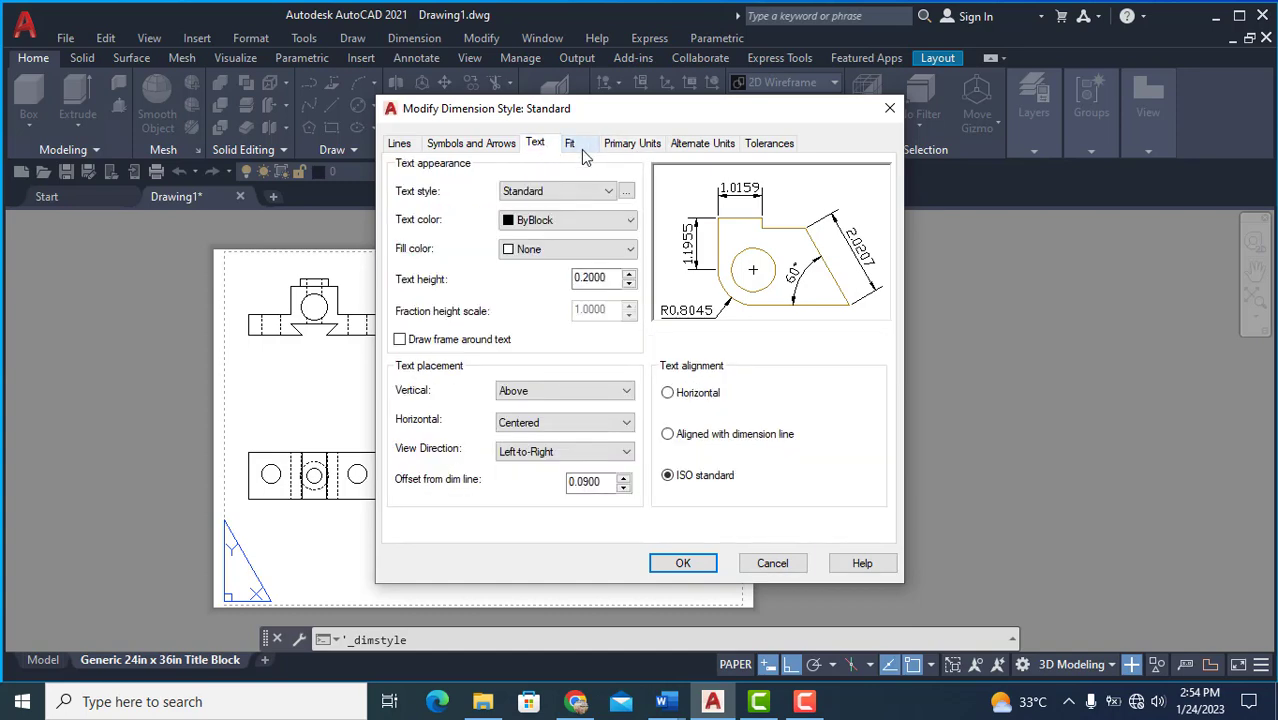
left_click(585, 157)
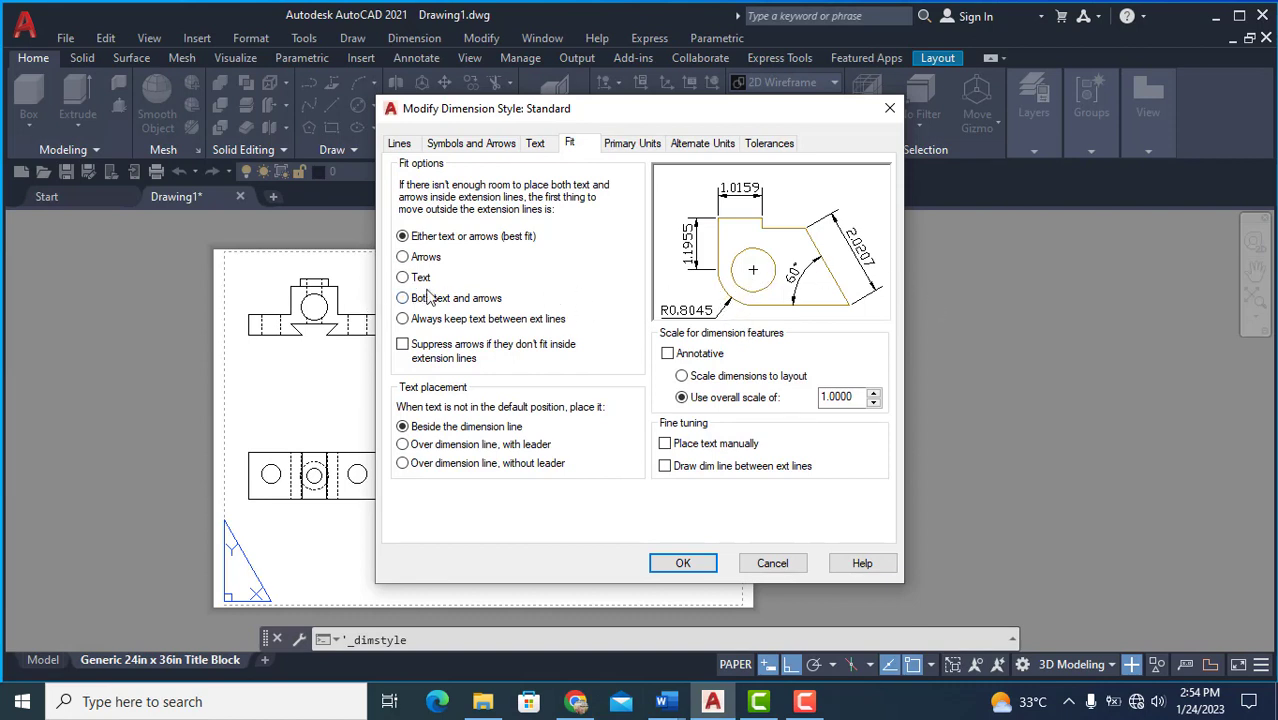
left_click(413, 258)
left_click(403, 277)
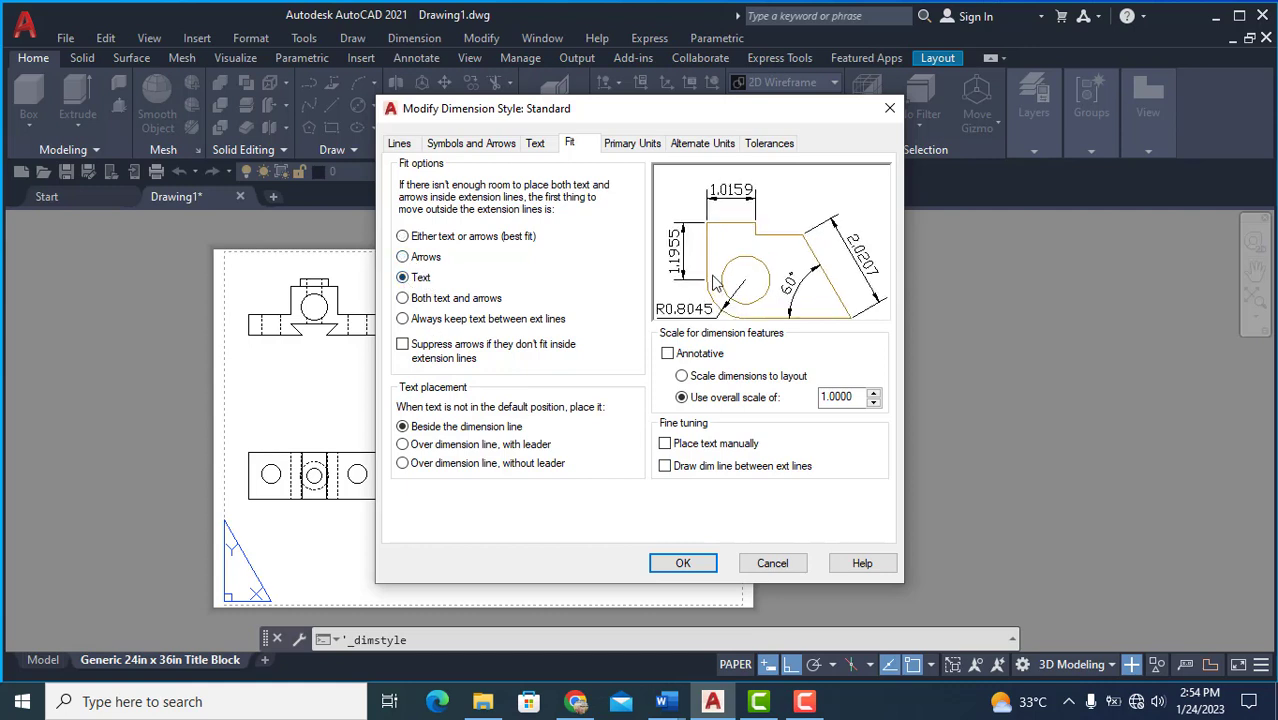
left_click(403, 257)
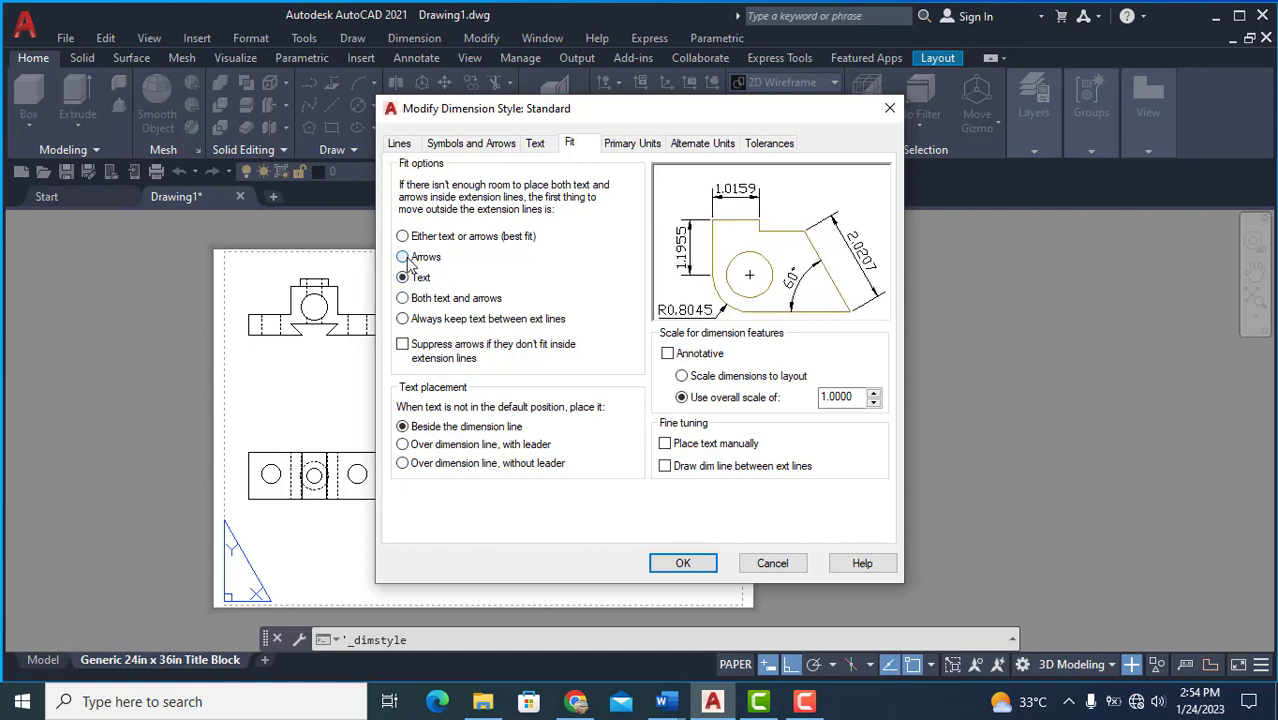
left_click(403, 236)
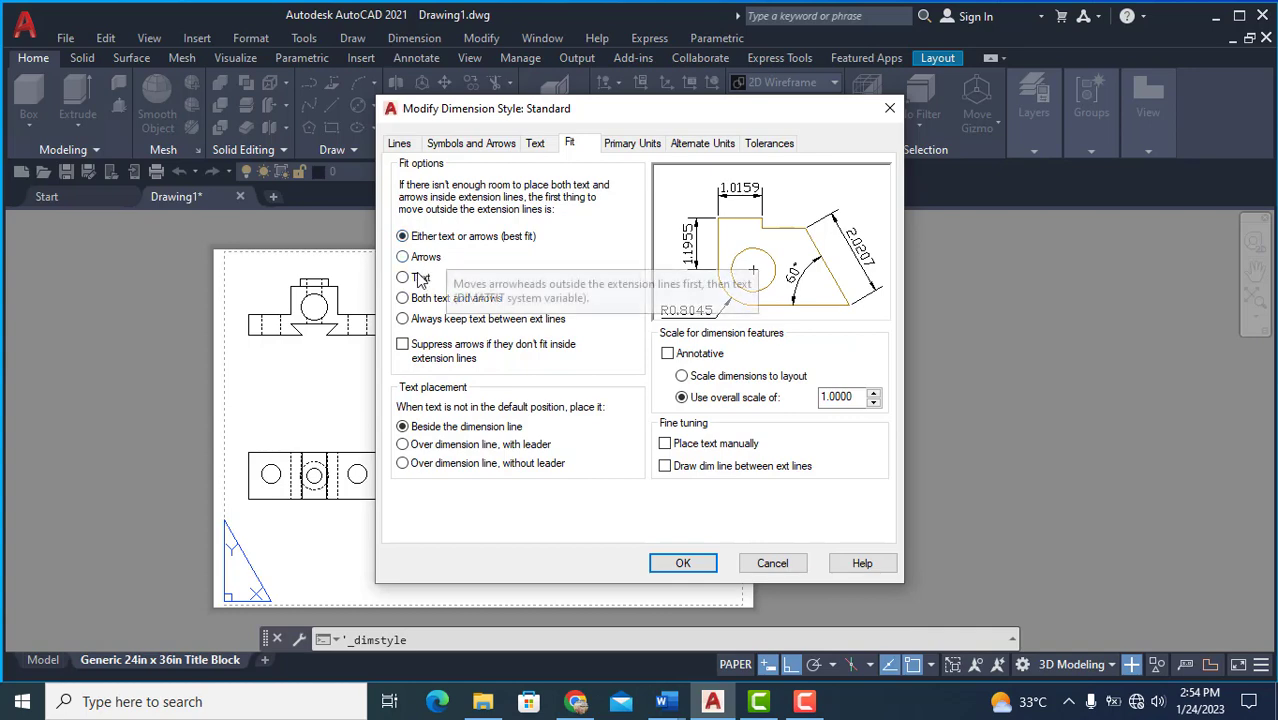
left_click(403, 257)
left_click(403, 278)
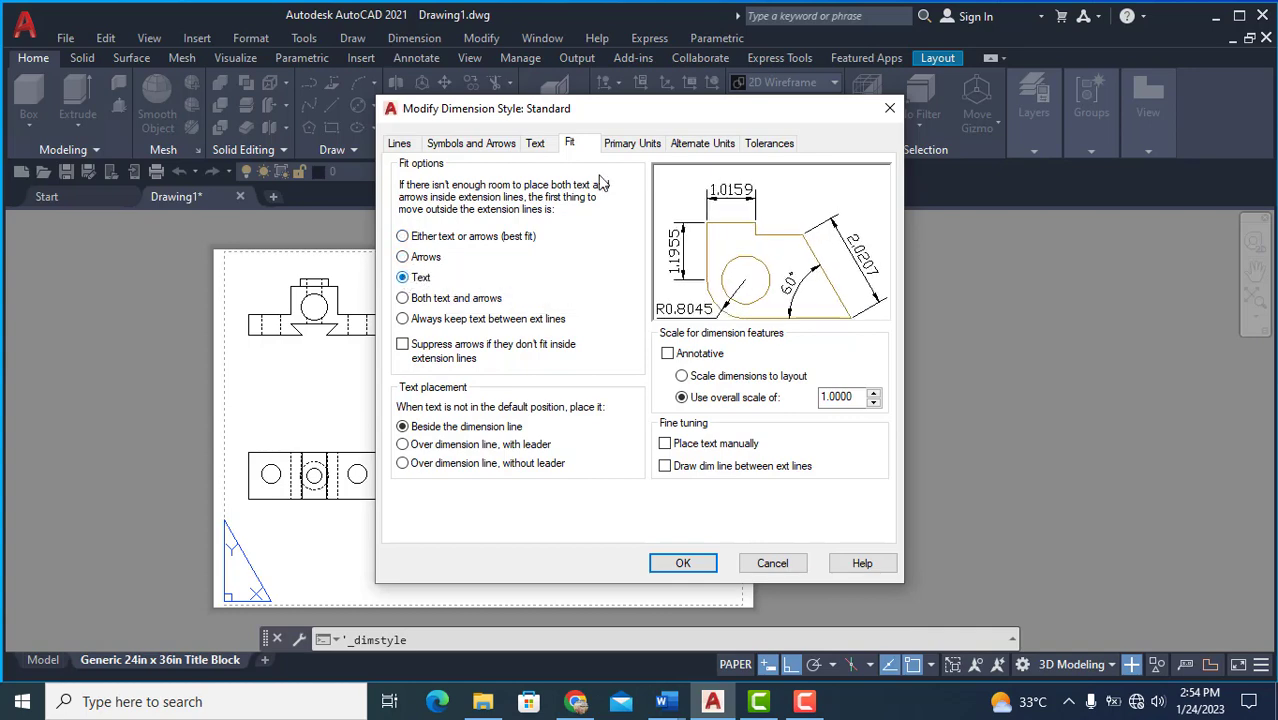
Step: In Primary Units, tick Trailing zero suppression for linear and angular dimensions
left_click(647, 144)
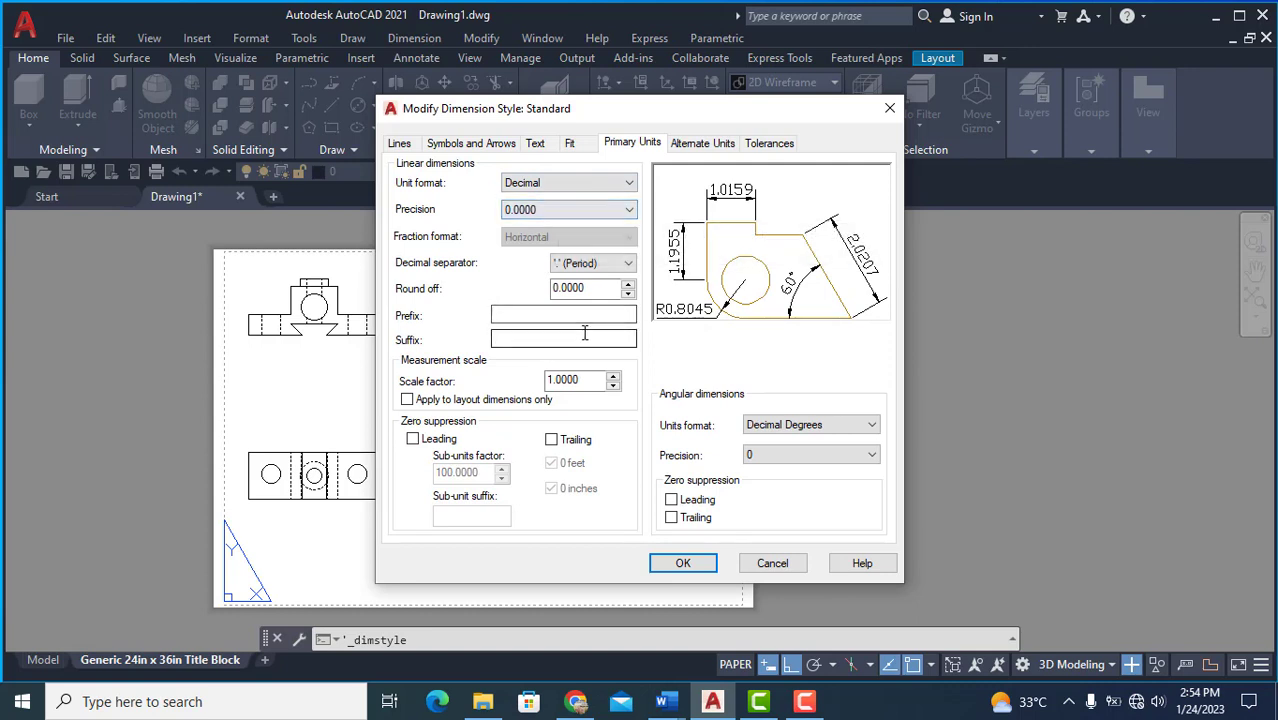
left_click(505, 337)
left_click(515, 316)
left_click(520, 338)
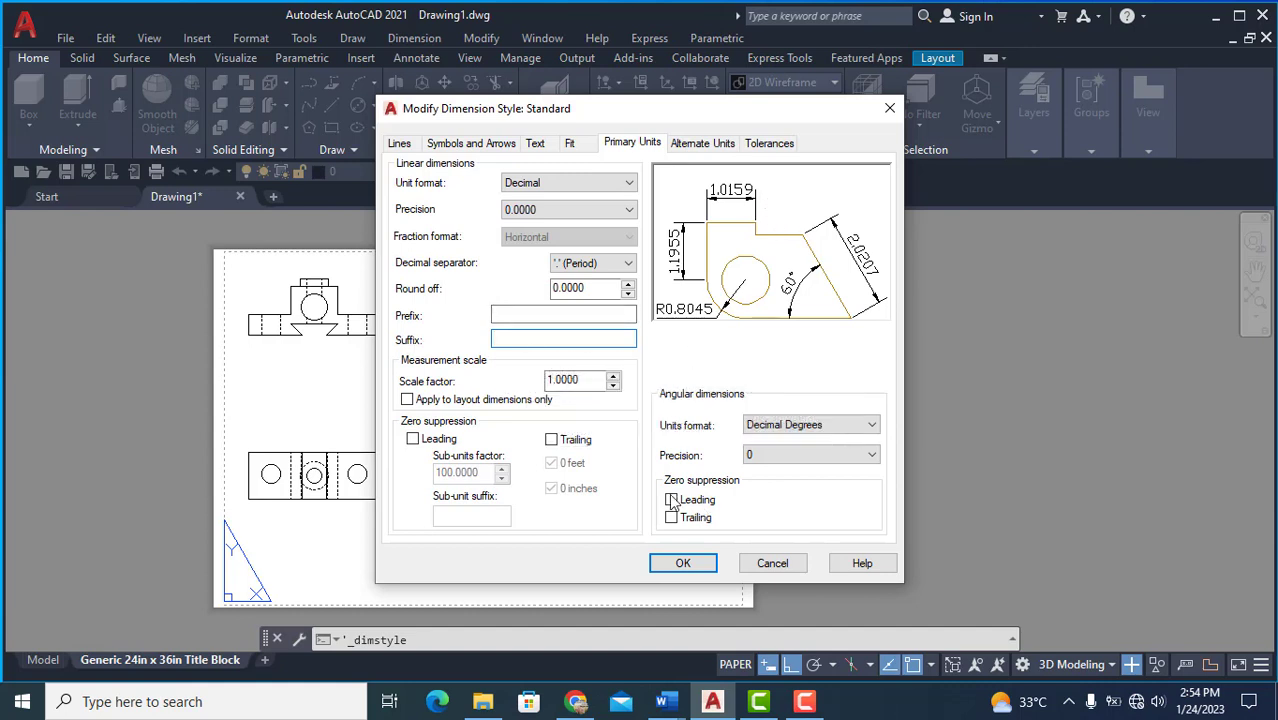
left_click(553, 445)
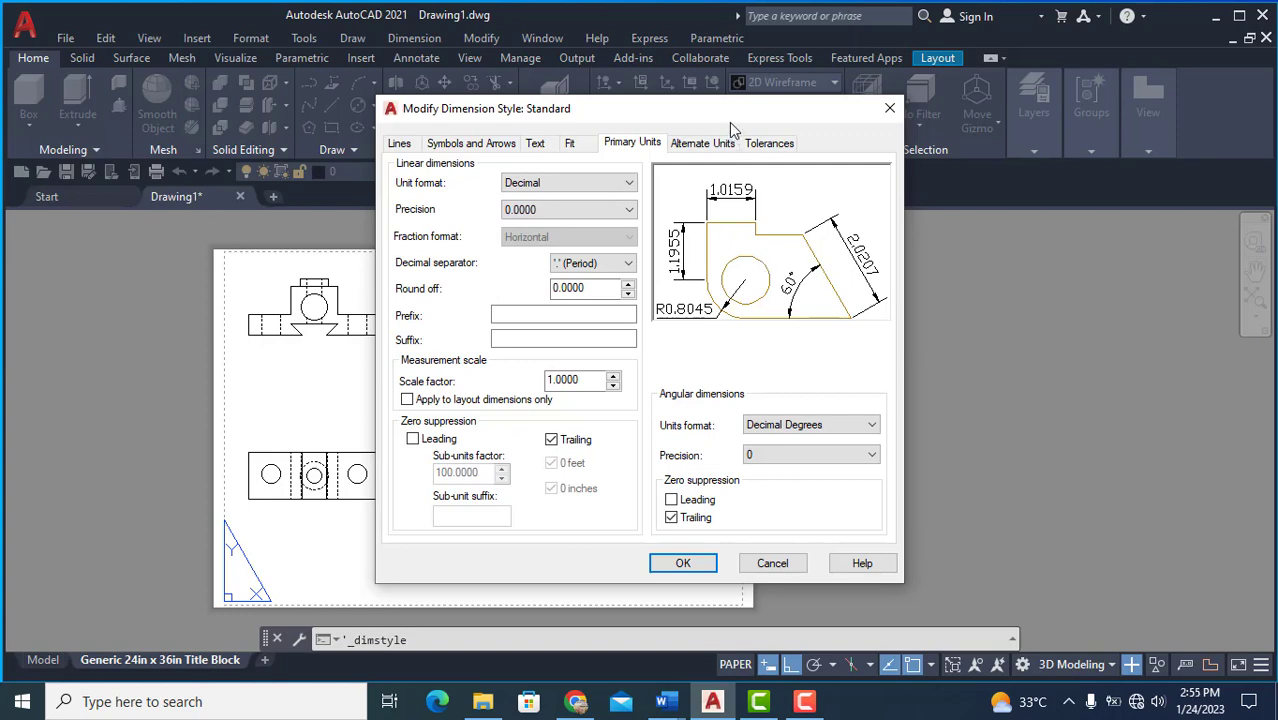
left_click(708, 143)
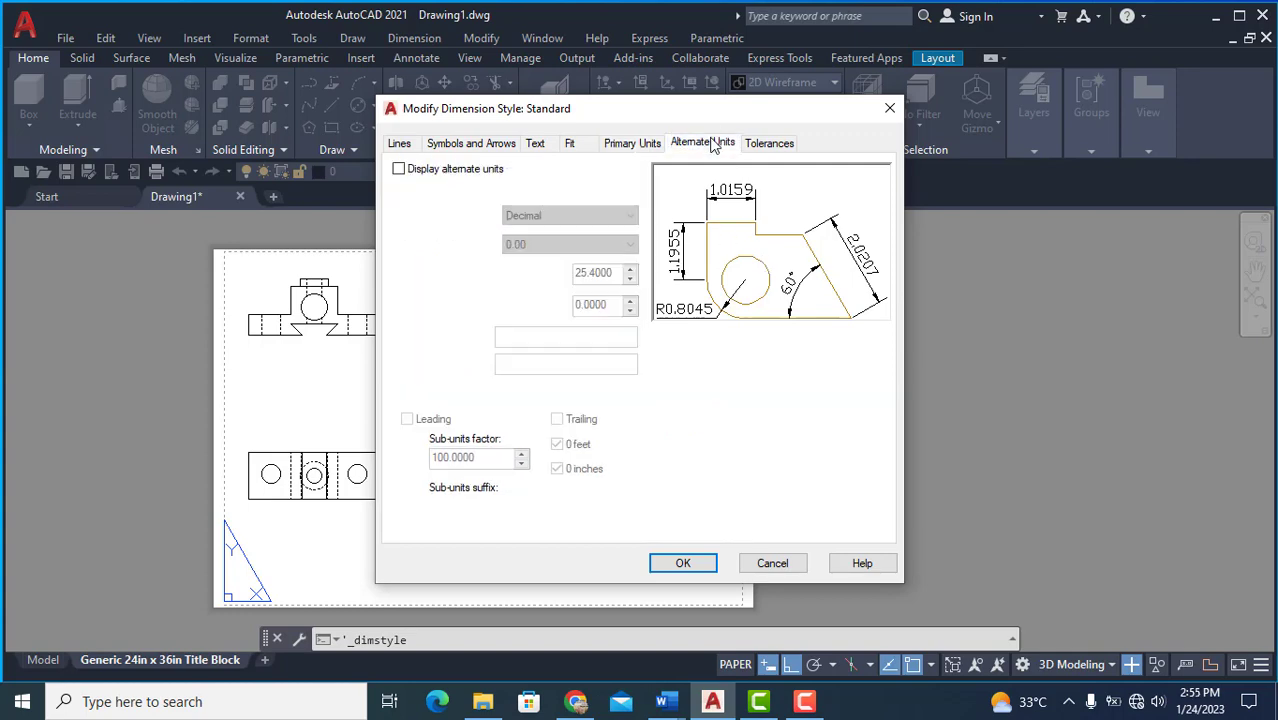
Step: On the Tolerances tab, browse the tolerance methods, keeping the method at None
left_click(768, 145)
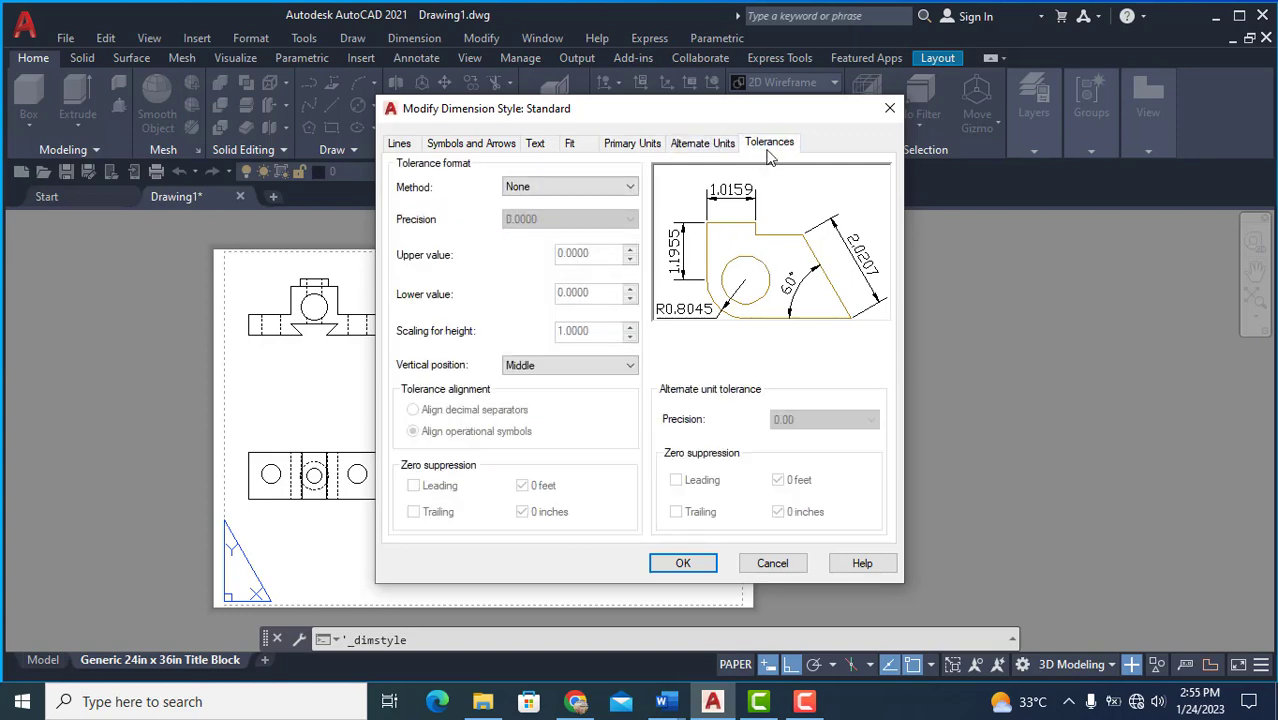
left_click(543, 190)
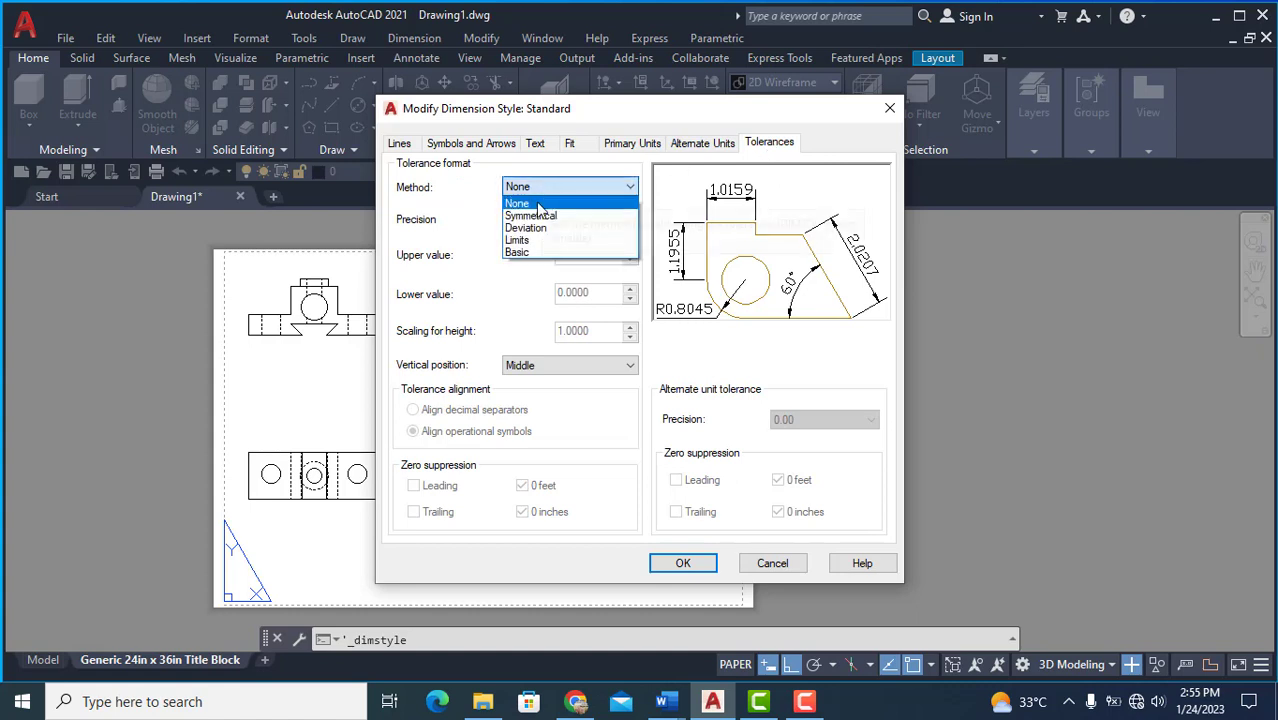
left_click(538, 204)
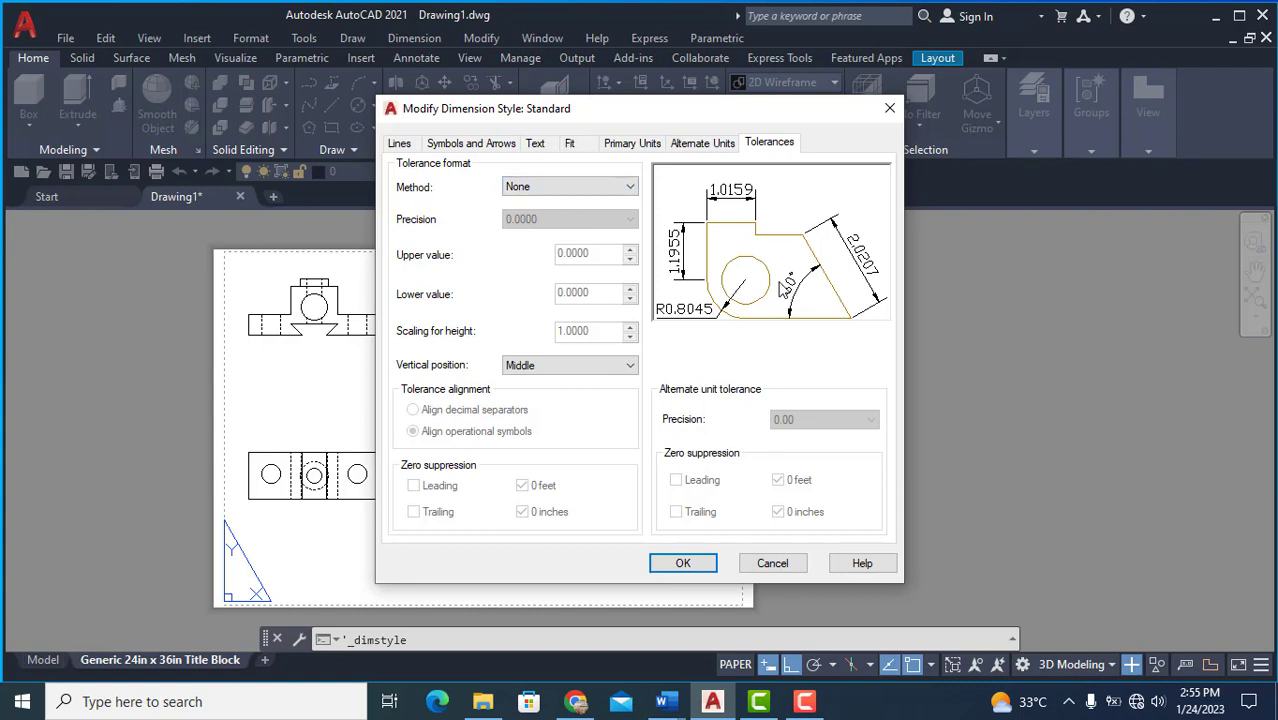
left_click(603, 189)
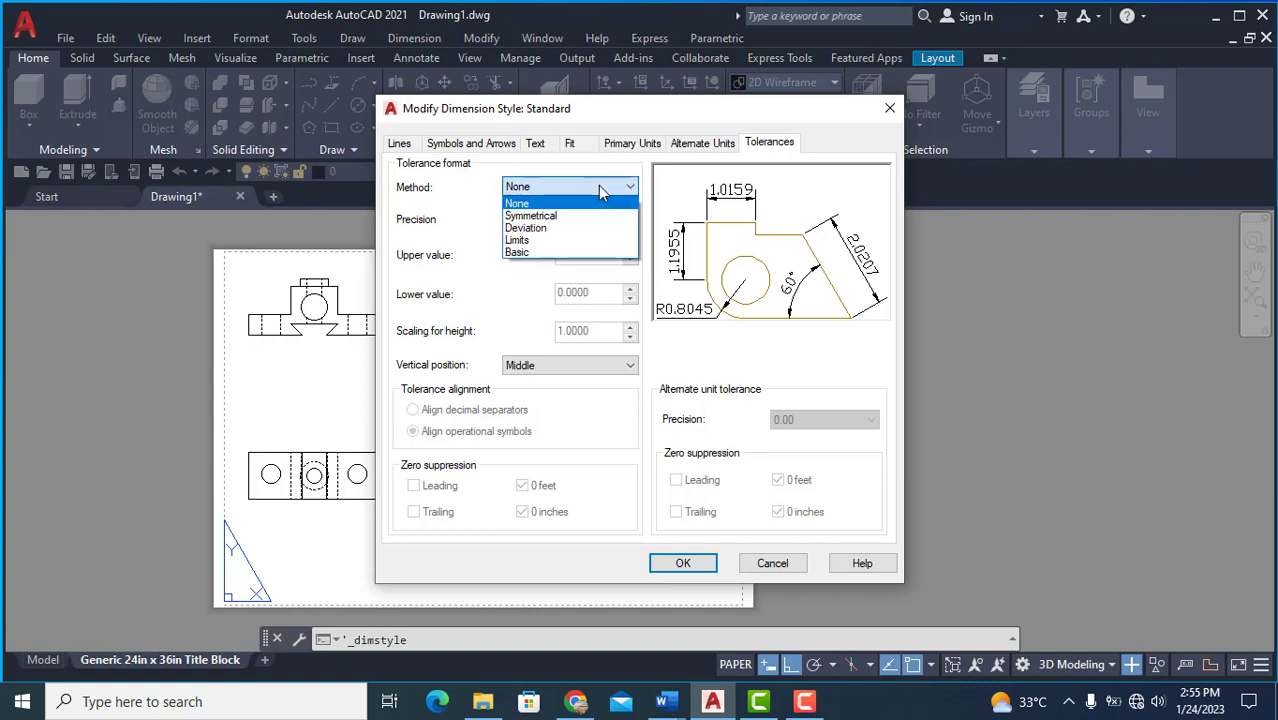
left_click(551, 213)
left_click(556, 185)
left_click(546, 217)
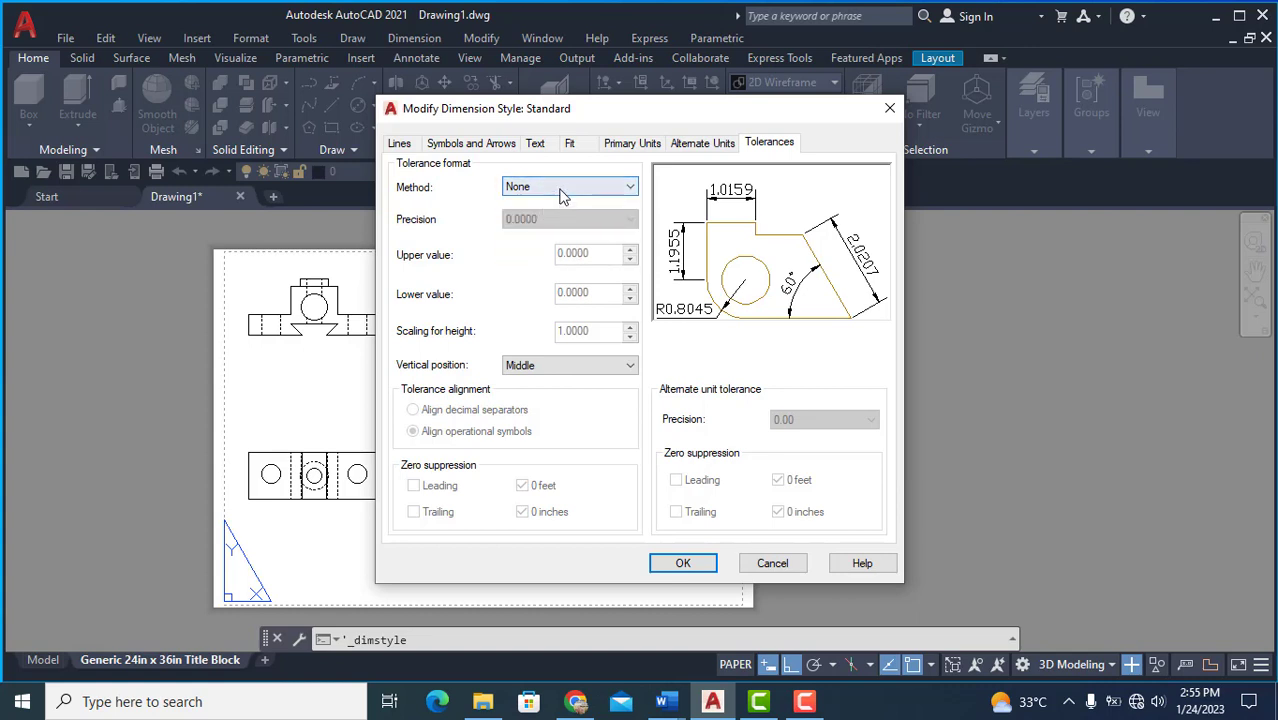
Step: Try the Deviation method, revert it to None, and save the Standard style edits
left_click(562, 190)
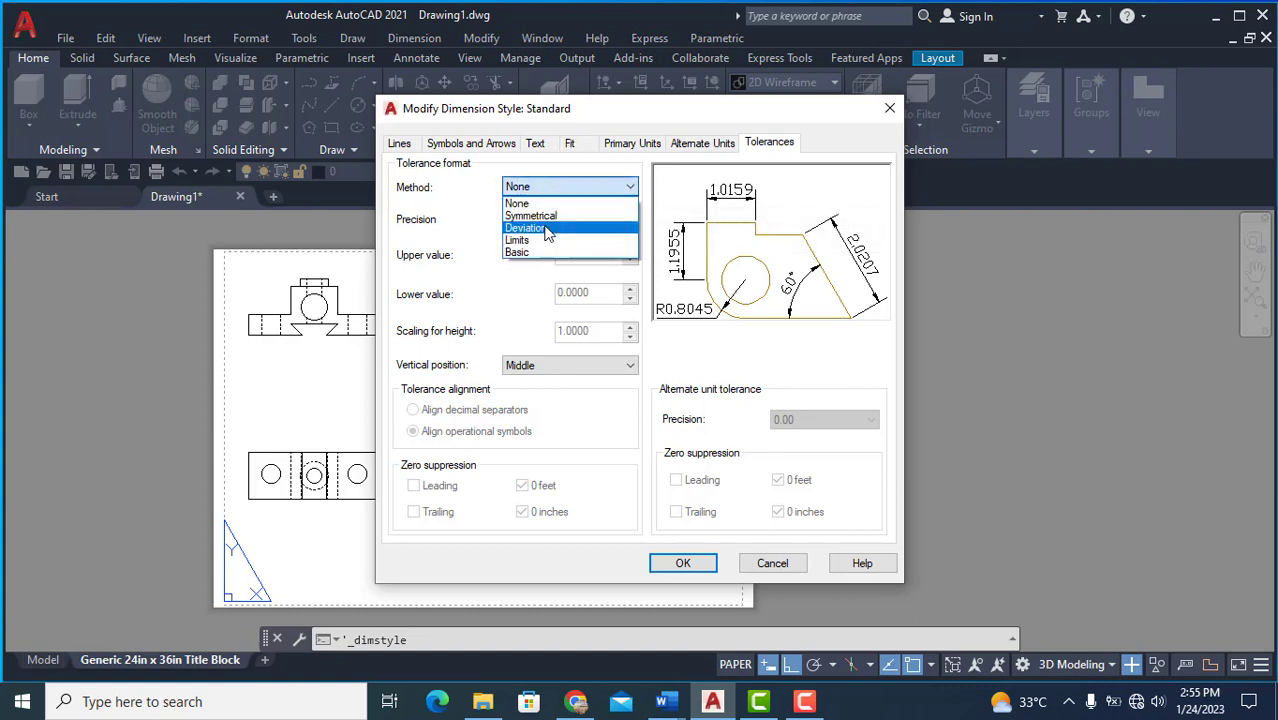
left_click(538, 228)
left_click(573, 190)
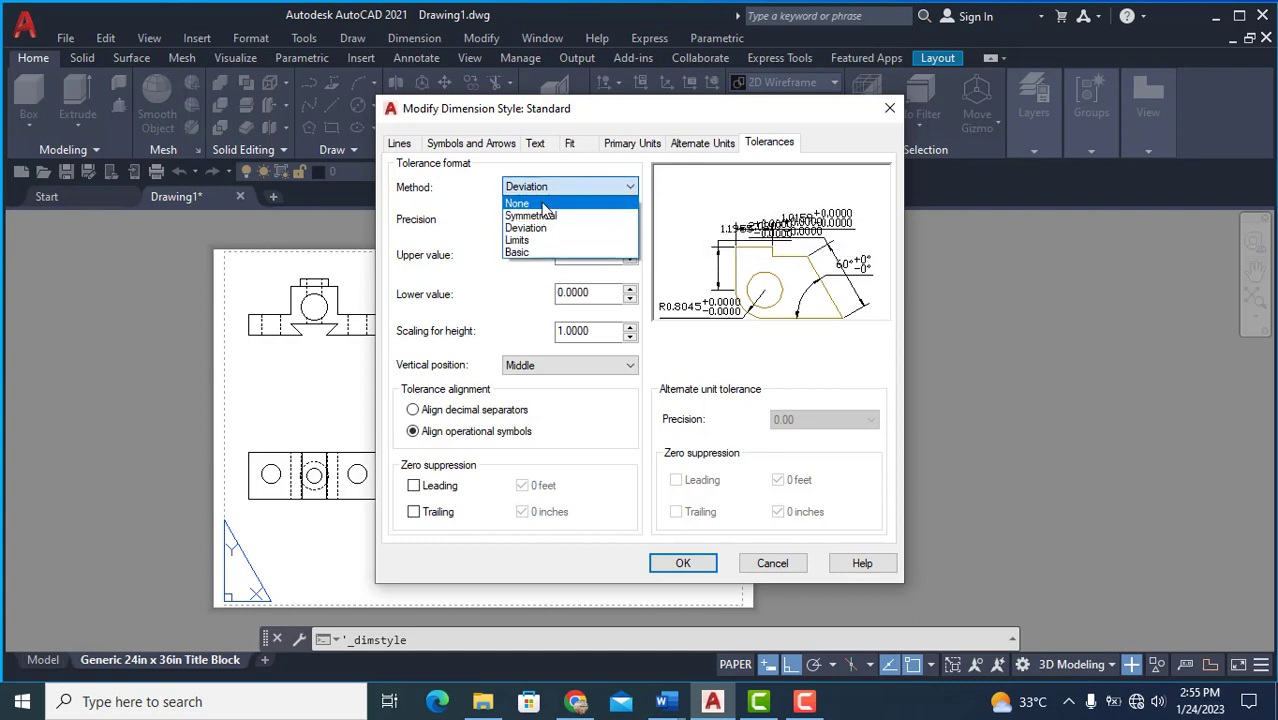
left_click(541, 203)
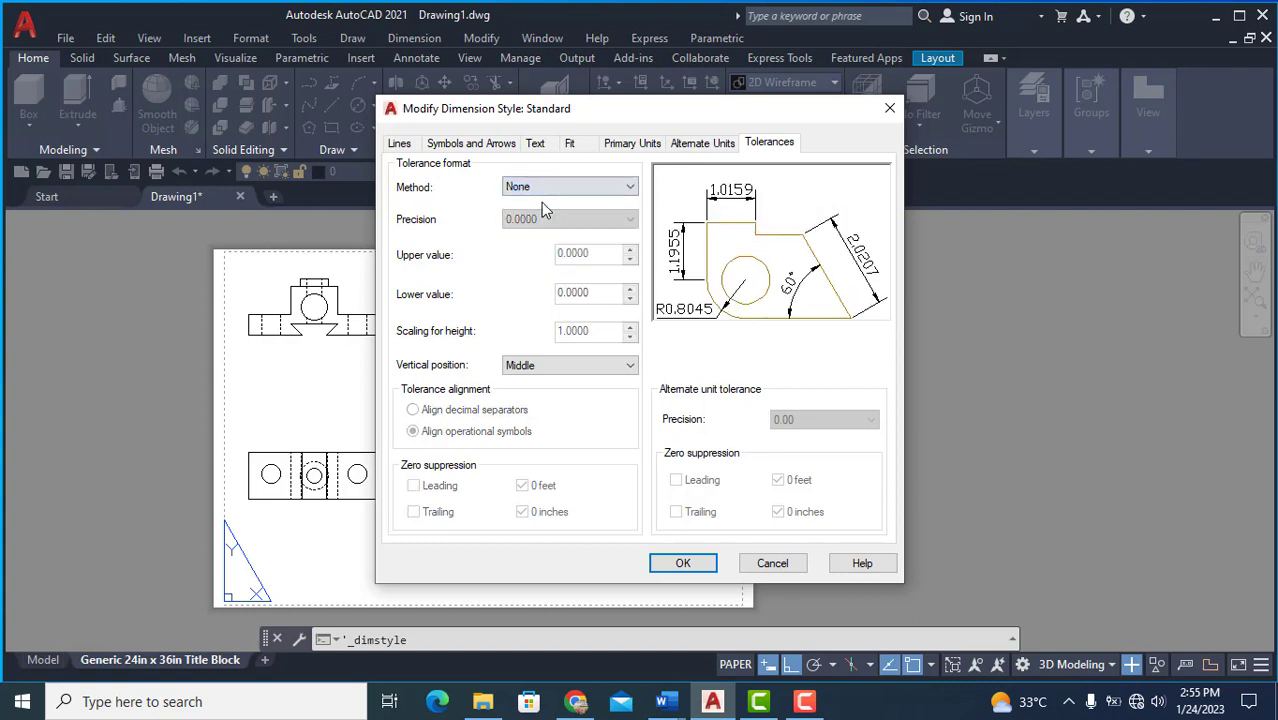
left_click(683, 563)
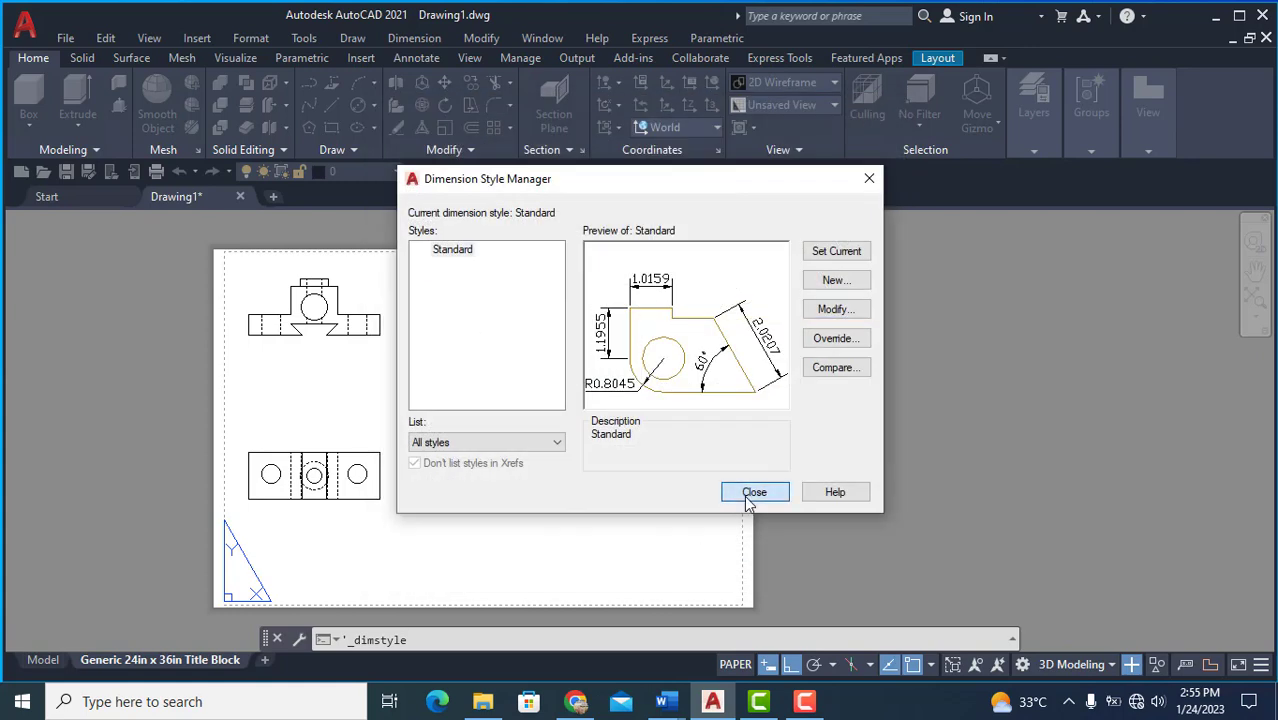
left_click(753, 493)
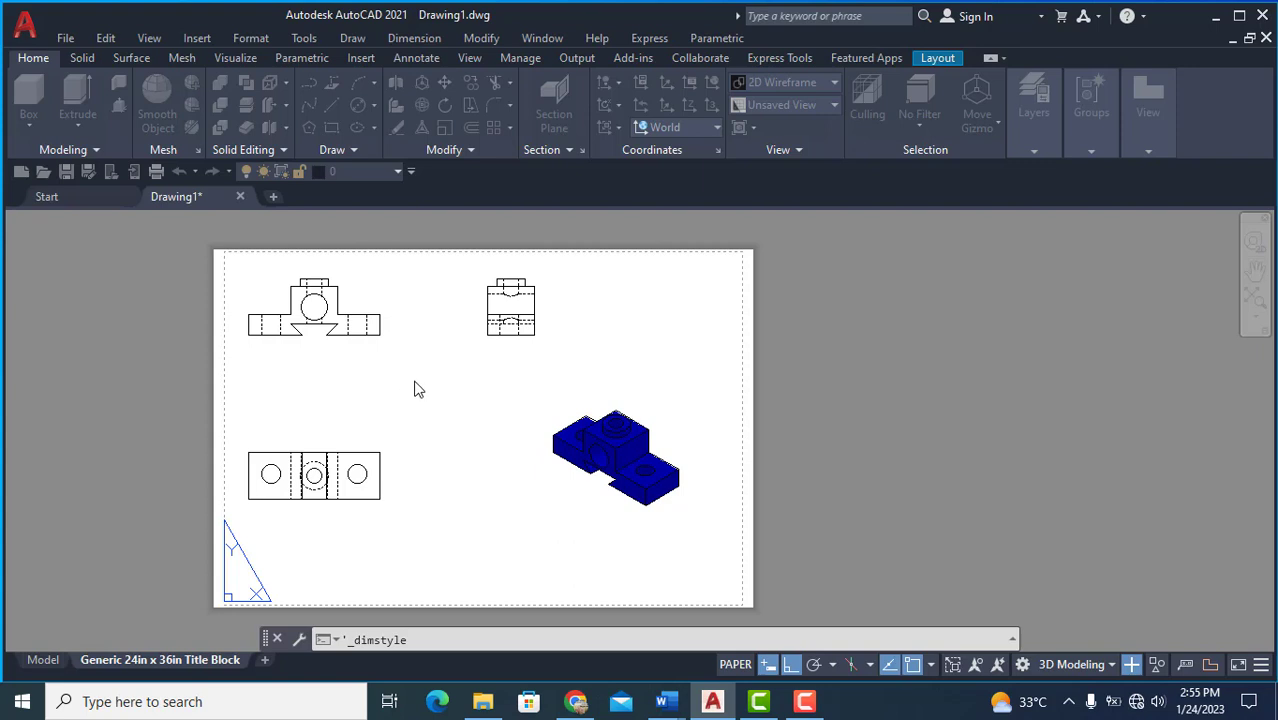
Step: Set the DIMASSOC system variable to 2 using the dmas alias
scroll(417, 389, "down", 2)
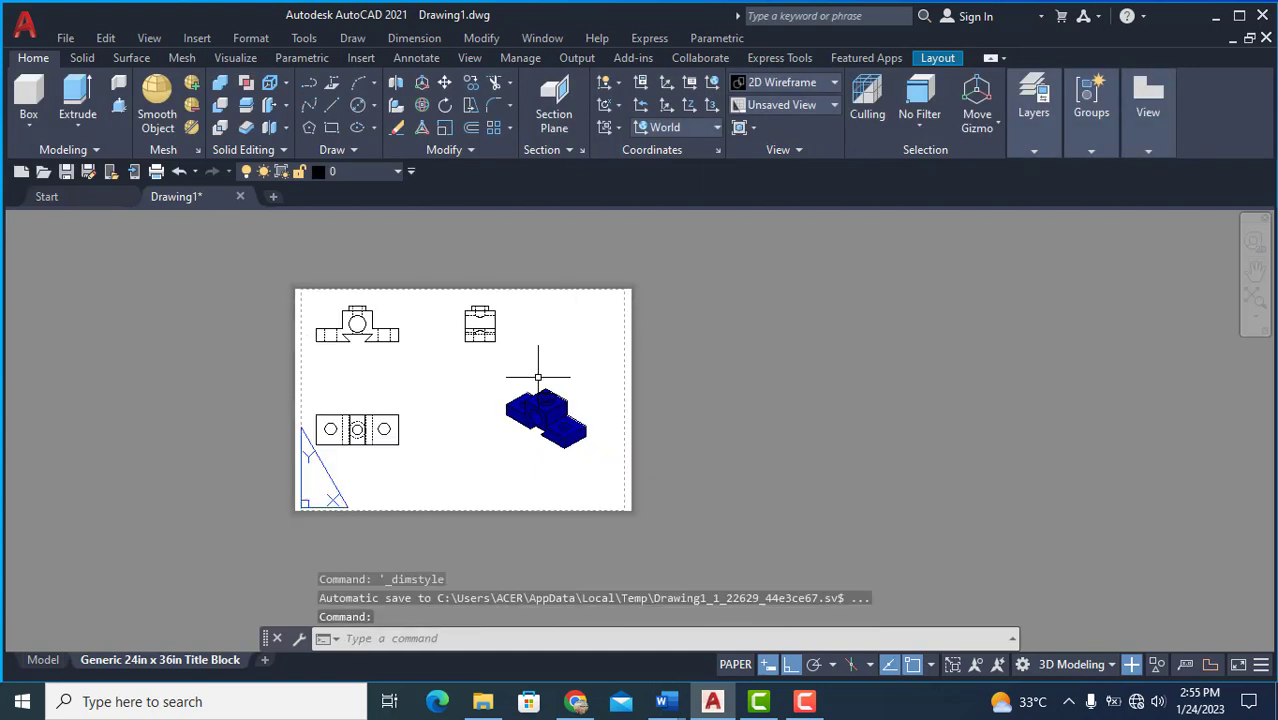
scroll(530, 400, "up", 2)
type("d")
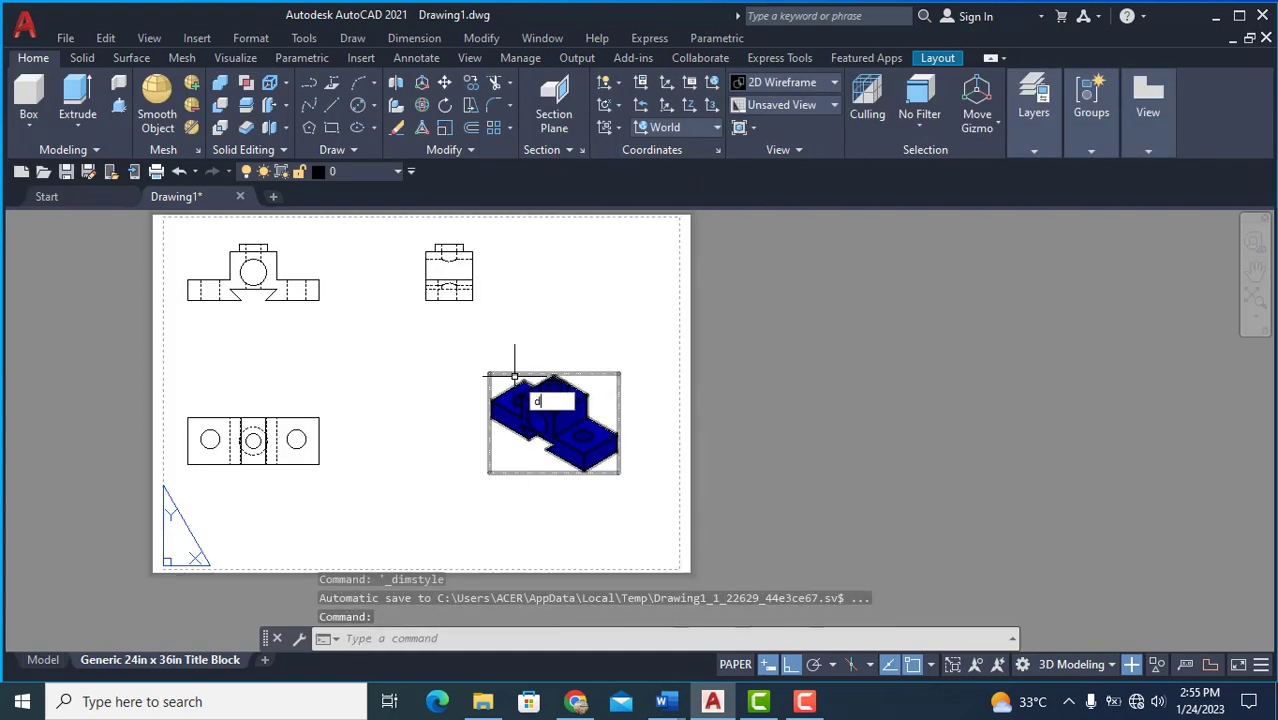
type("mas")
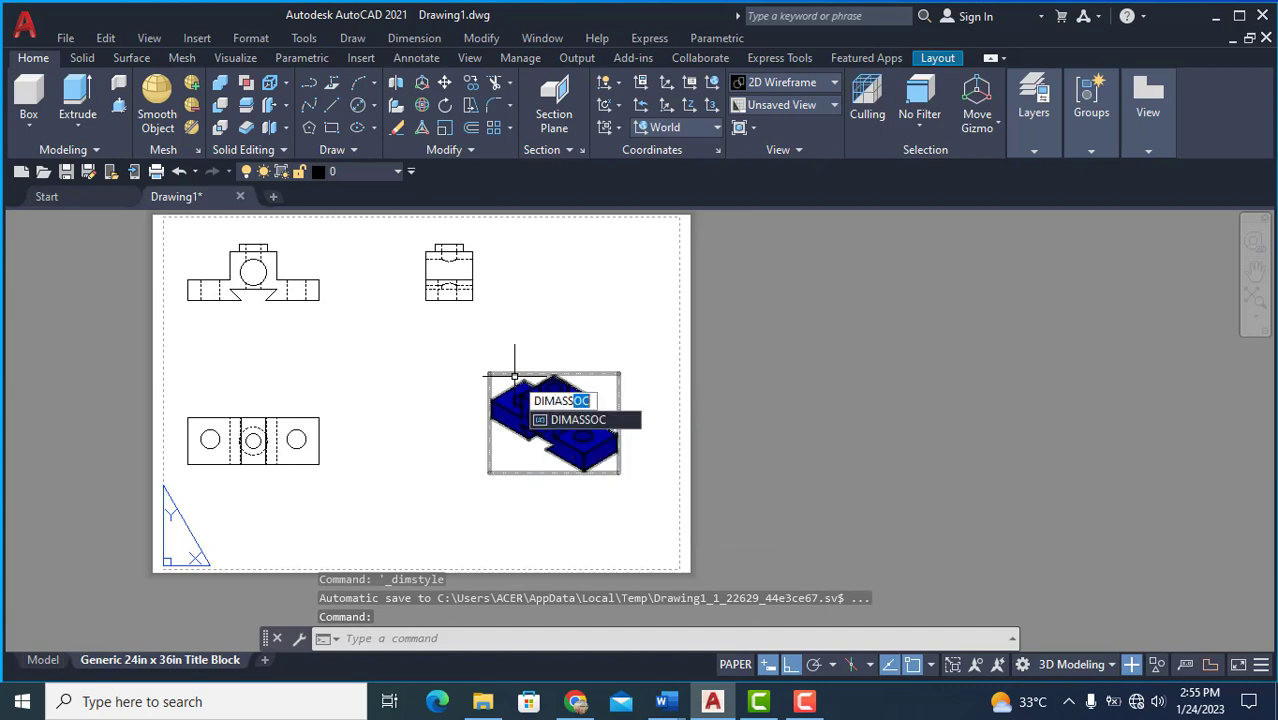
key("Escape")
key("Return")
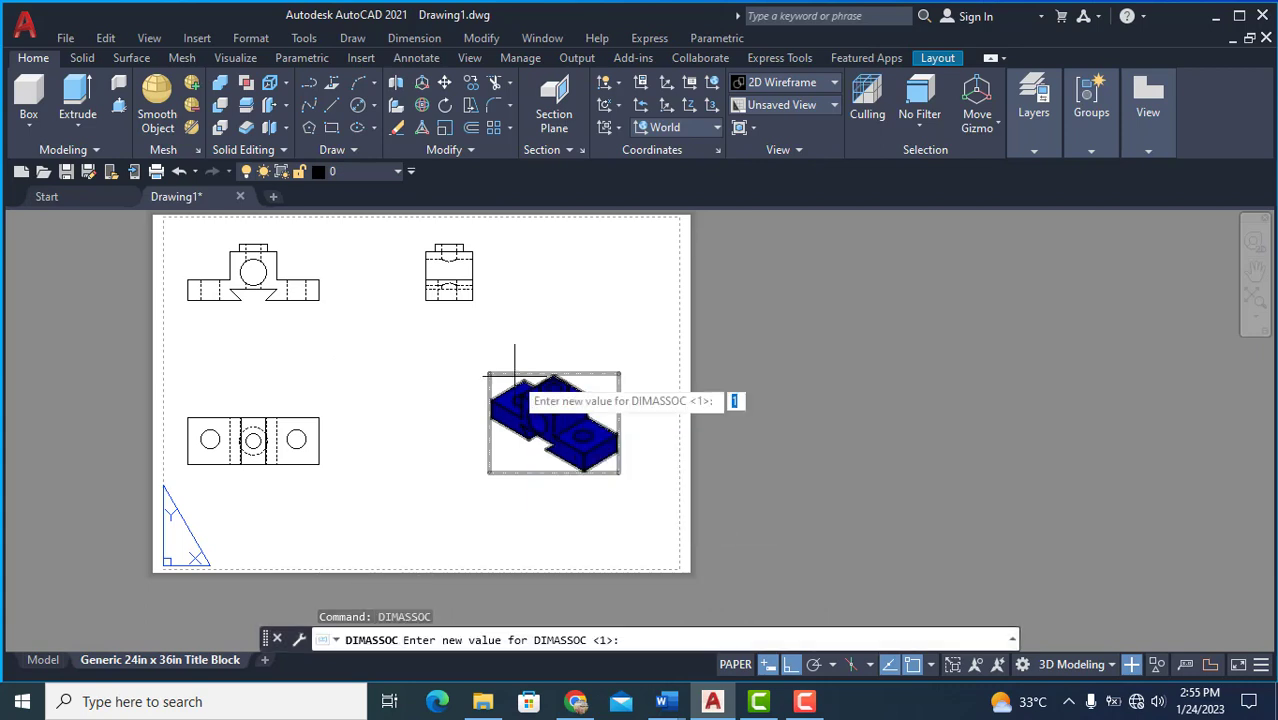
key("Return")
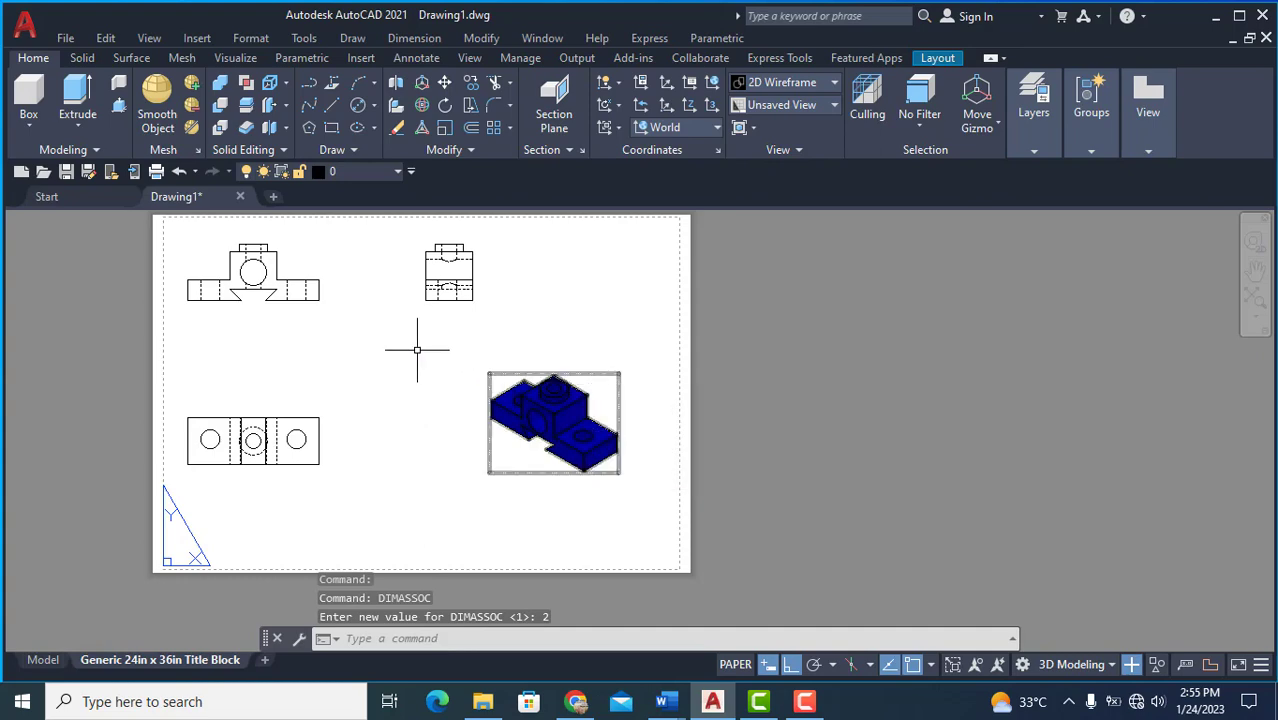
scroll(314, 297, "up", 2)
scroll(314, 297, "up", 1)
scroll(456, 313, "down", 3)
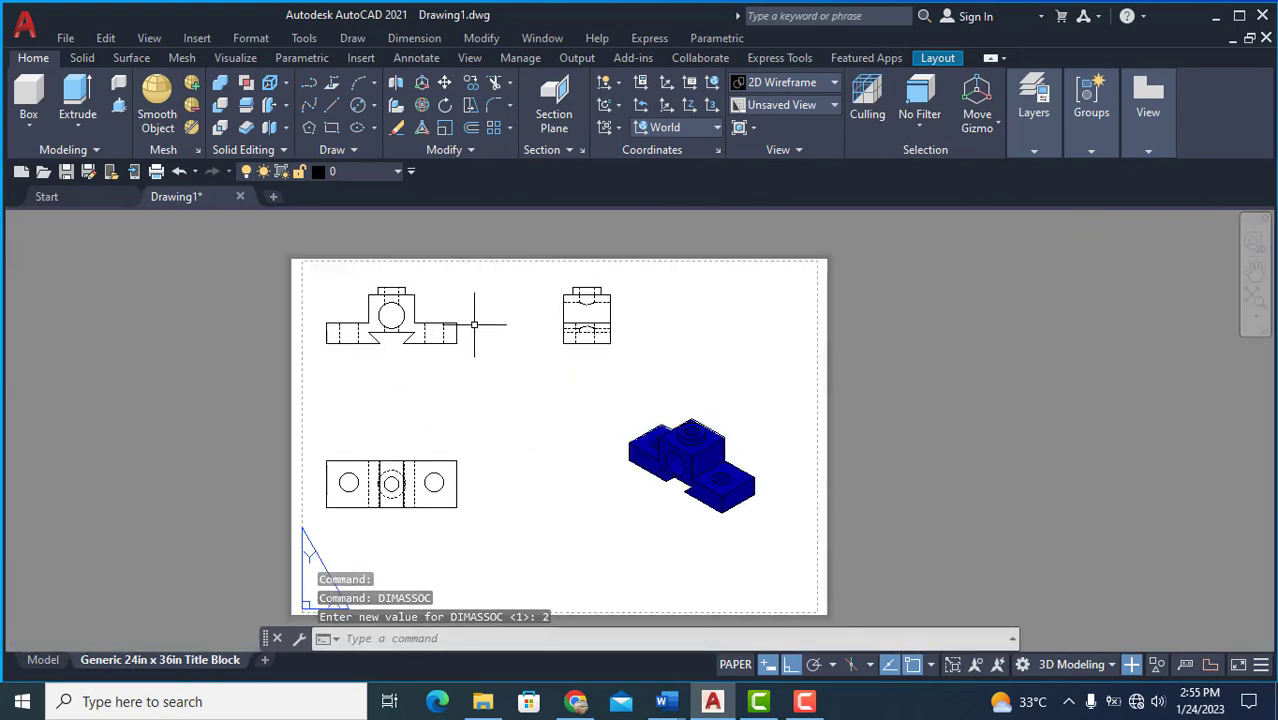
Step: Add a 70 linear dimension below the front view, corner to corner
left_click(426, 40)
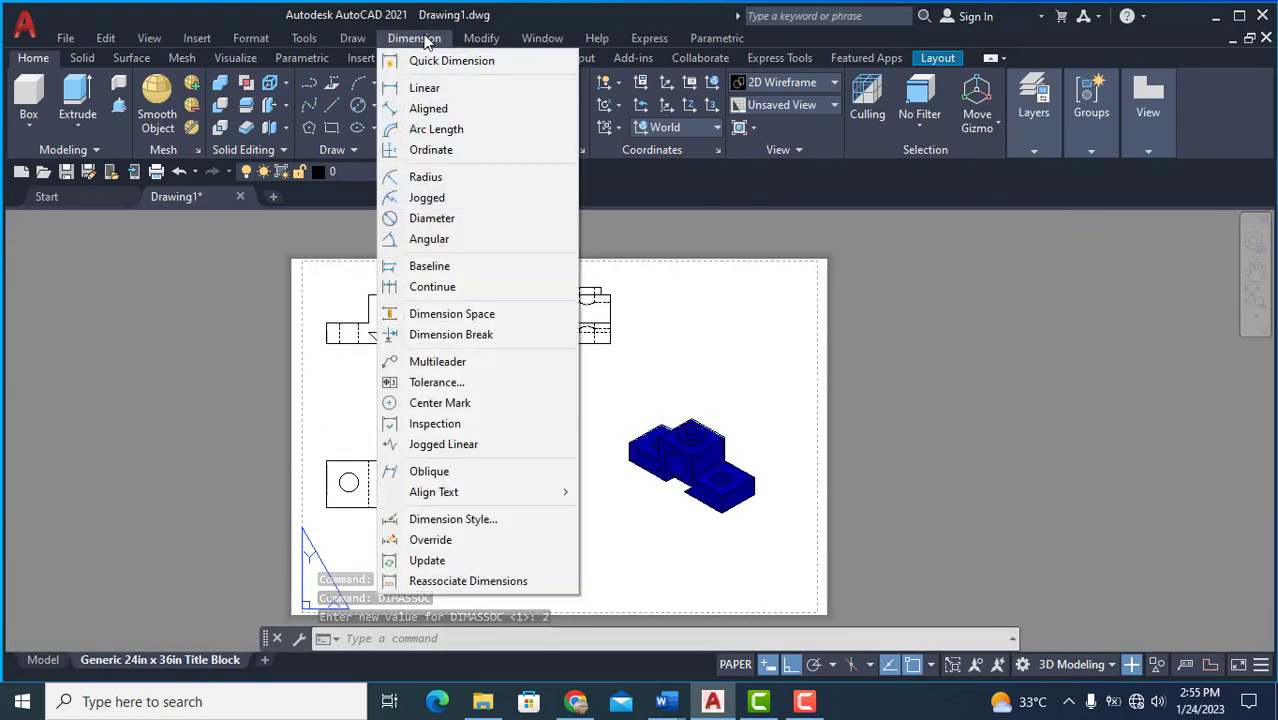
left_click(395, 87)
scroll(324, 352, "up", 6)
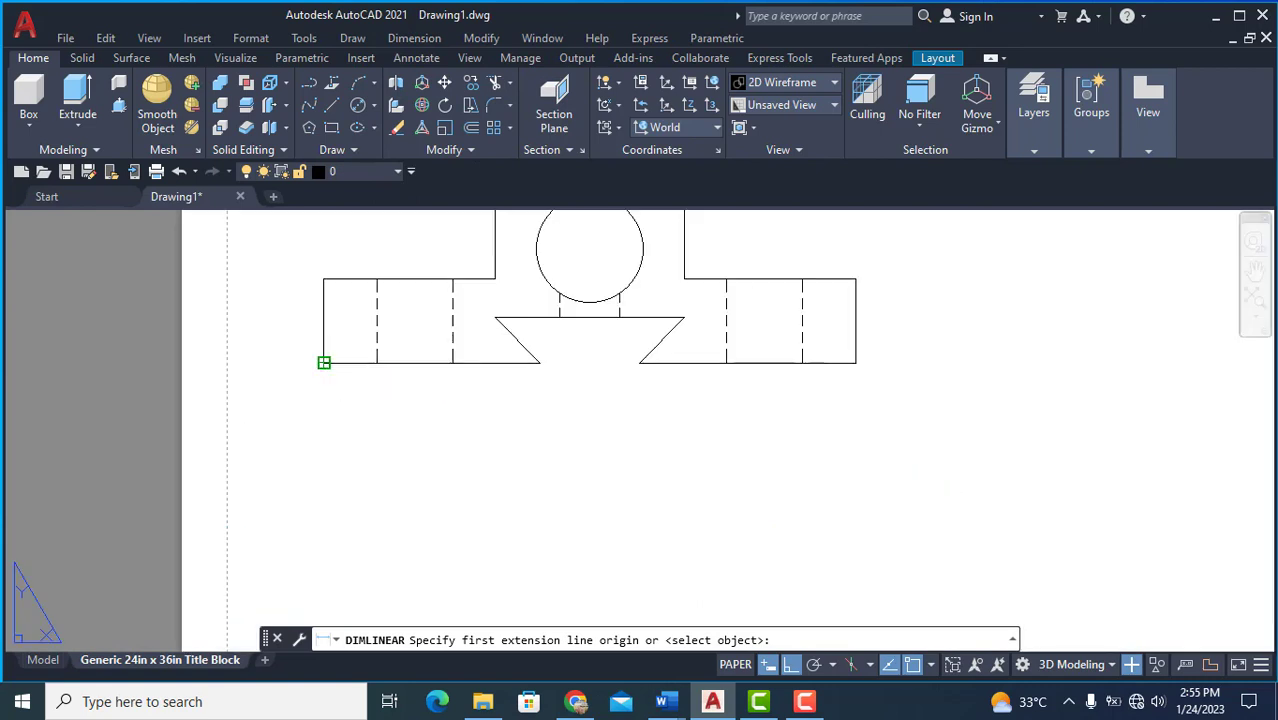
left_click(322, 362)
left_click(856, 363)
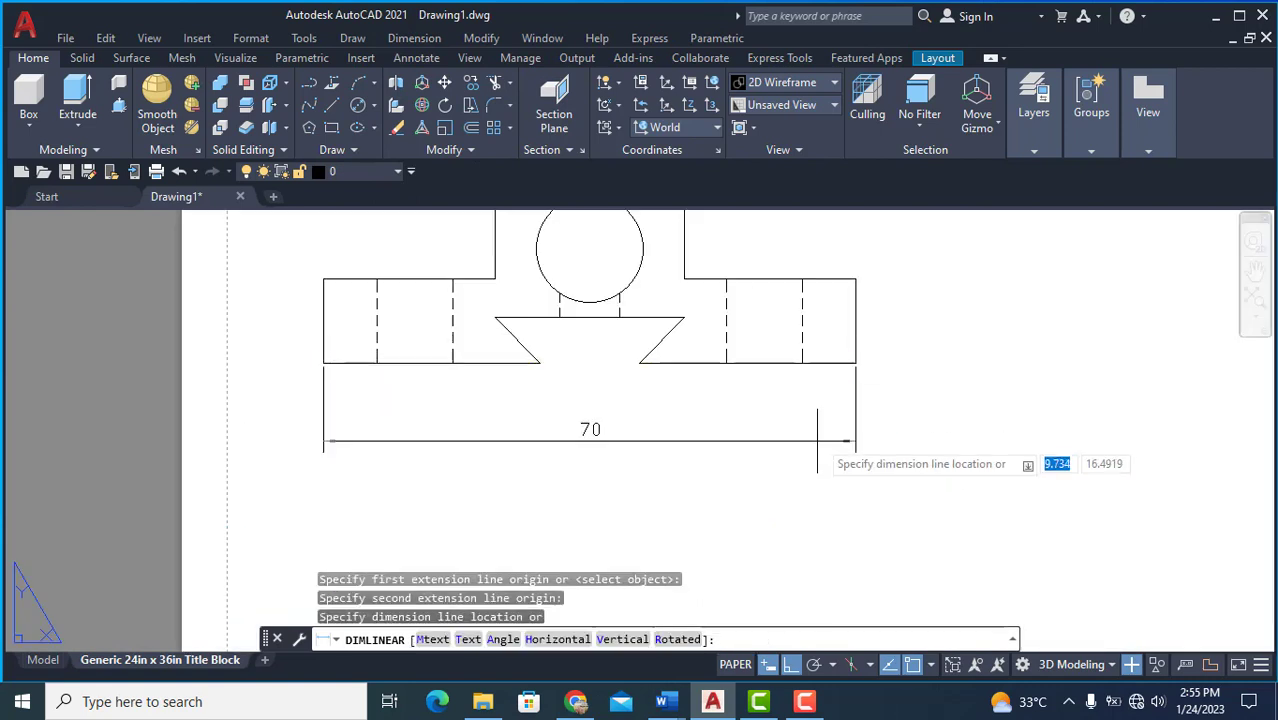
left_click(785, 438)
scroll(785, 434, "down", 5)
middle_click_drag(819, 434, 591, 434)
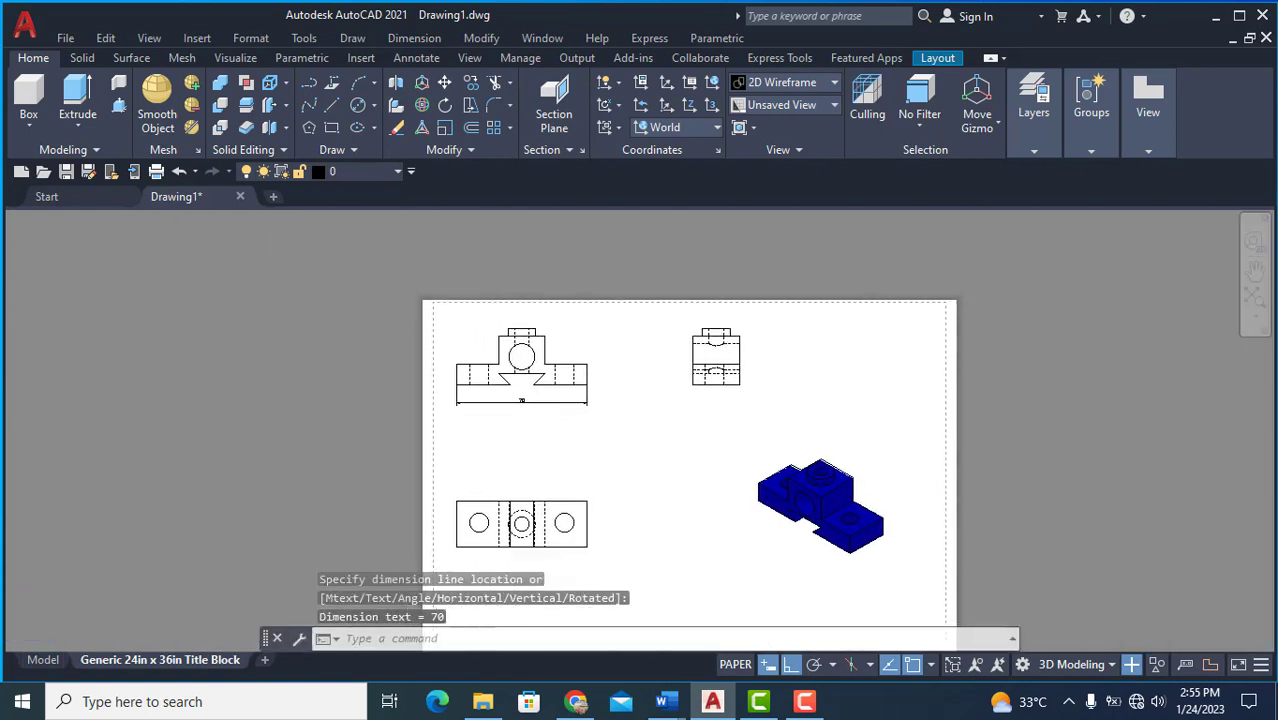
scroll(582, 357, "up", 5)
scroll(582, 359, "down", 3)
scroll(582, 359, "down", 1)
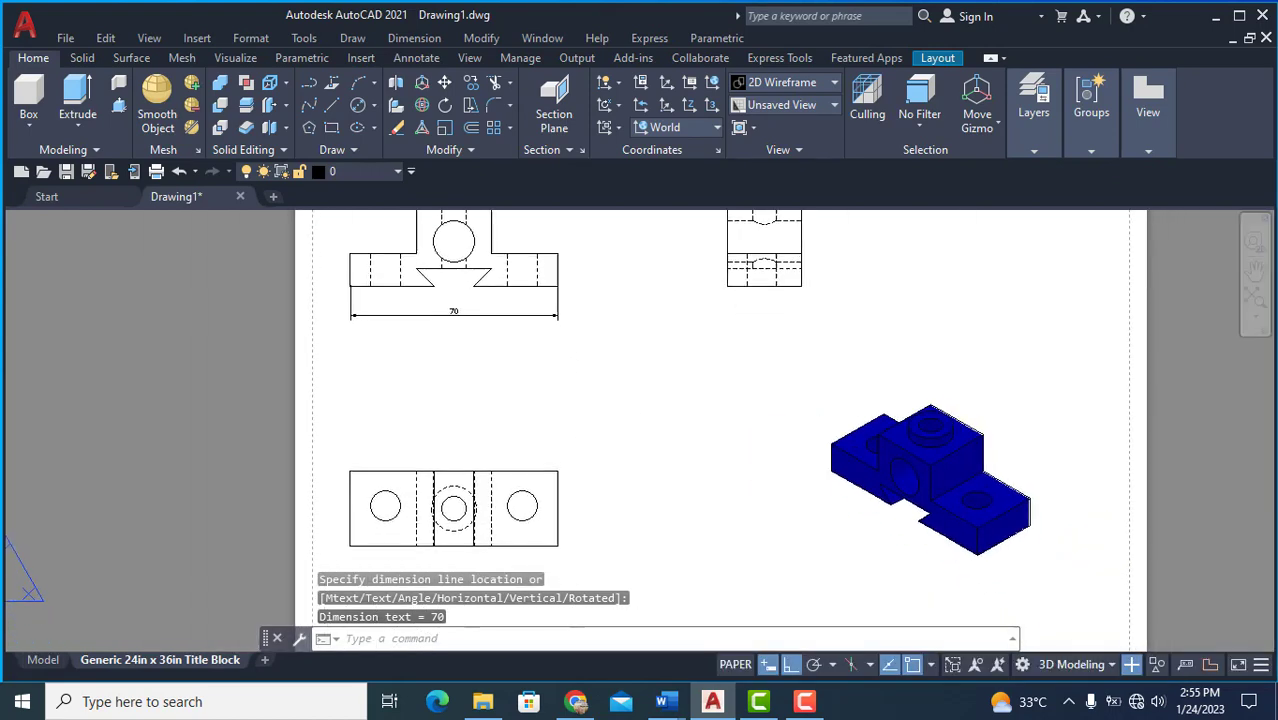
scroll(582, 359, "up", 1)
left_click(508, 278)
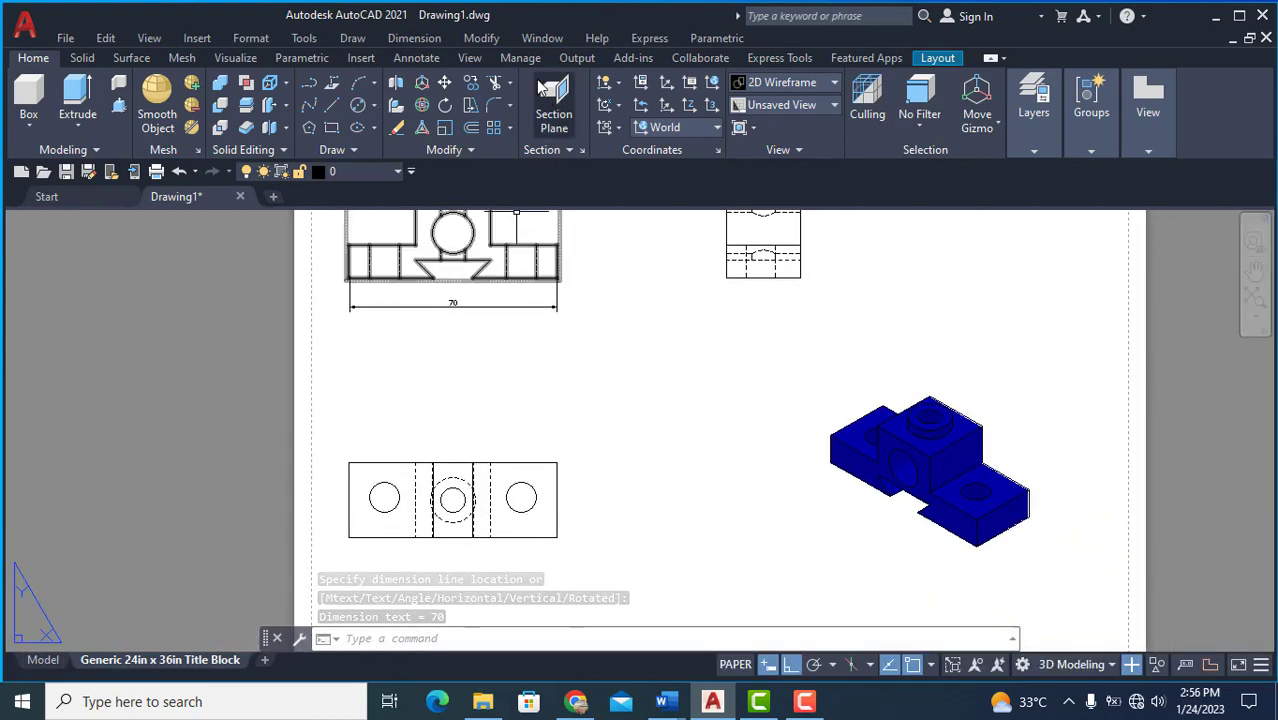
Step: Start a linear dimension along the lower view's left edge, then pan toward the side view
left_click(418, 42)
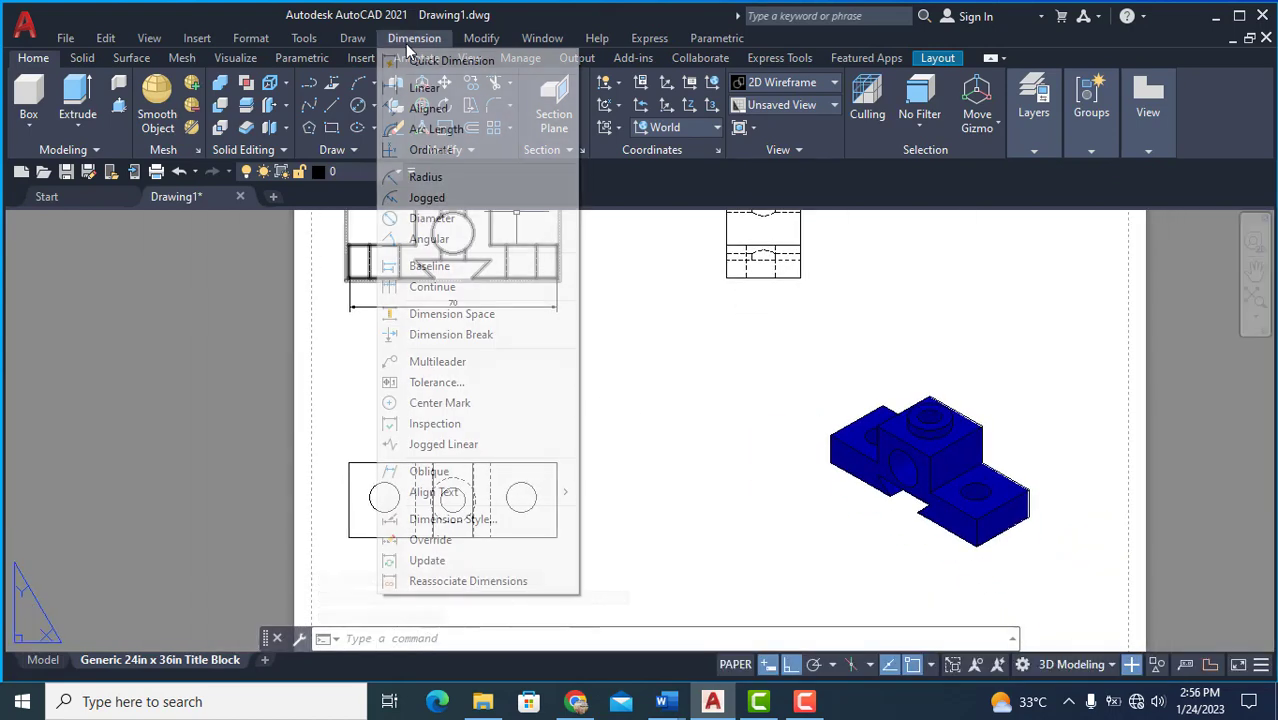
left_click(430, 88)
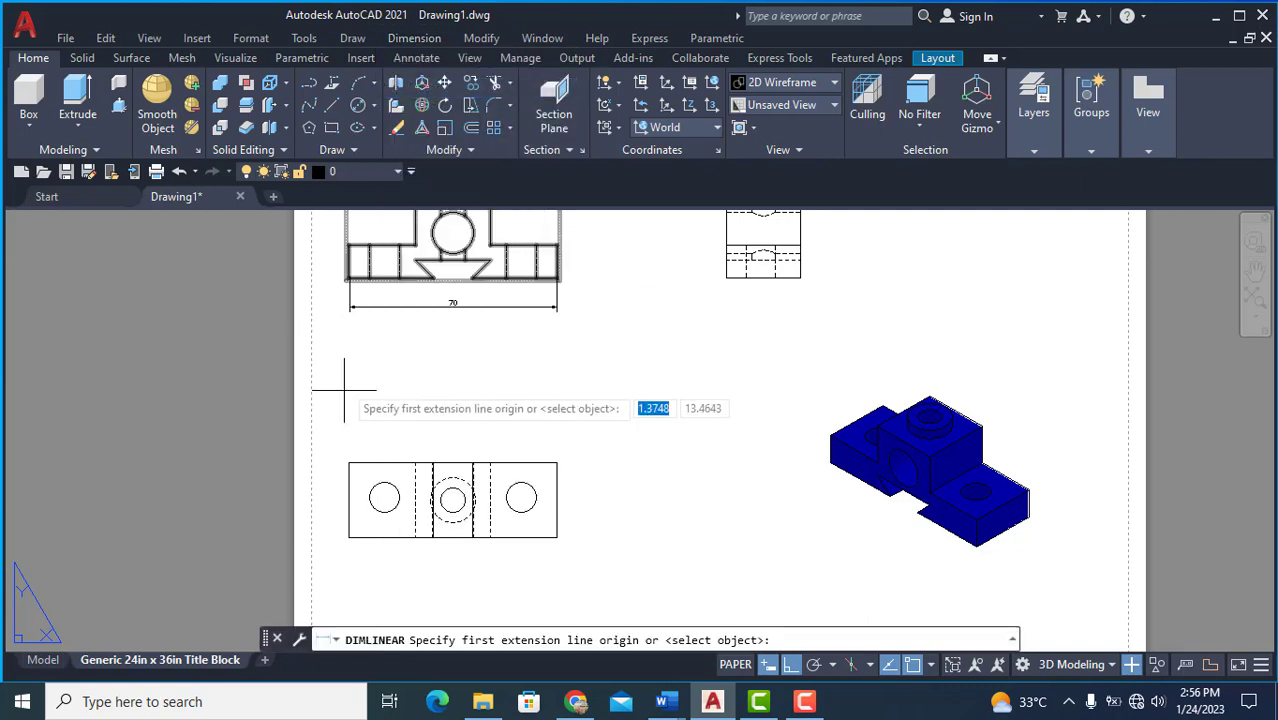
left_click(349, 463)
left_click(349, 537)
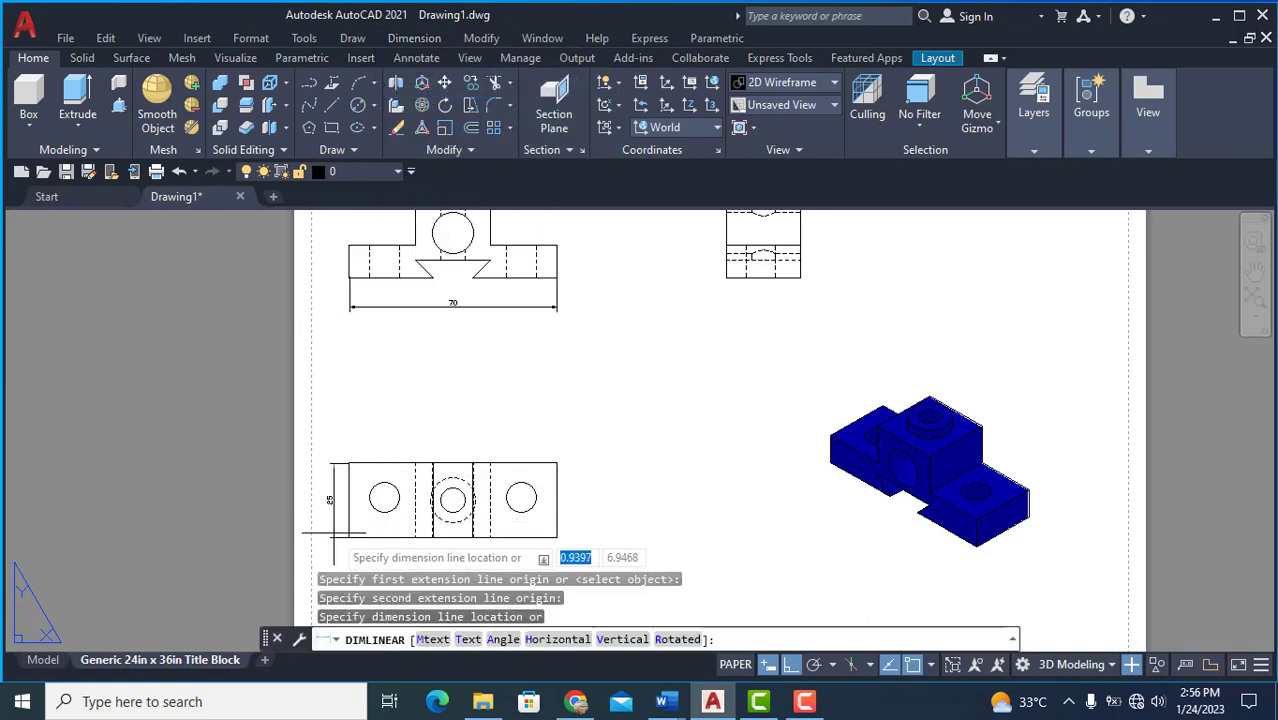
scroll(616, 389, "up", 1)
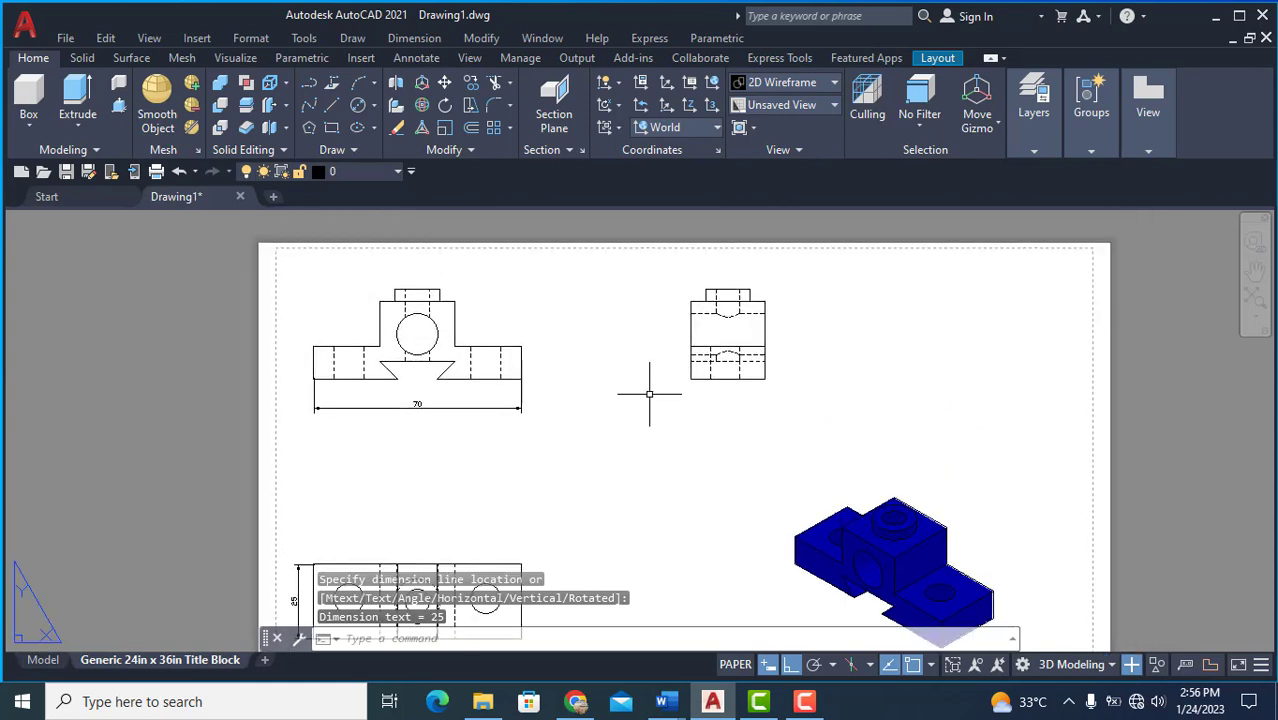
scroll(671, 374, "up", 3)
middle_click_drag(671, 374, 568, 396)
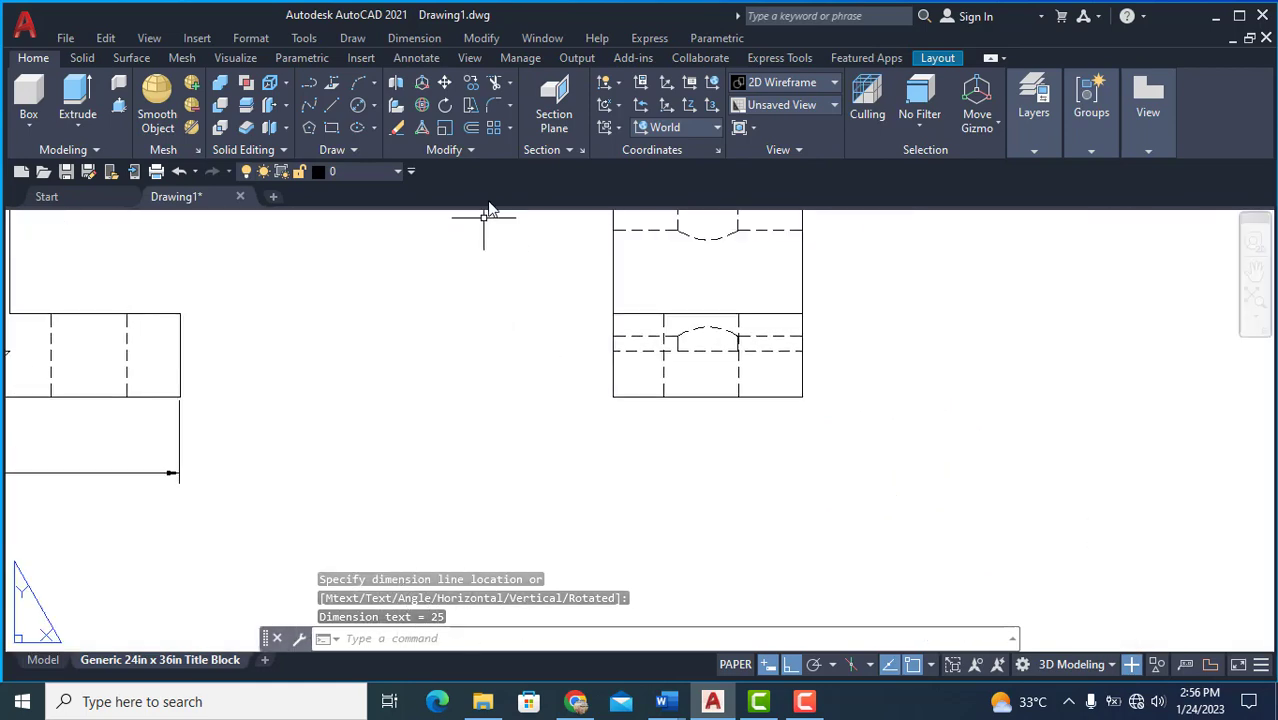
Step: Place a 25 linear dimension below the side view between its bottom corners
left_click(414, 38)
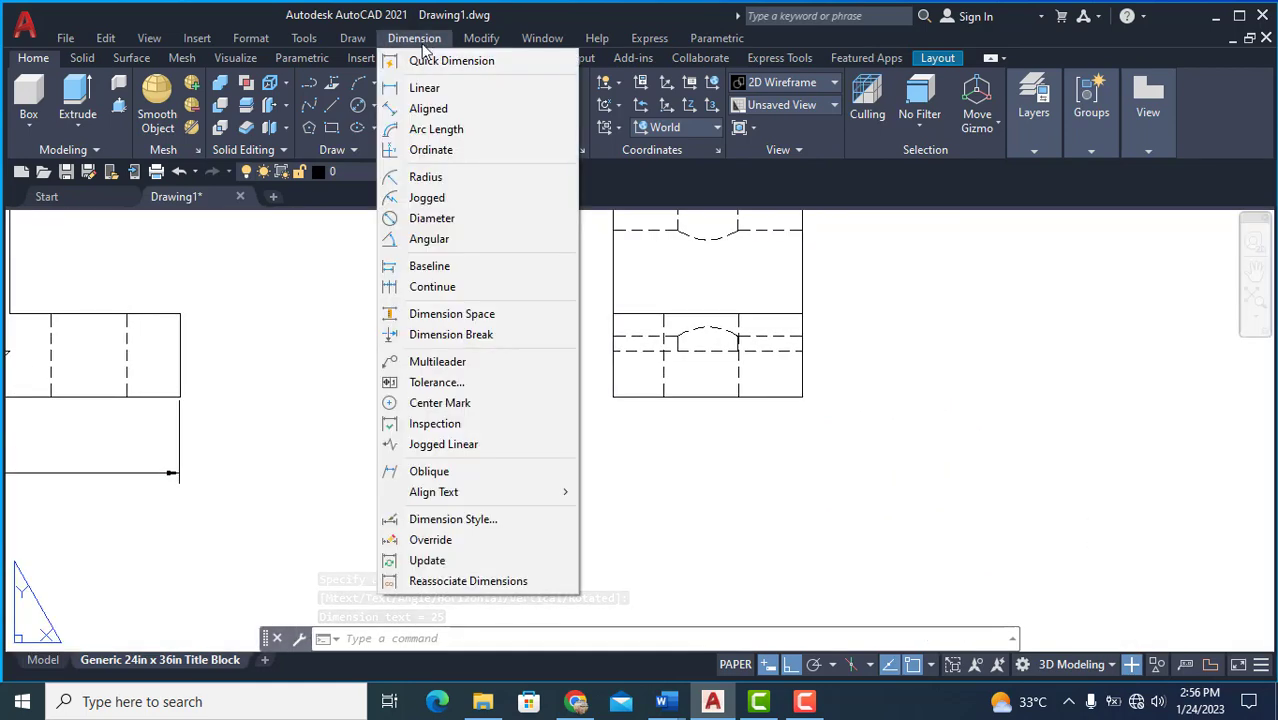
left_click(424, 88)
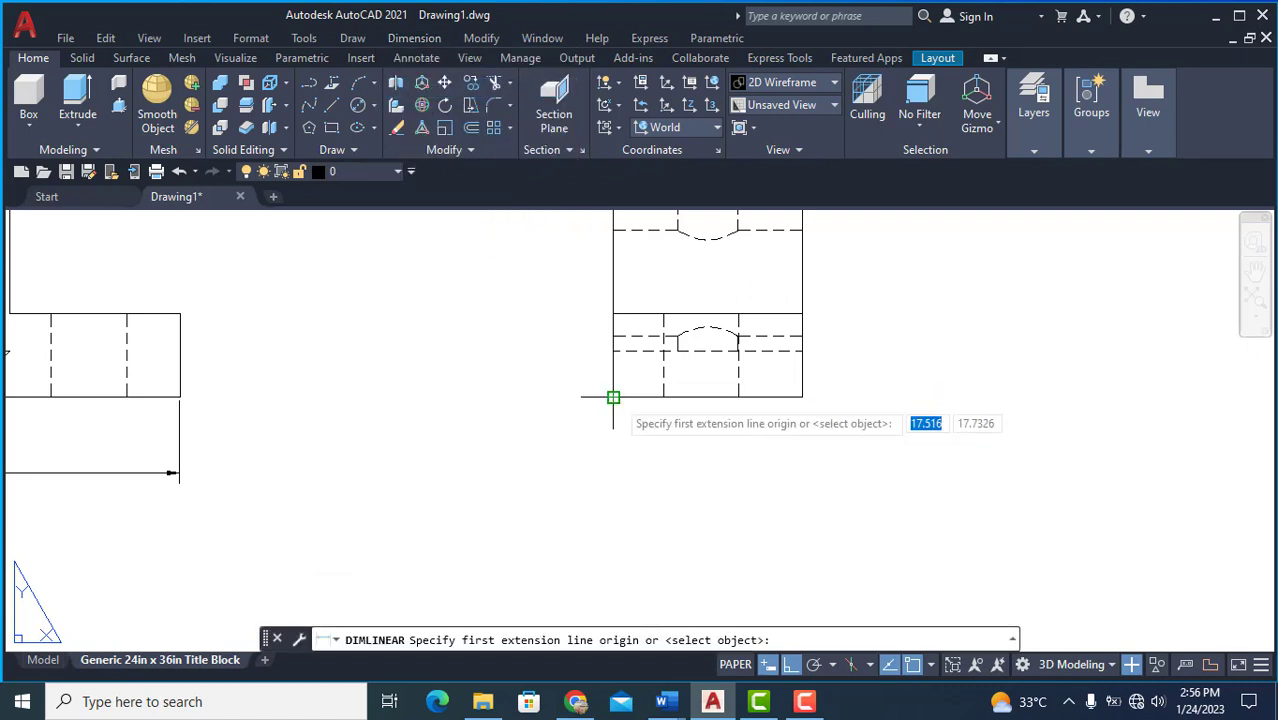
left_click(613, 397)
left_click(802, 397)
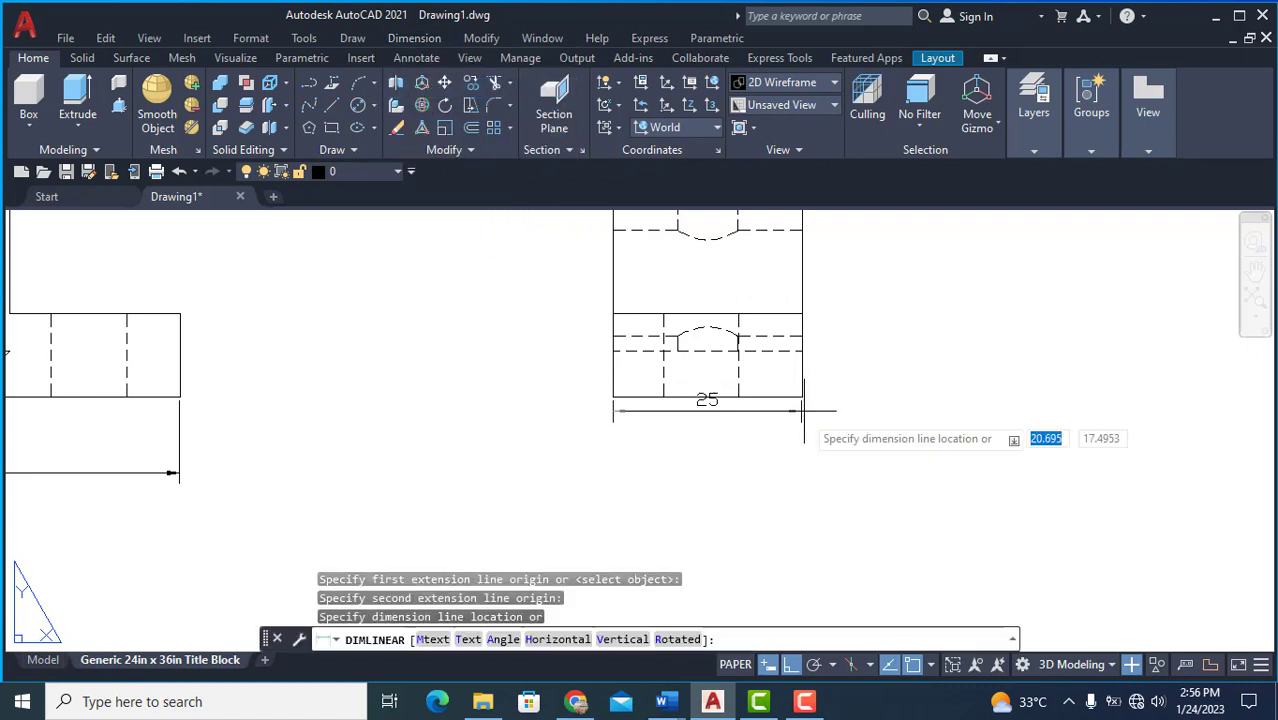
left_click(763, 469)
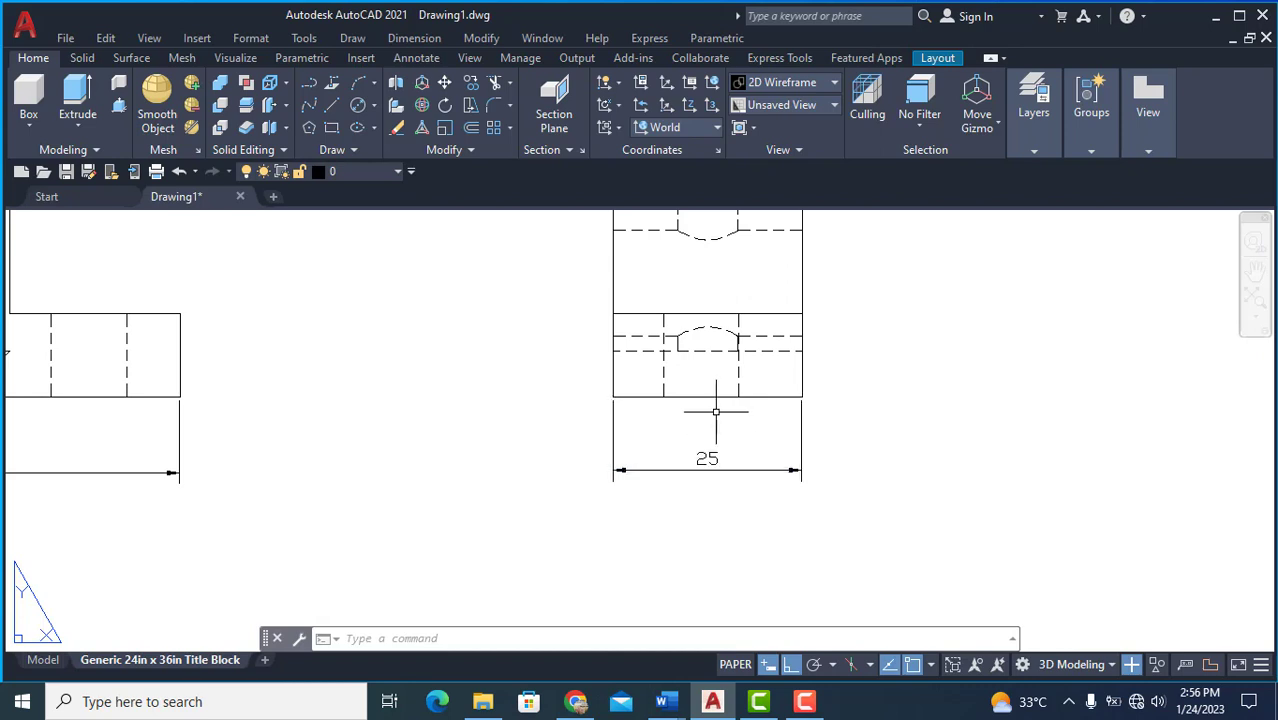
Step: Explode the side view's 25 dimension into separate lines and text
left_click(716, 461)
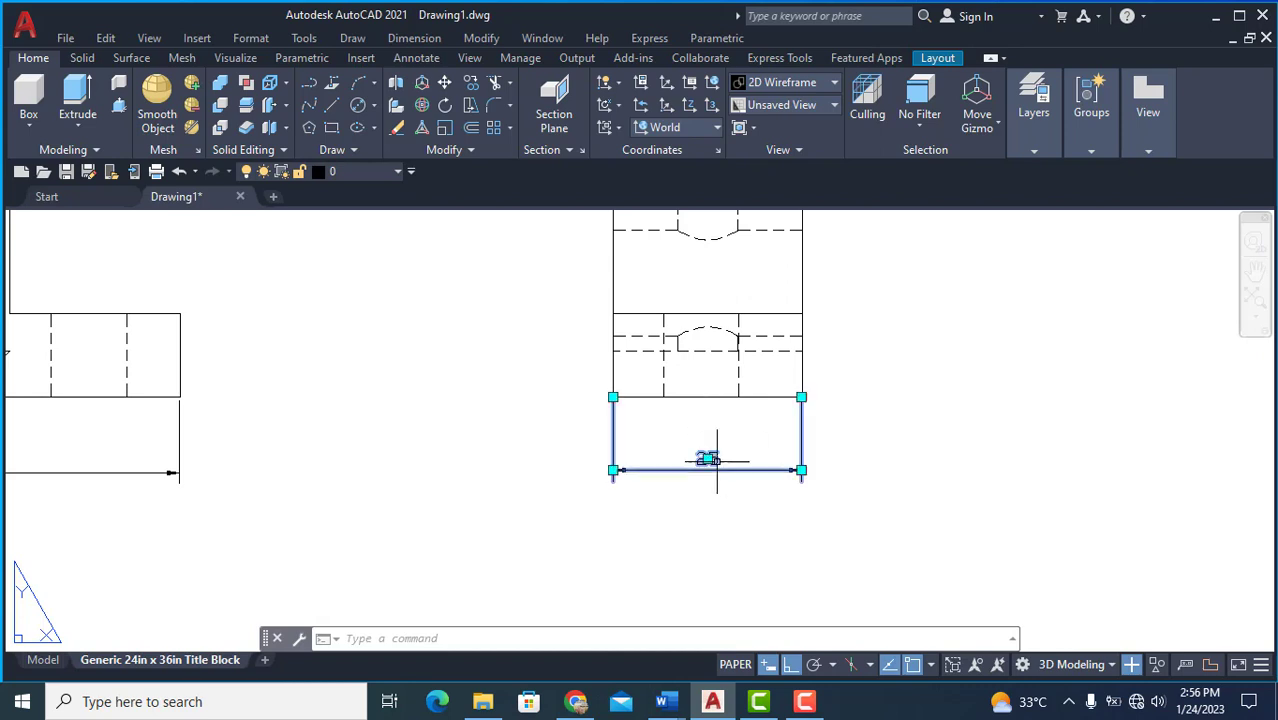
left_click(509, 128)
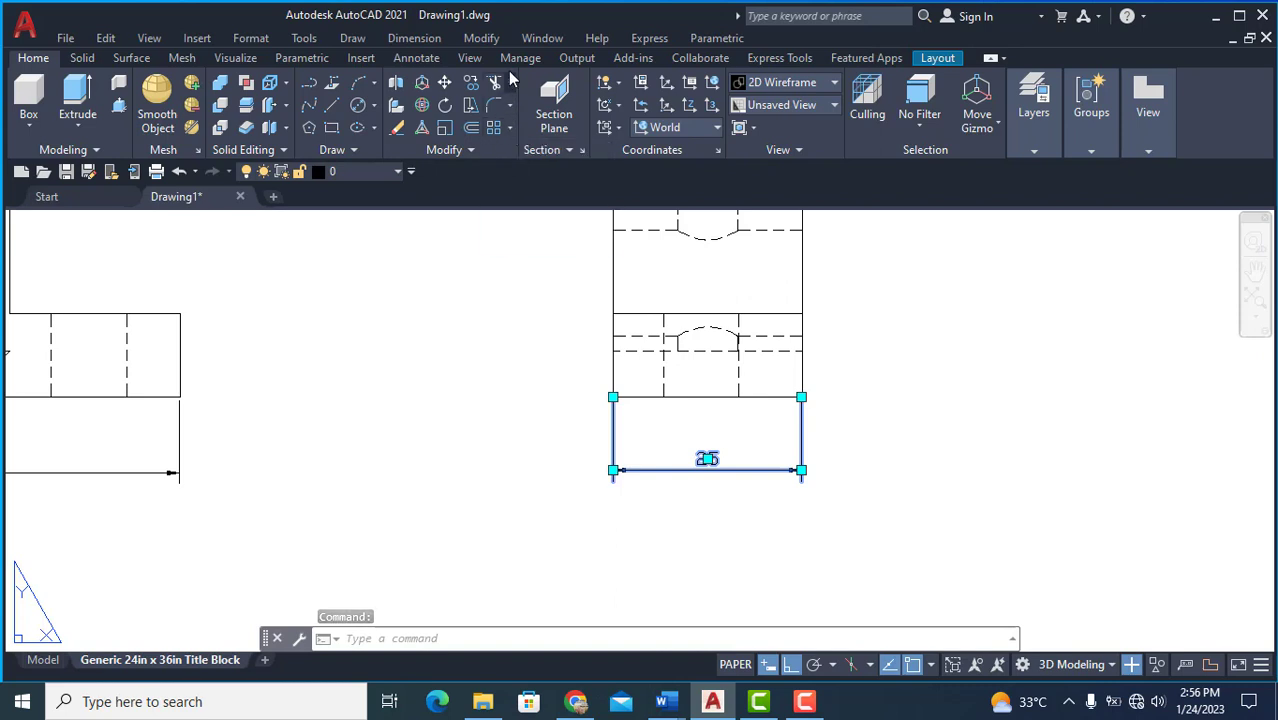
left_click(468, 150)
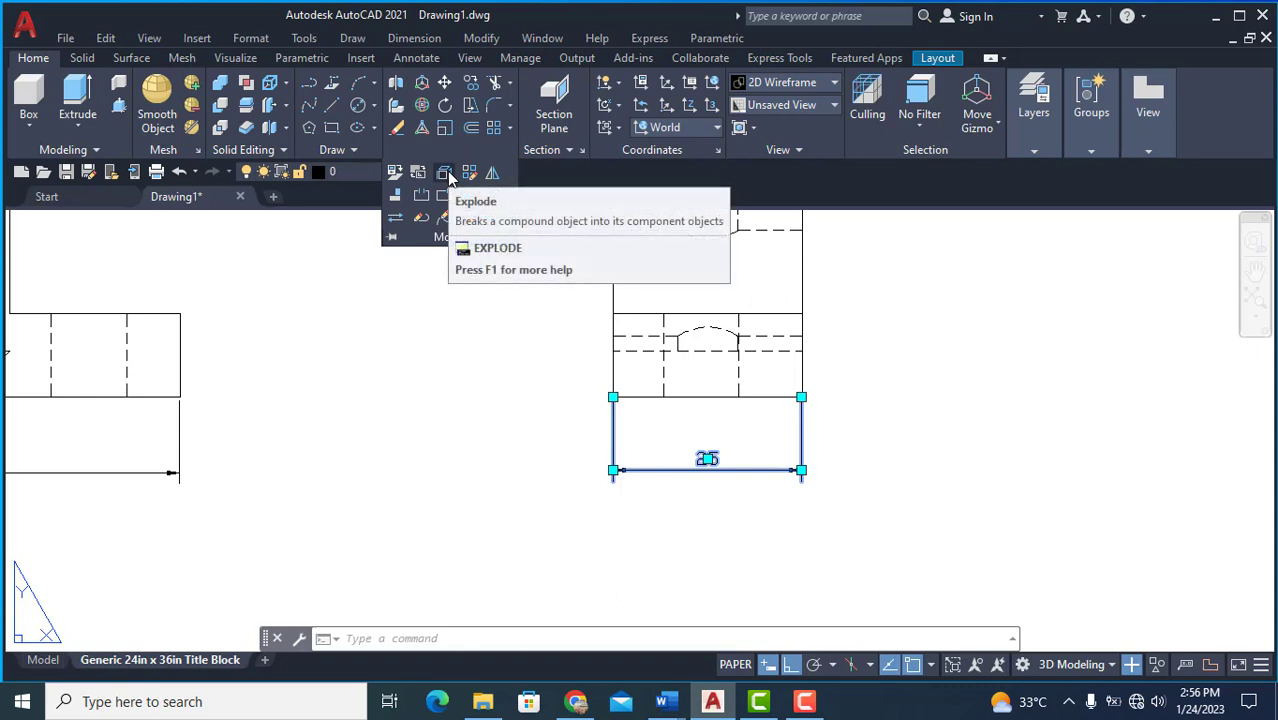
left_click(446, 174)
scroll(733, 480, "up", 2)
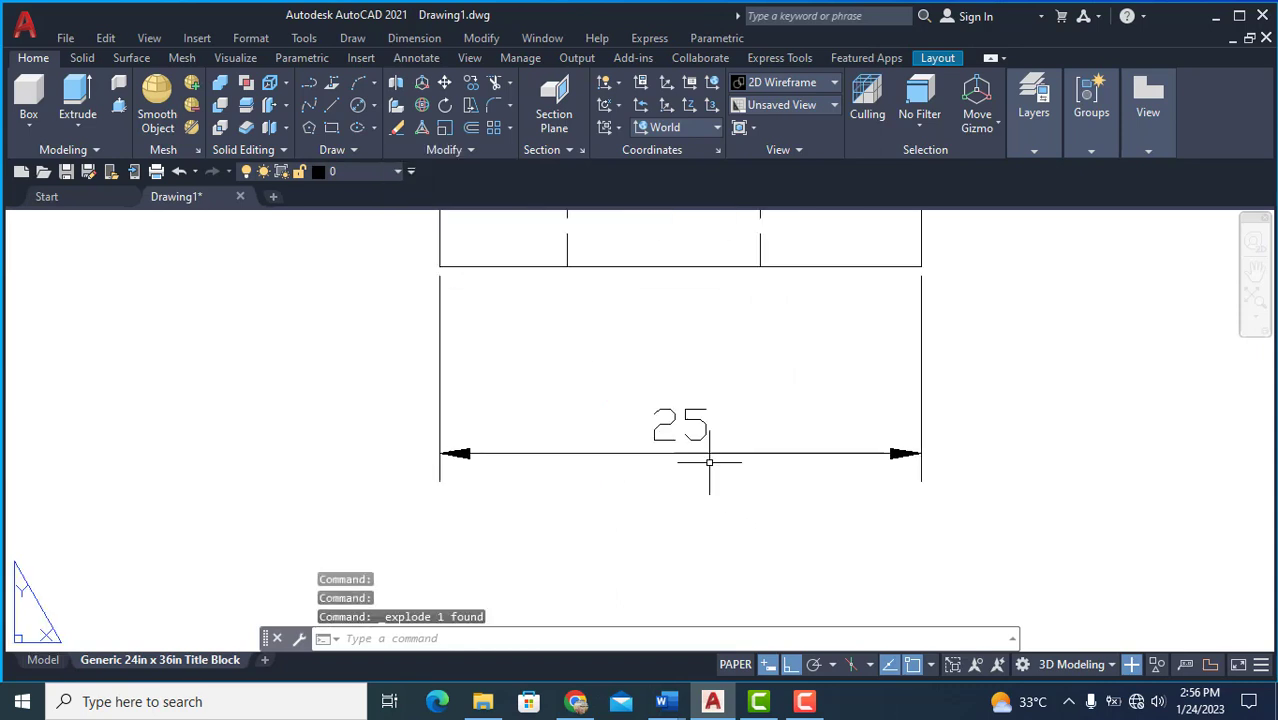
Step: Prefix the 25 text with %%c so it reads Ø25, then show the whole sheet
left_click(680, 425)
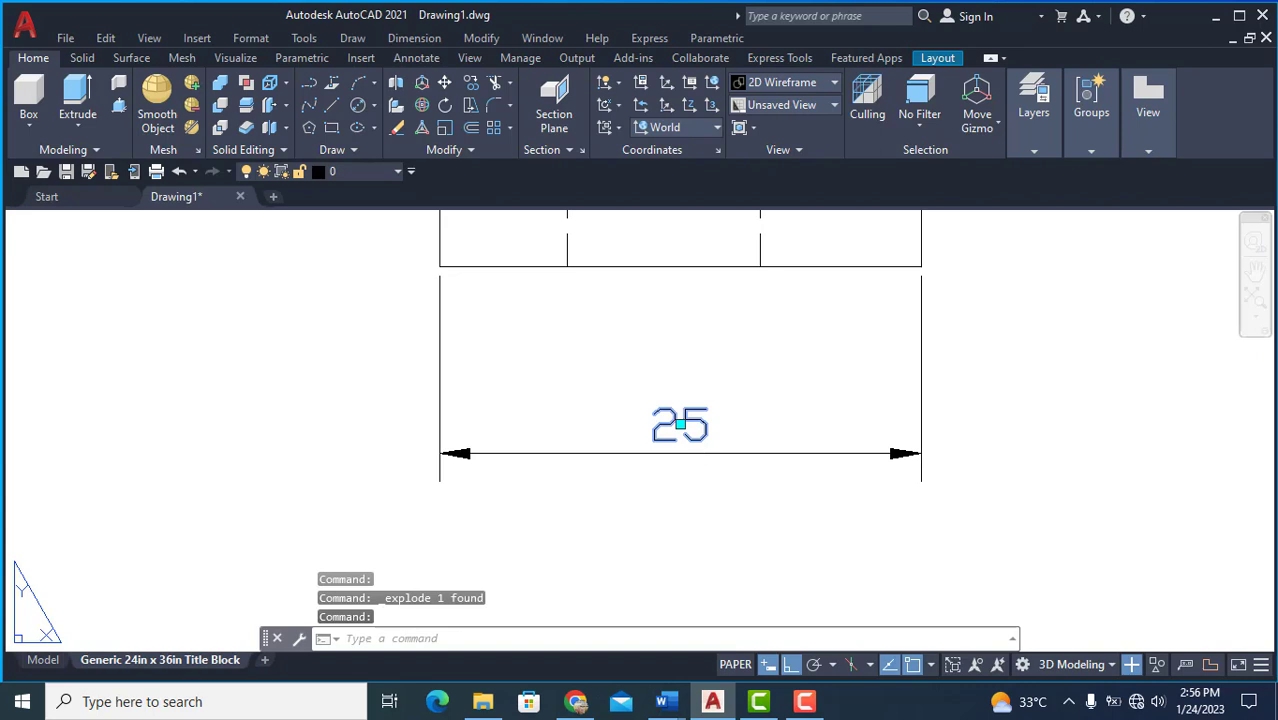
double_click(680, 425)
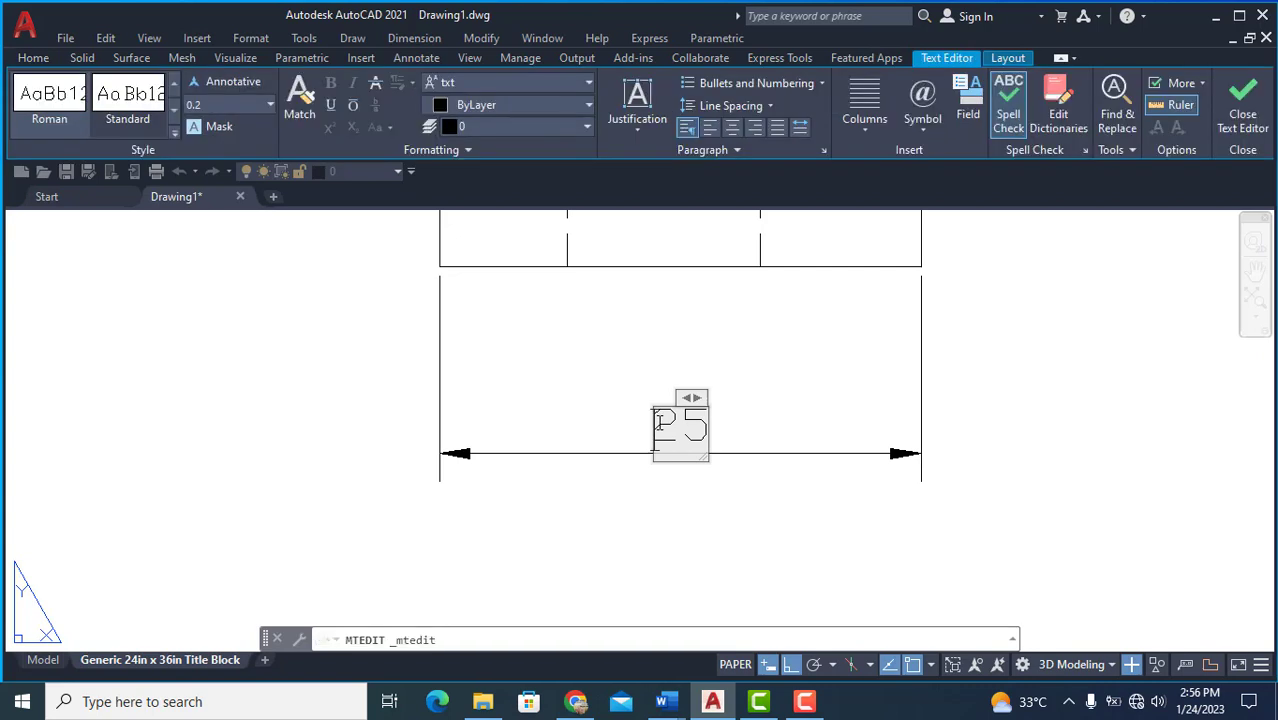
type("%%c")
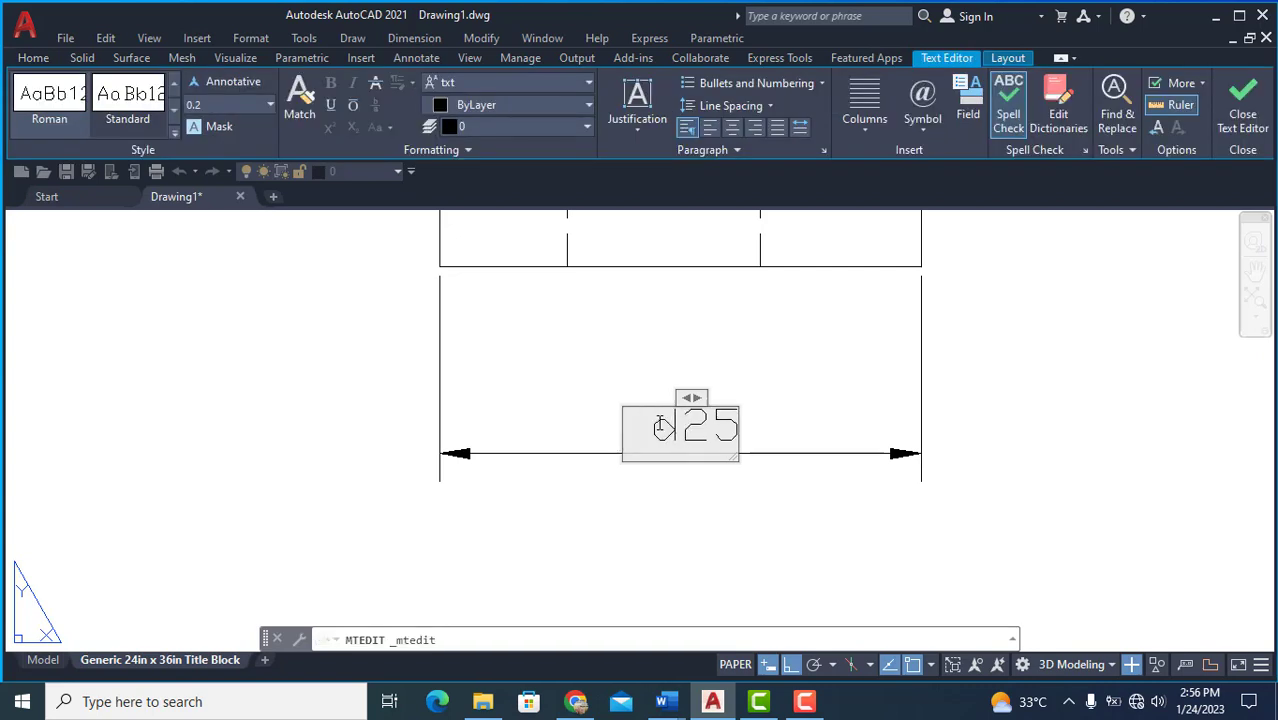
left_click(730, 542)
scroll(728, 528, "down", 4)
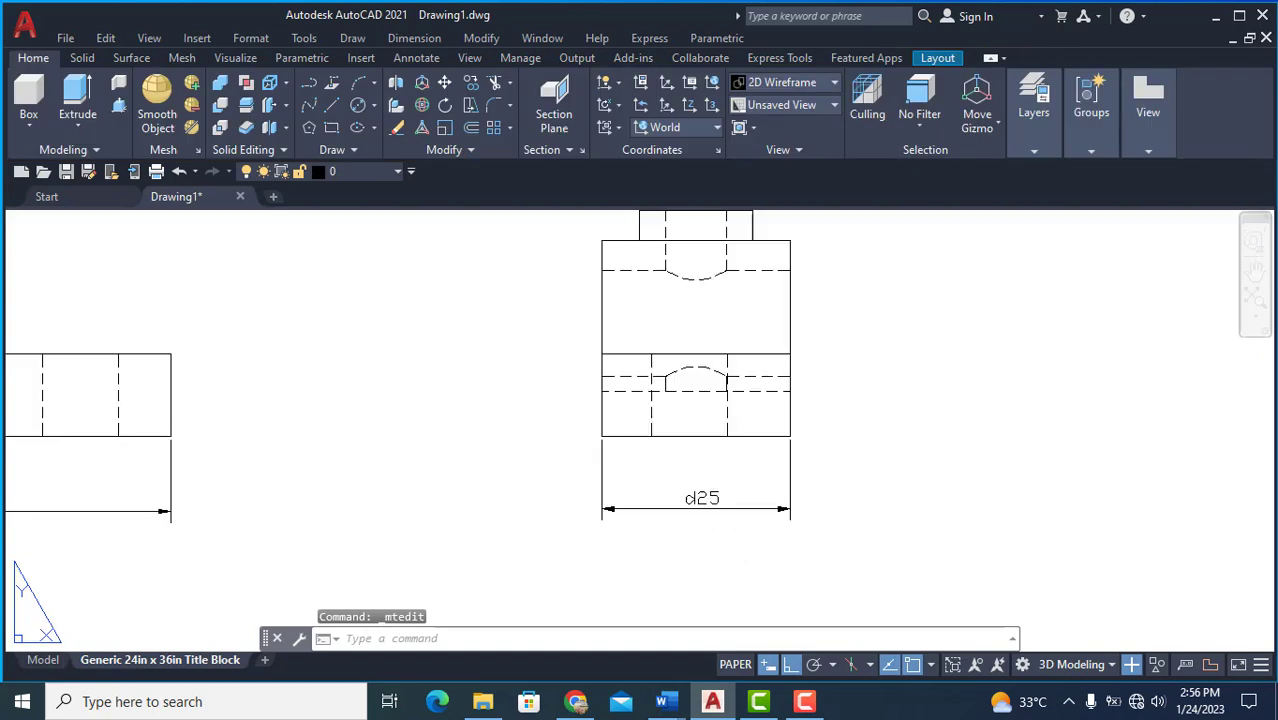
scroll(586, 486, "down", 2)
scroll(593, 450, "down", 2)
middle_click_drag(593, 450, 593, 410)
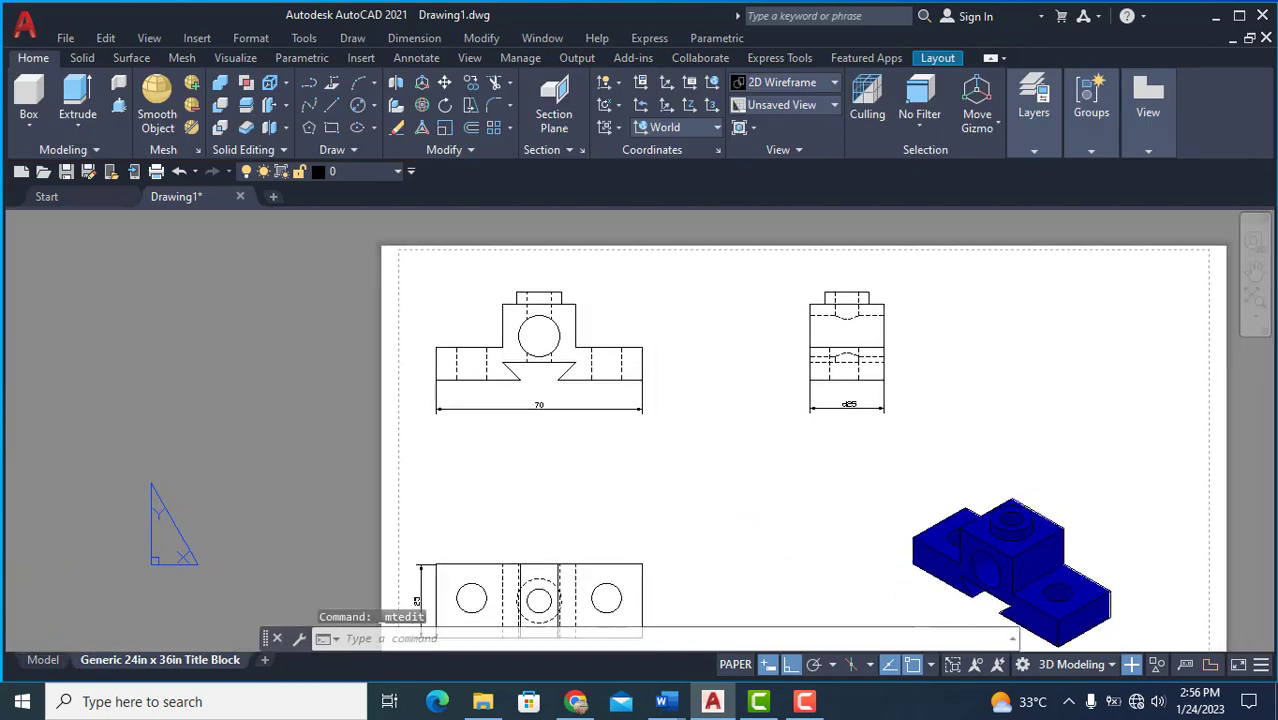
Step: Explode the 70 dimension under the front view, cancelling the stray selection window
left_click(593, 410)
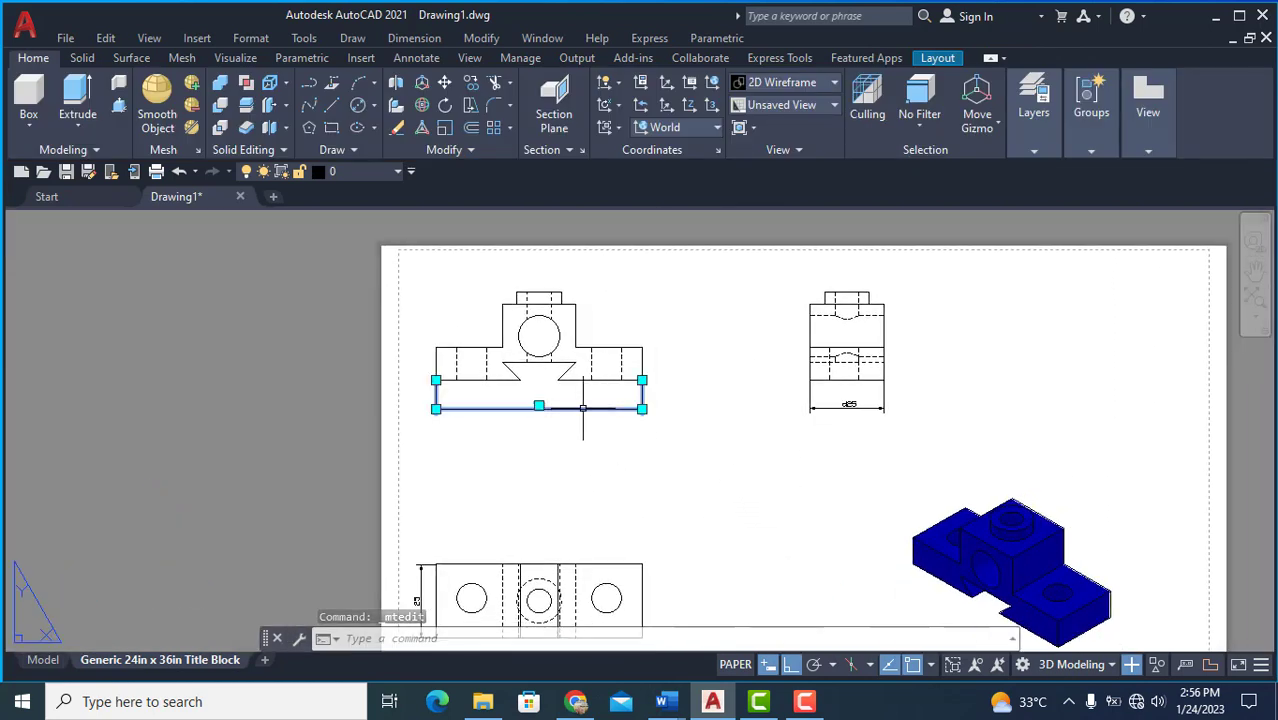
left_click(469, 149)
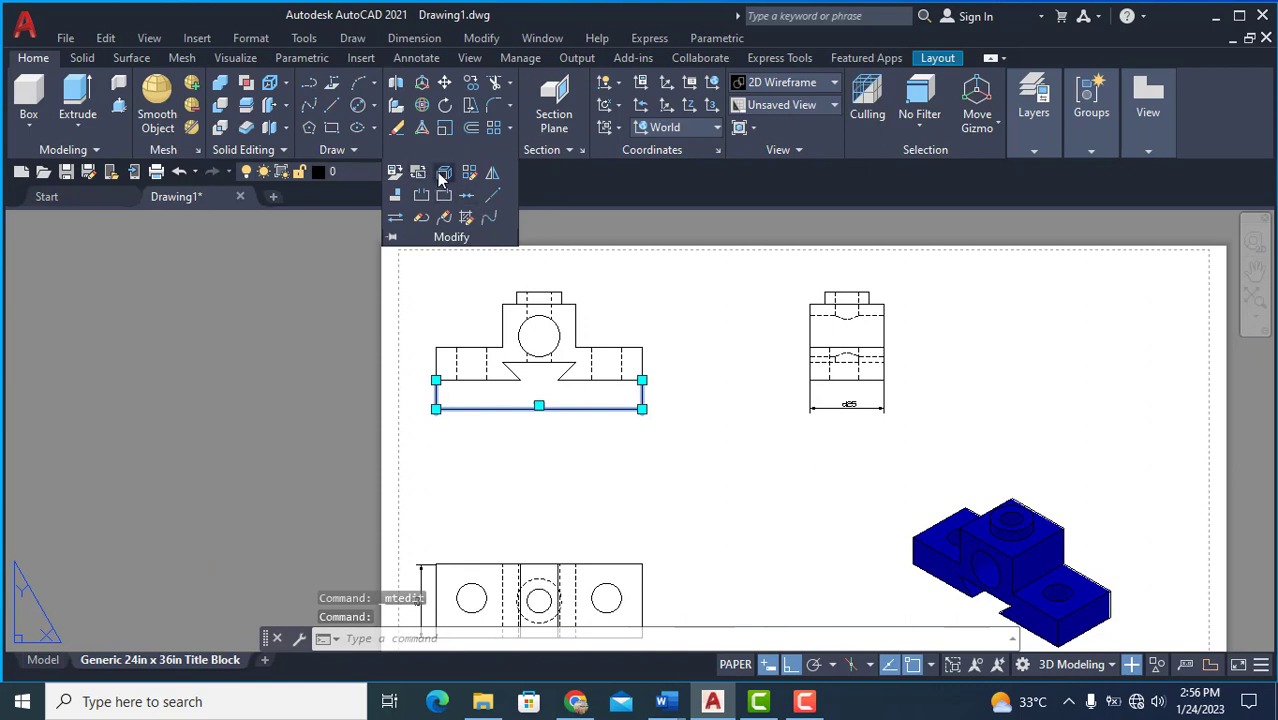
left_click(445, 176)
scroll(568, 403, "up", 2)
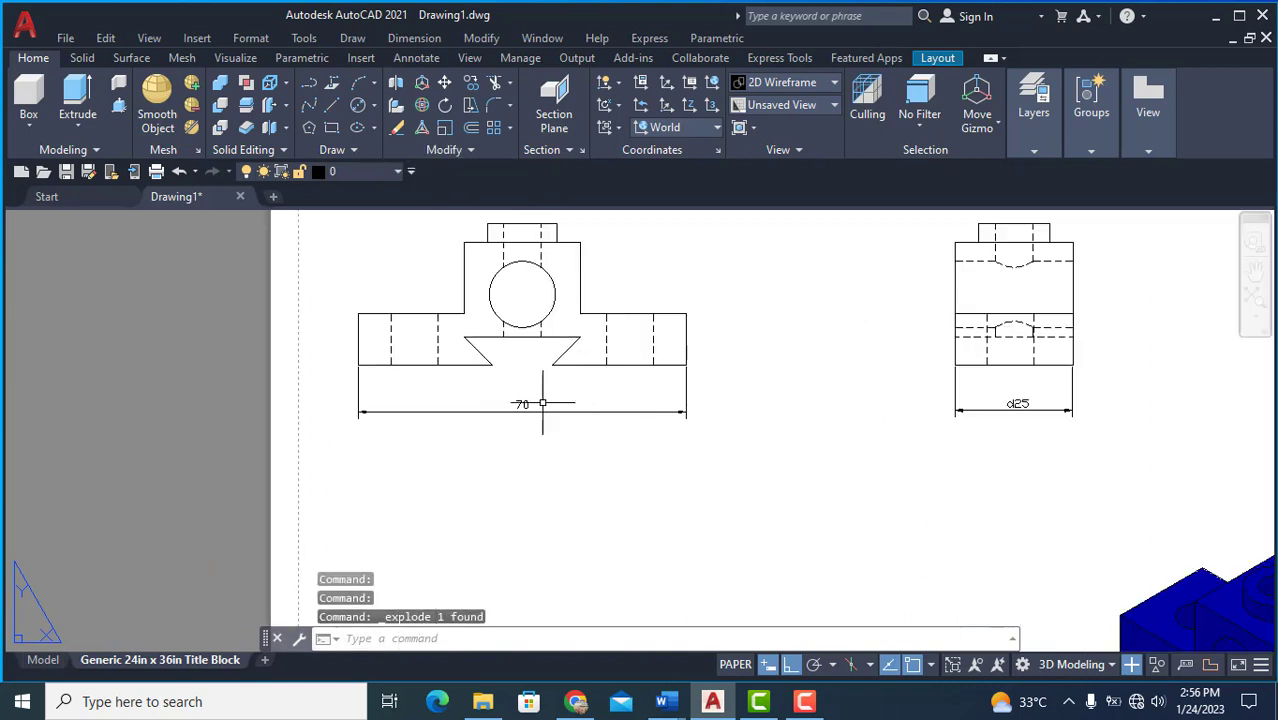
left_click(514, 401)
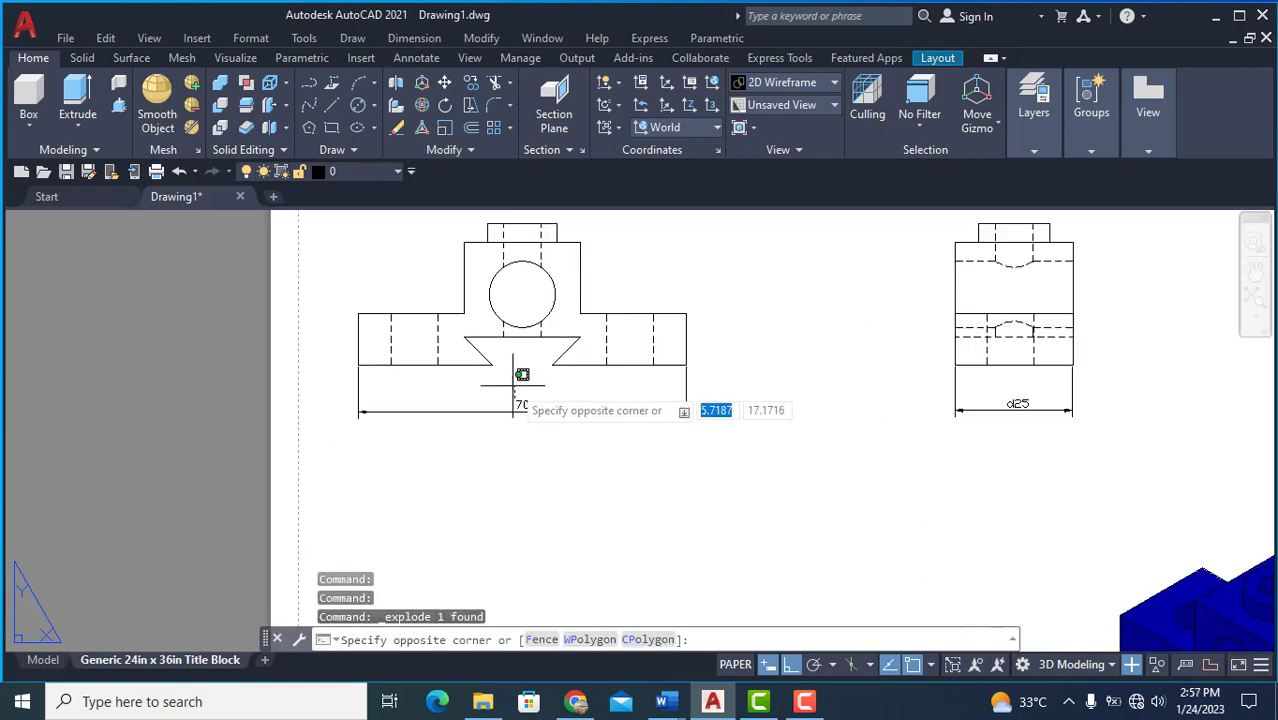
key("Escape")
scroll(742, 479, "down", 3)
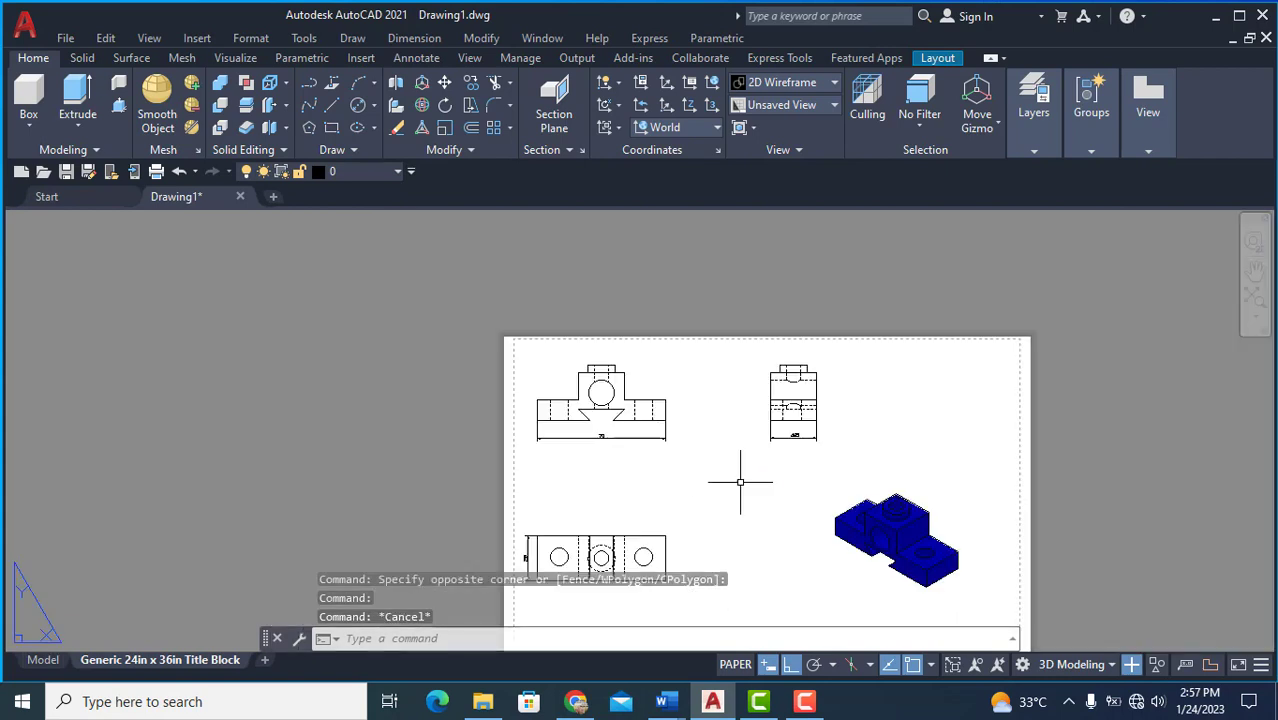
scroll(580, 403, "down", 2)
scroll(580, 403, "up", 2)
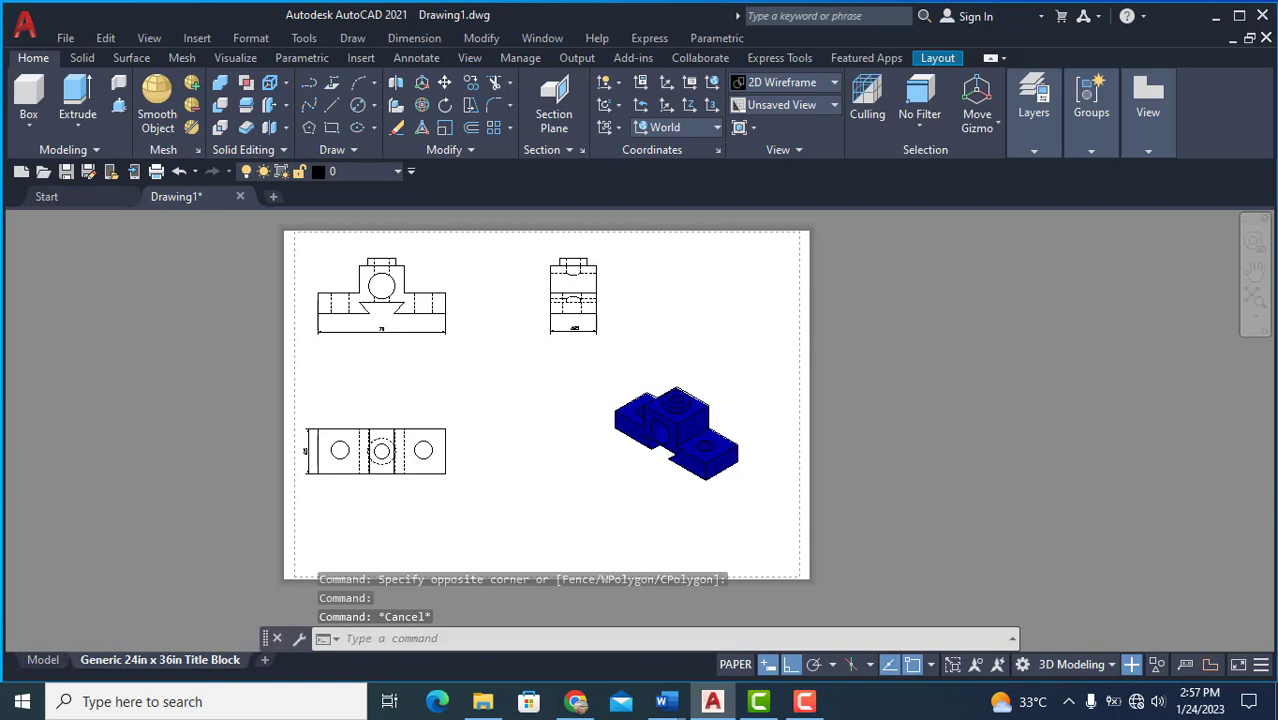
scroll(565, 362, "up", 2)
left_click(565, 362)
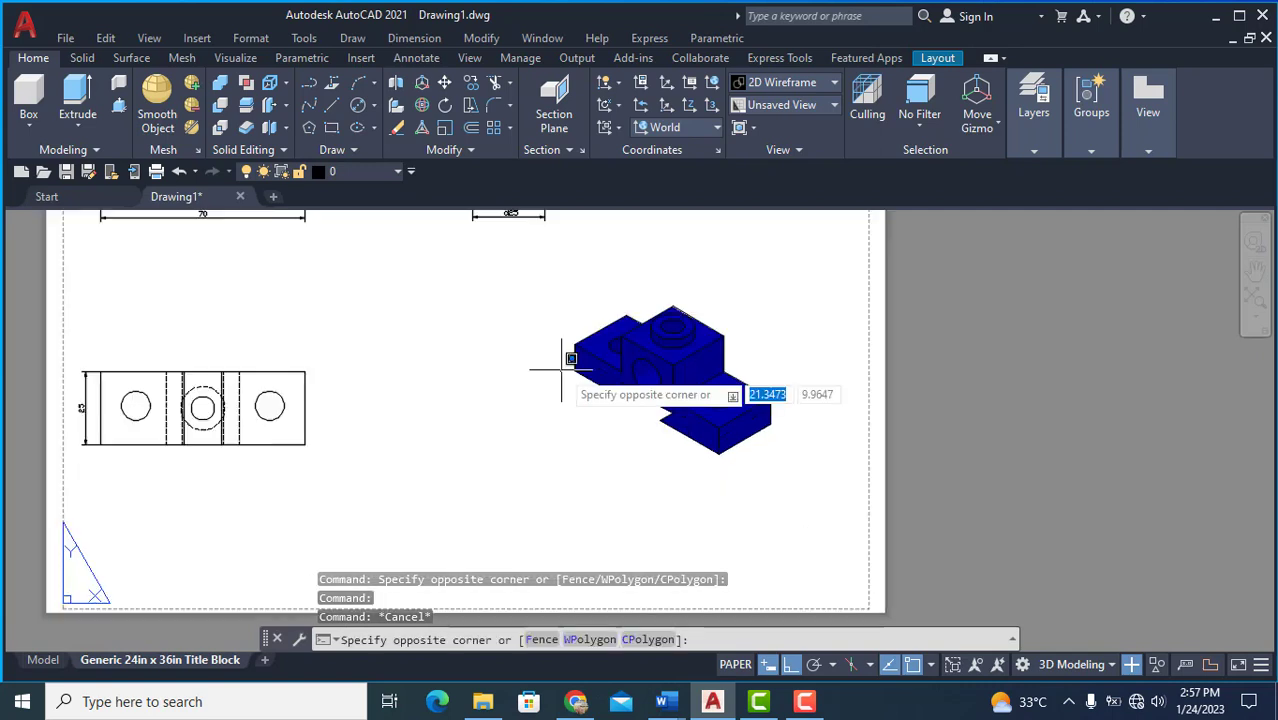
scroll(565, 362, "down", 2)
scroll(568, 360, "down", 2)
scroll(566, 362, "up", 3)
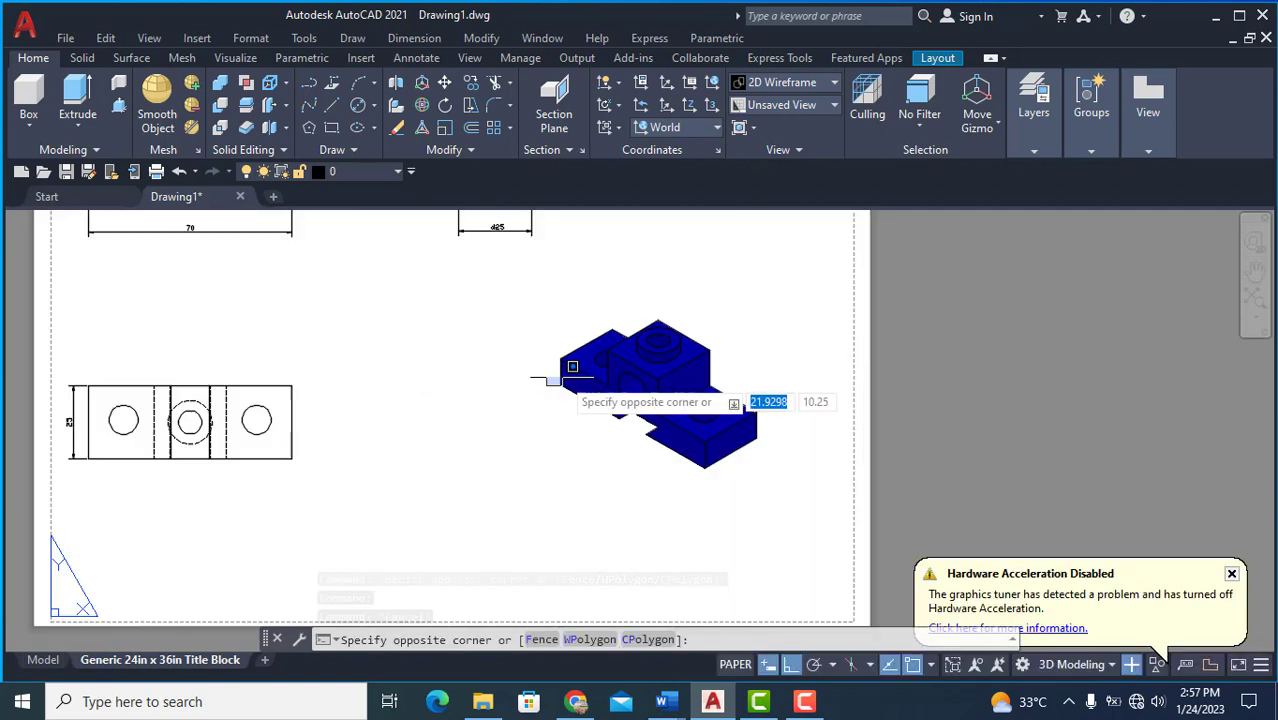
scroll(613, 387, "down", 3)
scroll(613, 387, "up", 2)
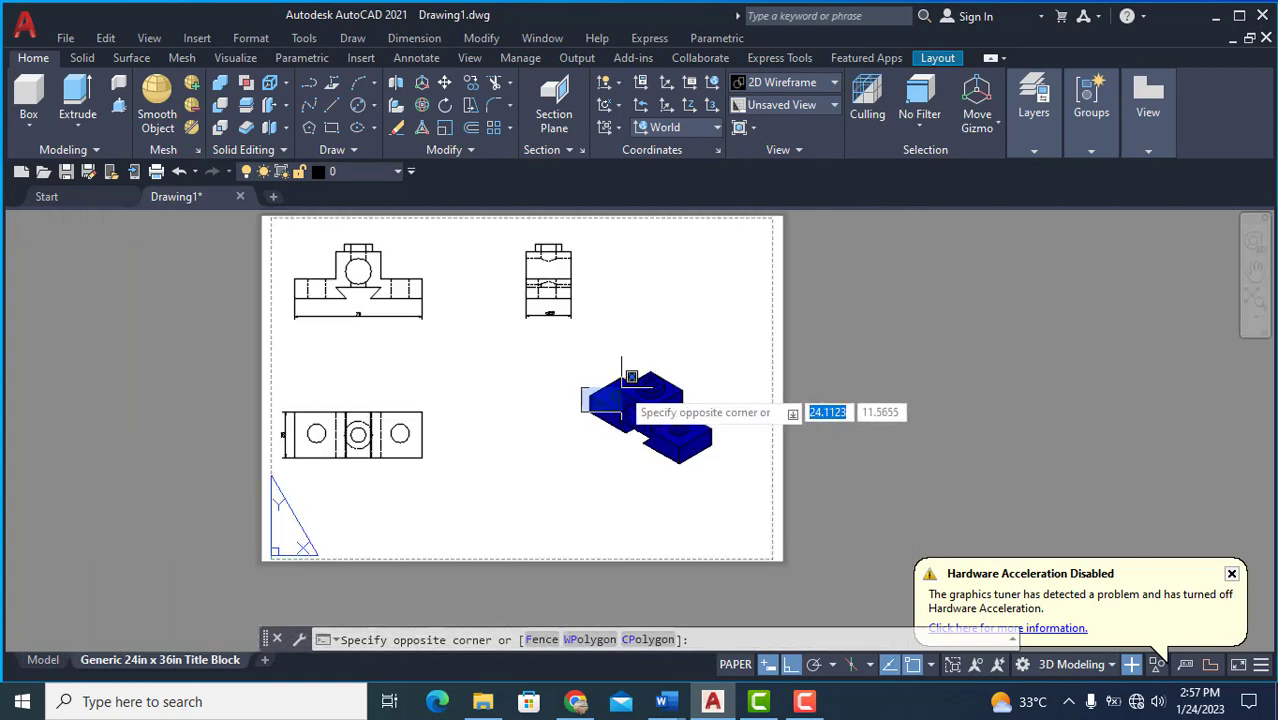
key("Escape")
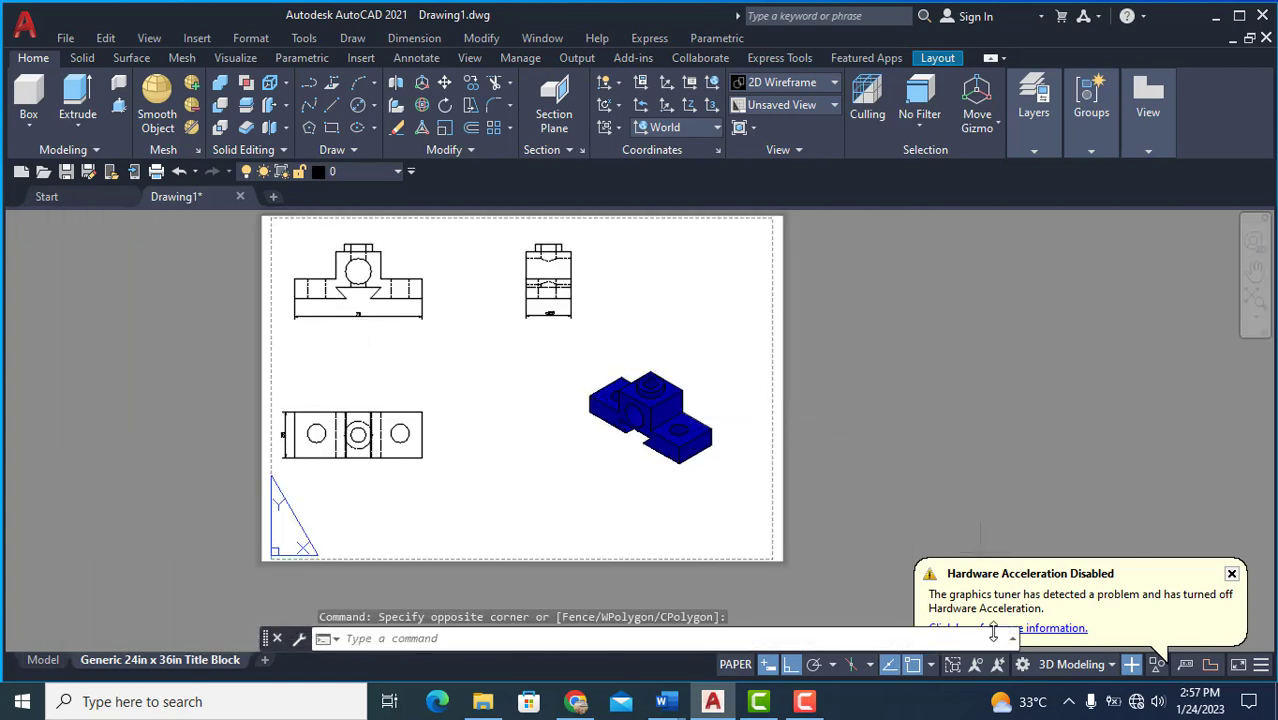
left_click(664, 465)
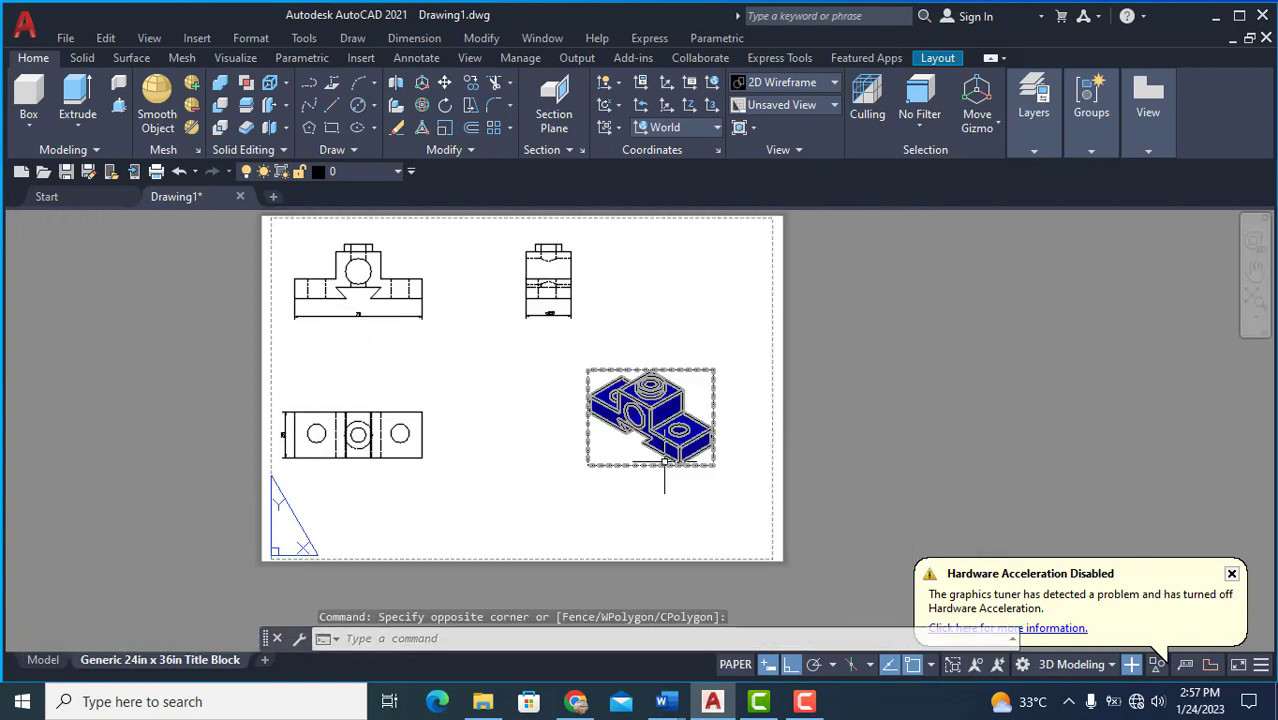
left_click(1233, 575)
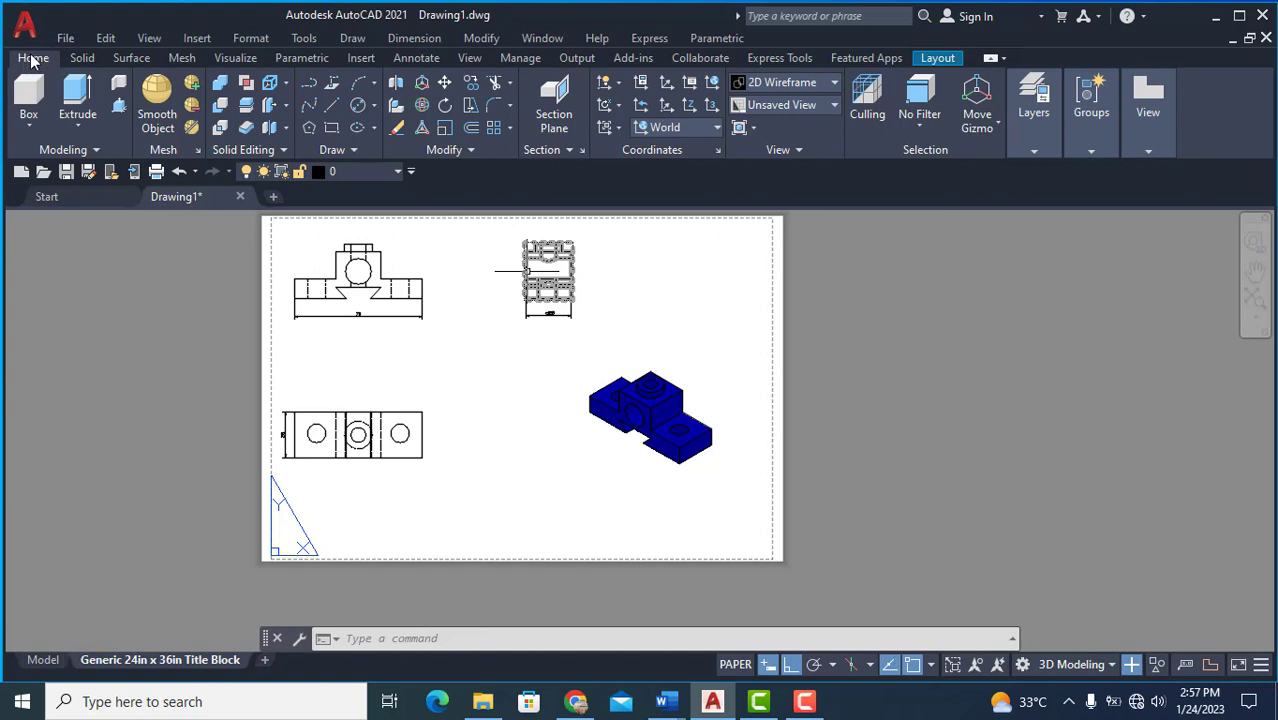
Step: In the Plot dialog, choose DWG To PDF.pc3 as the printer/plotter
left_click(65, 38)
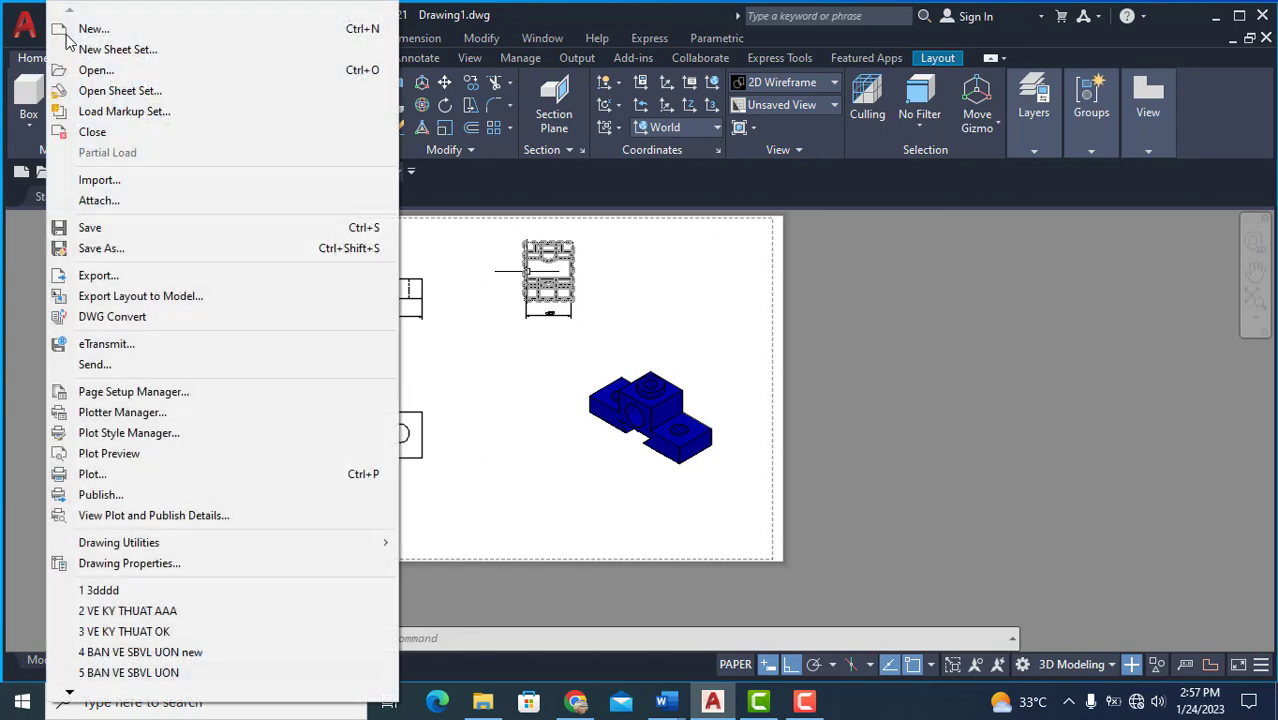
left_click(92, 474)
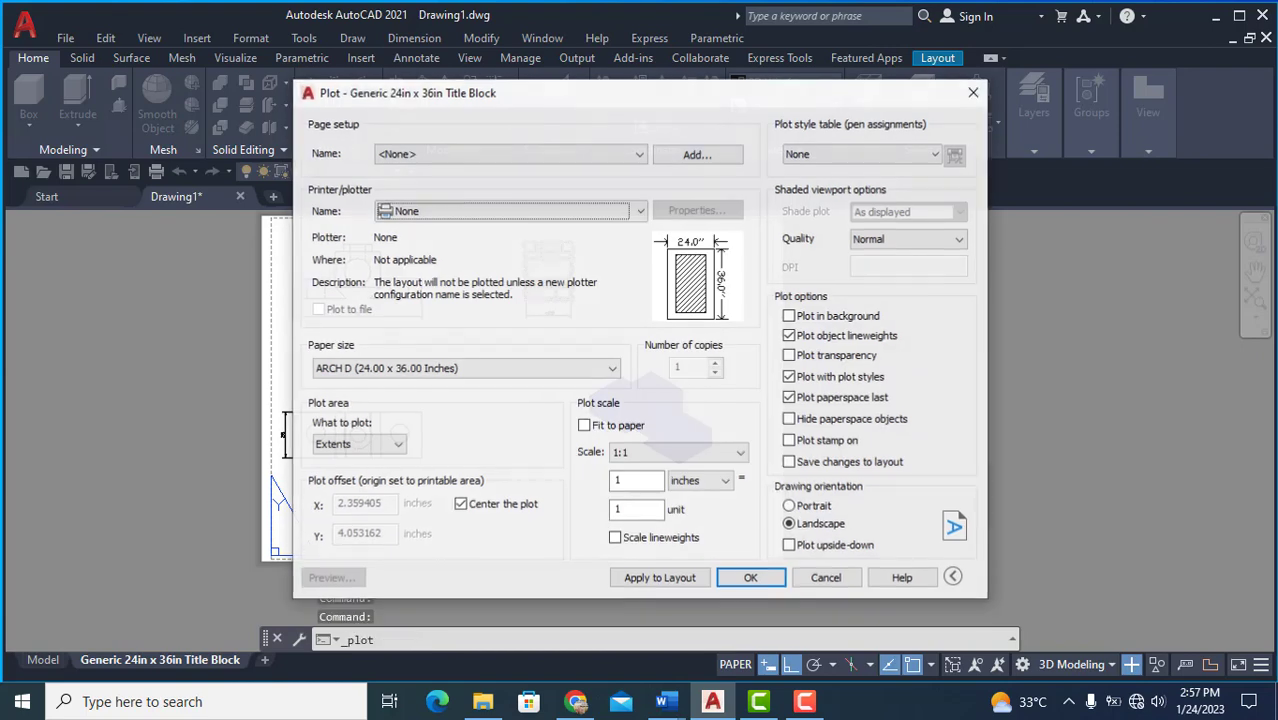
left_click(490, 211)
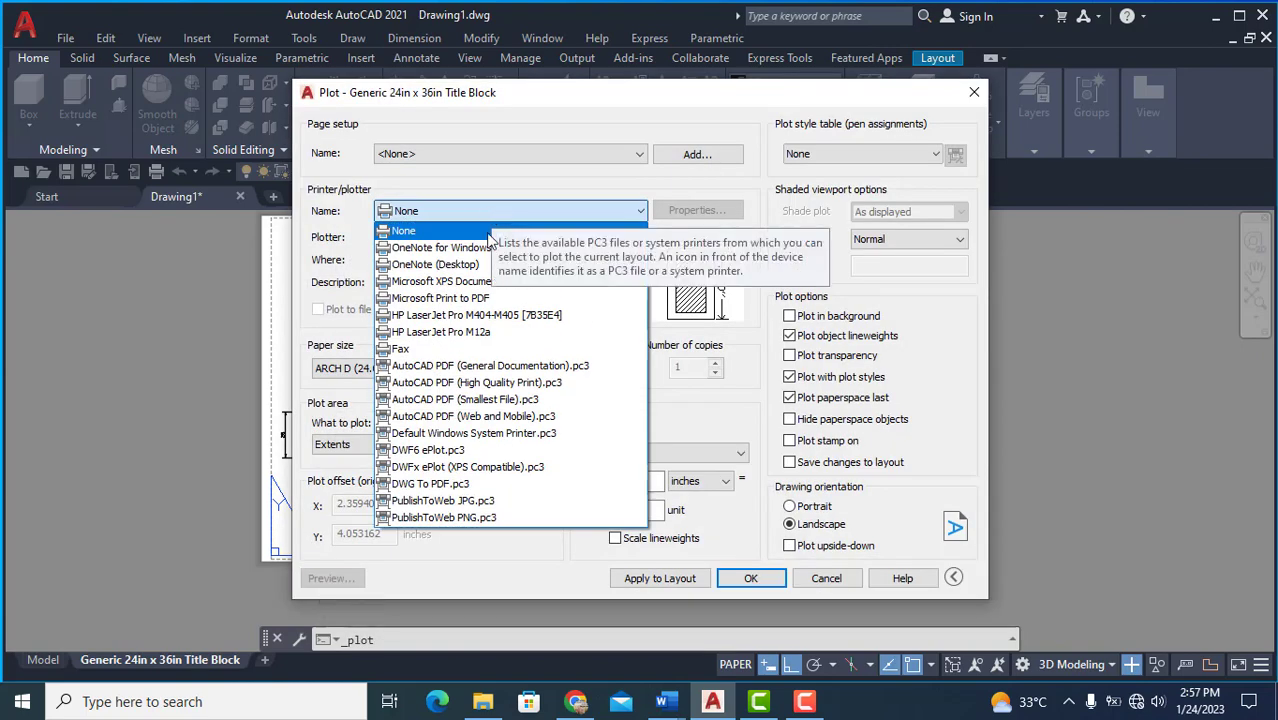
left_click(441, 492)
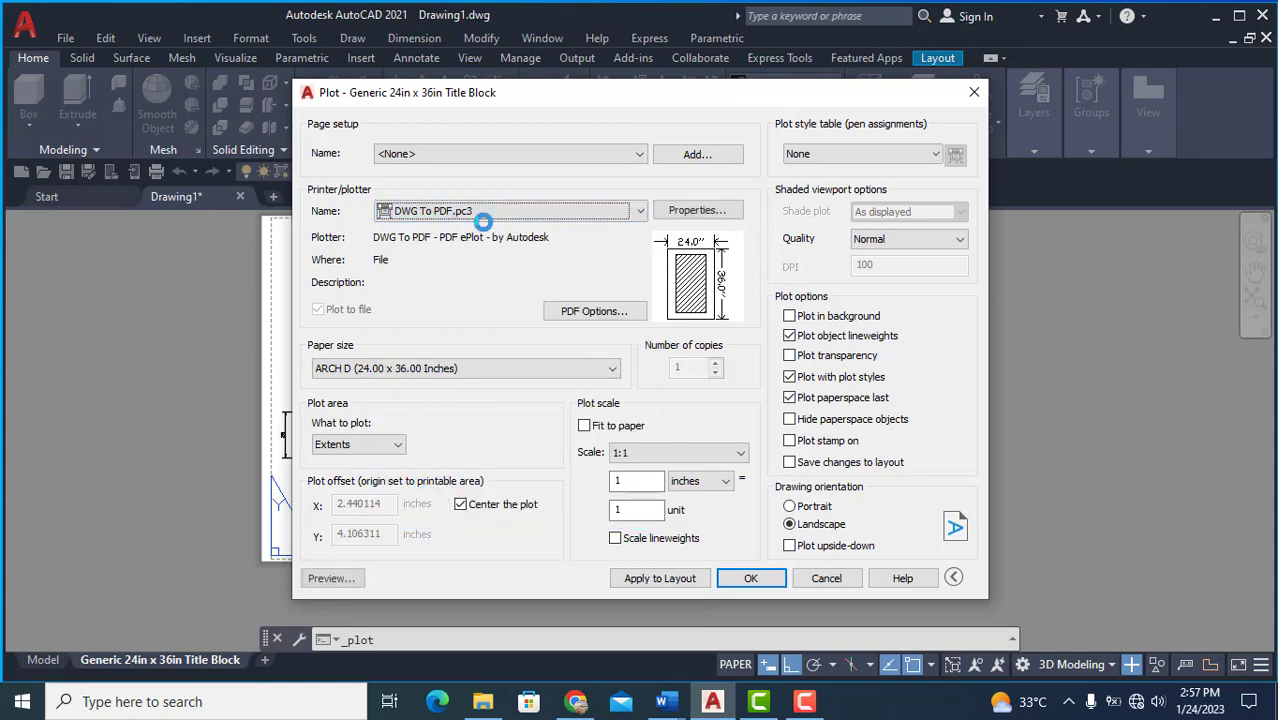
Step: Set the paper size to ISO A4 (297.00 x 210.00 MM)
left_click(414, 371)
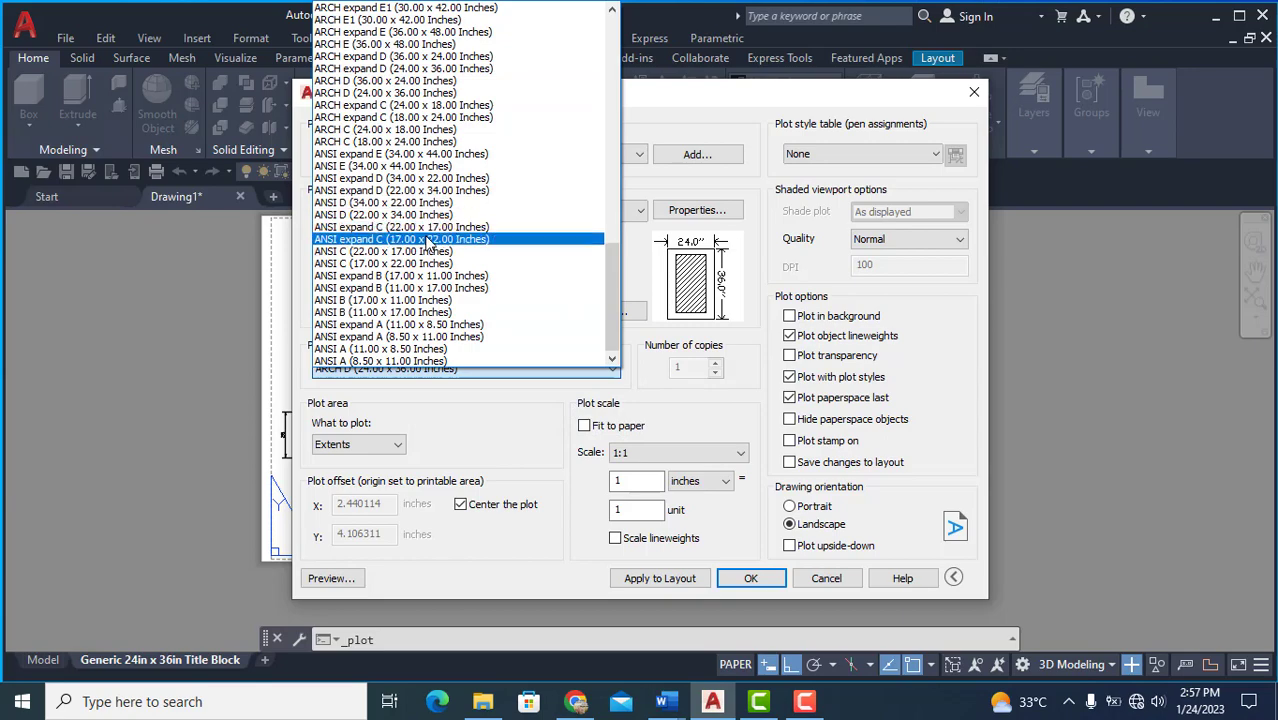
scroll(410, 250, "up", 2)
scroll(413, 250, "down", 2)
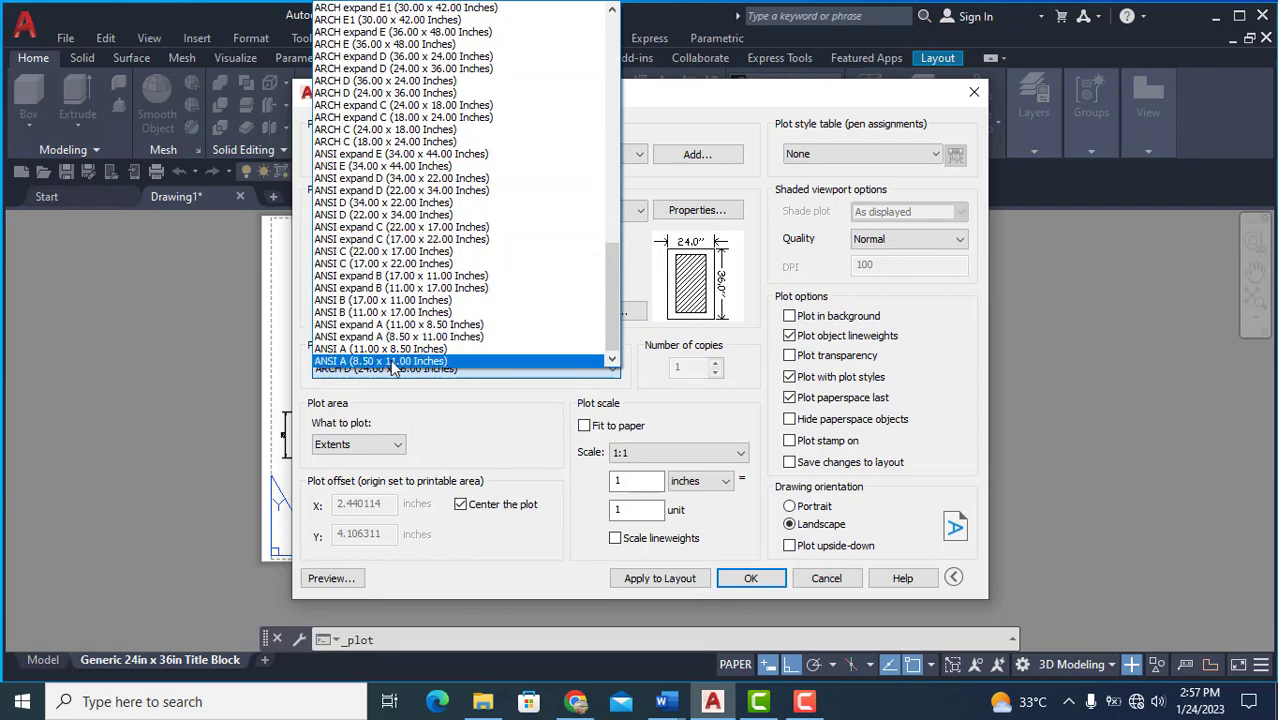
scroll(400, 345, "up", 2)
scroll(400, 330, "up", 2)
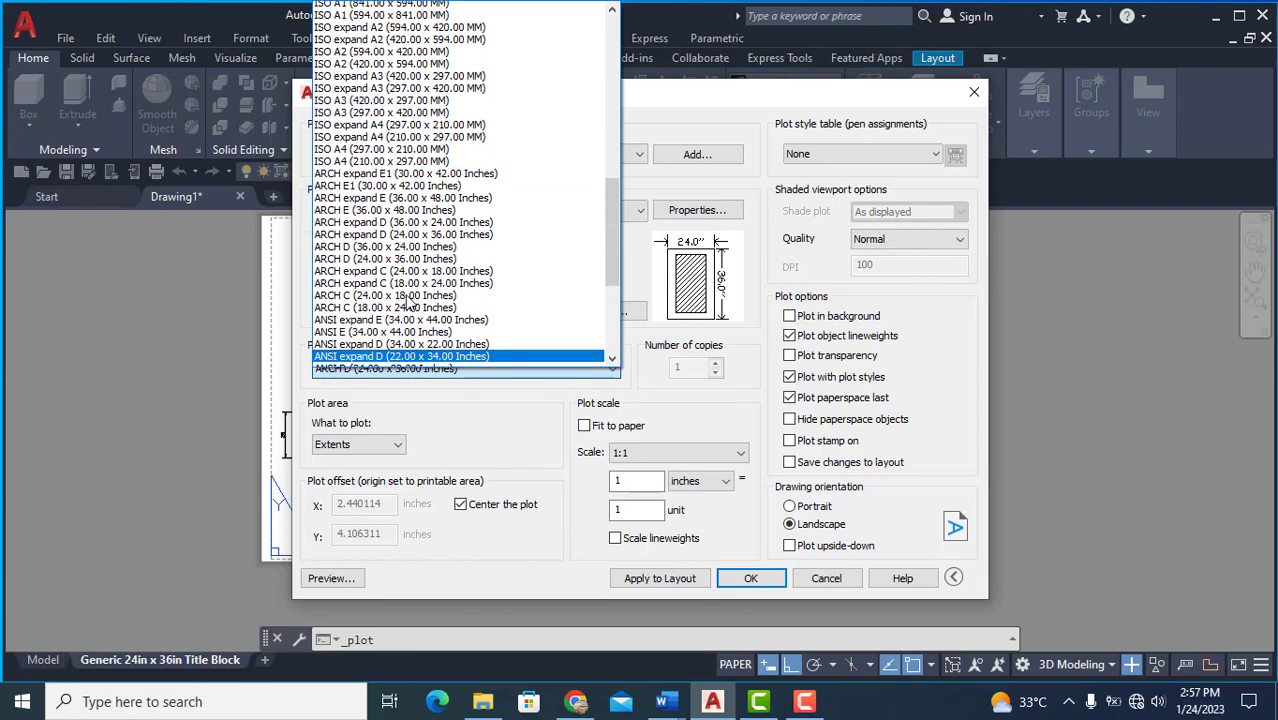
scroll(400, 290, "up", 2)
left_click(408, 203)
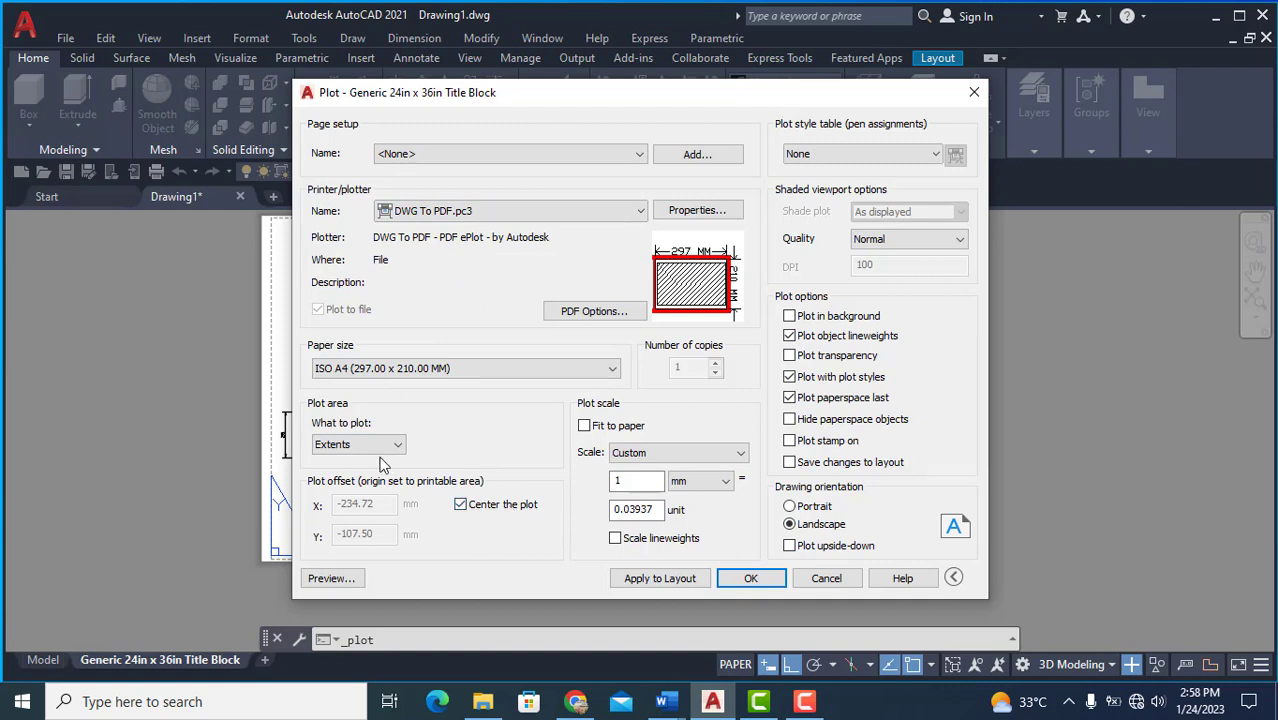
Step: Use the monochrome.ctb plot style and Draft shaded viewport quality
left_click(897, 160)
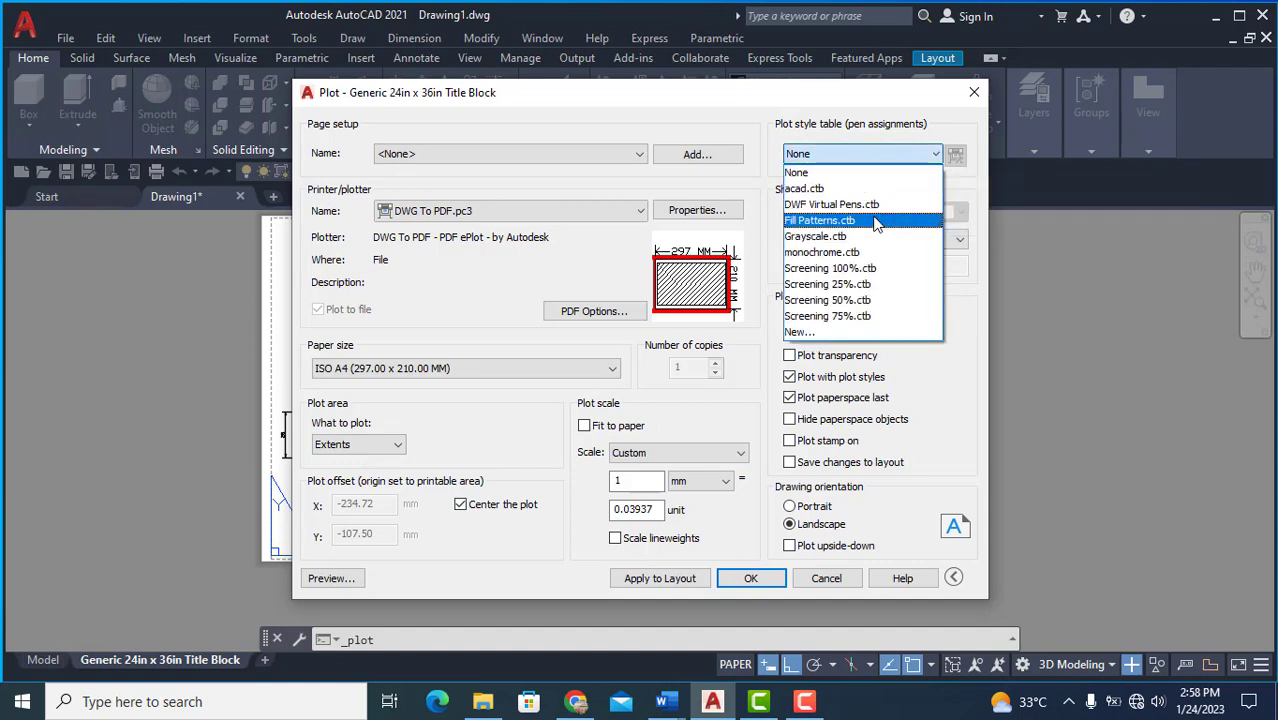
left_click(855, 254)
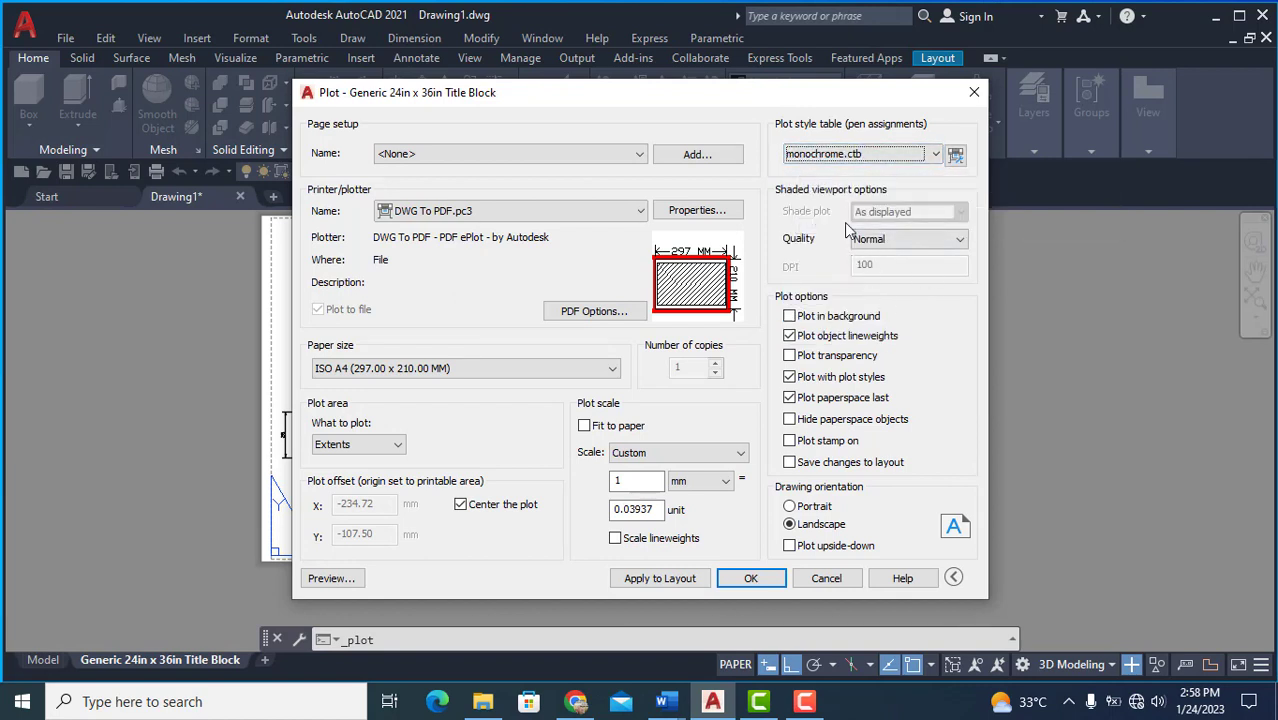
left_click(894, 245)
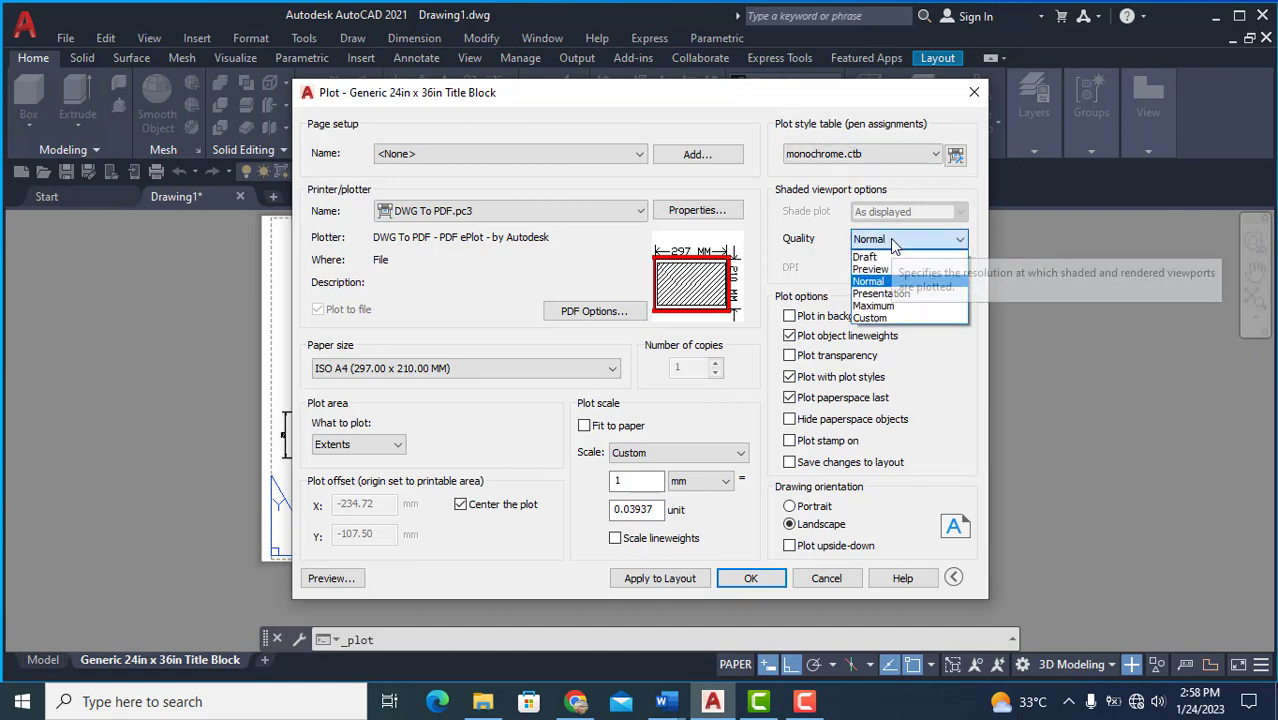
left_click(866, 258)
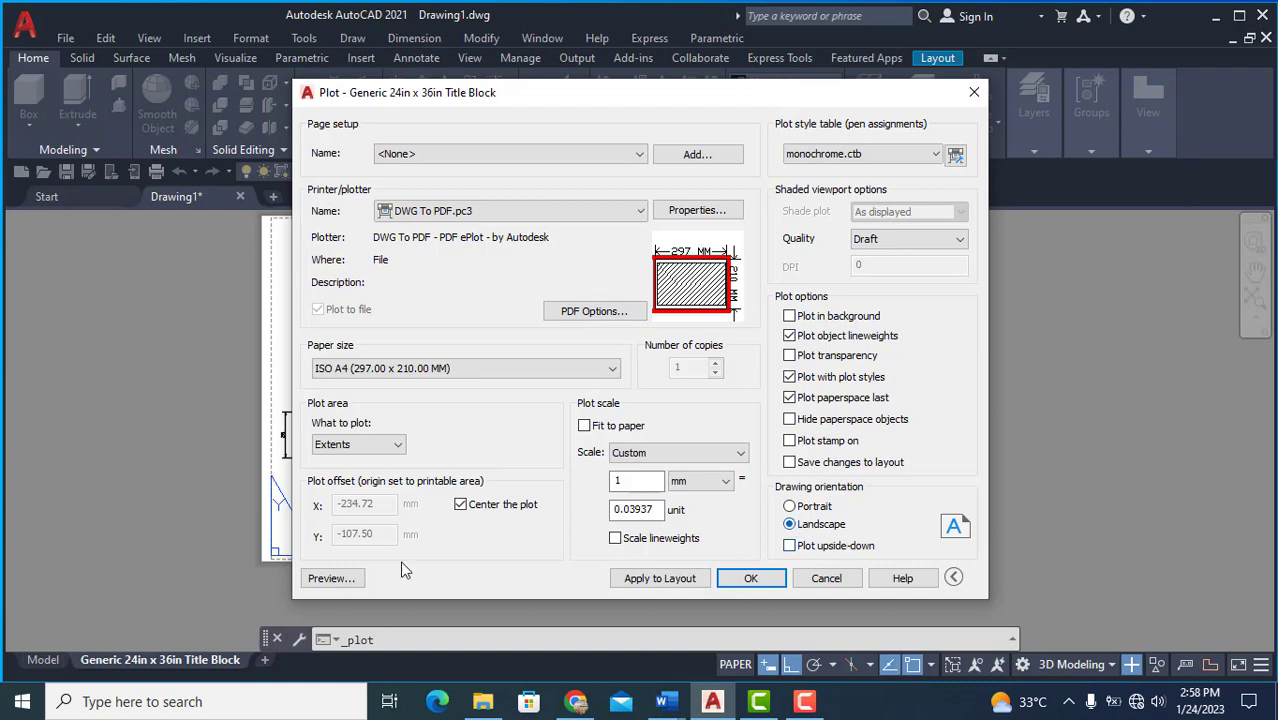
Step: Keep the orientation at Landscape and preview the plotted sheet
left_click(790, 507)
left_click(790, 526)
left_click(790, 507)
left_click(790, 524)
left_click(330, 578)
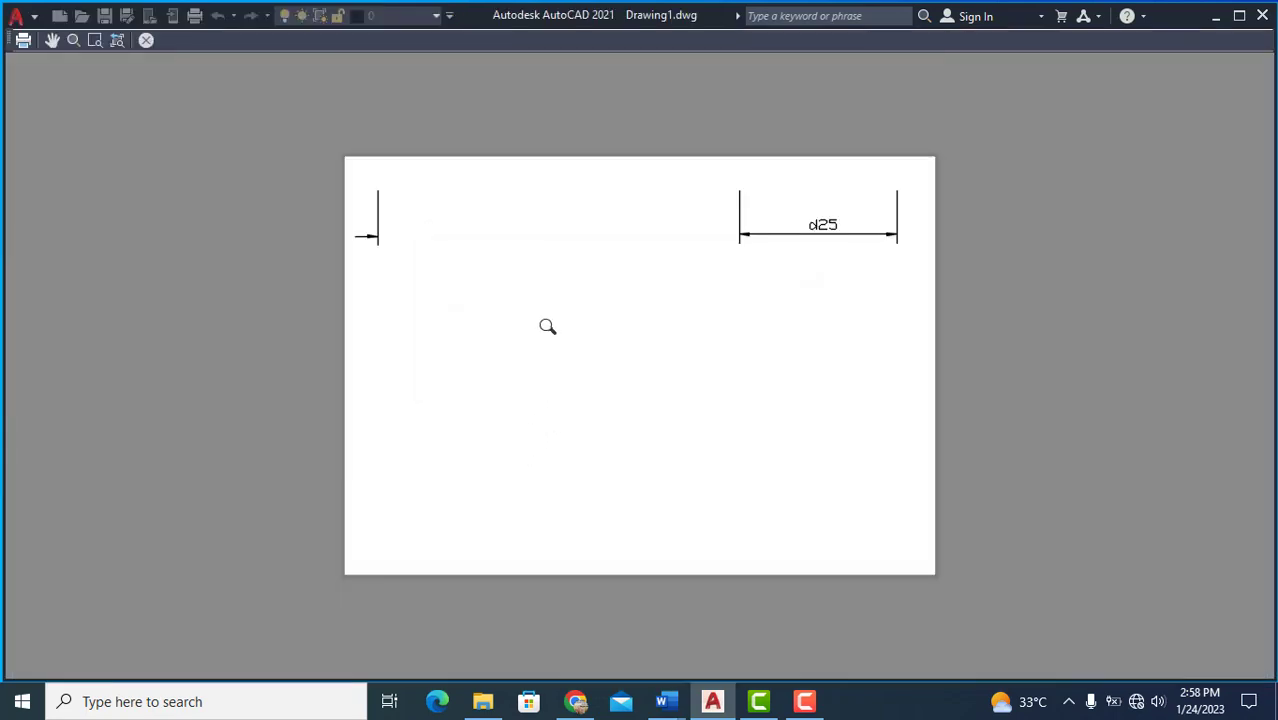
Step: Exit the preview, then preview the plot upside-down in Portrait orientation
right_click(541, 316)
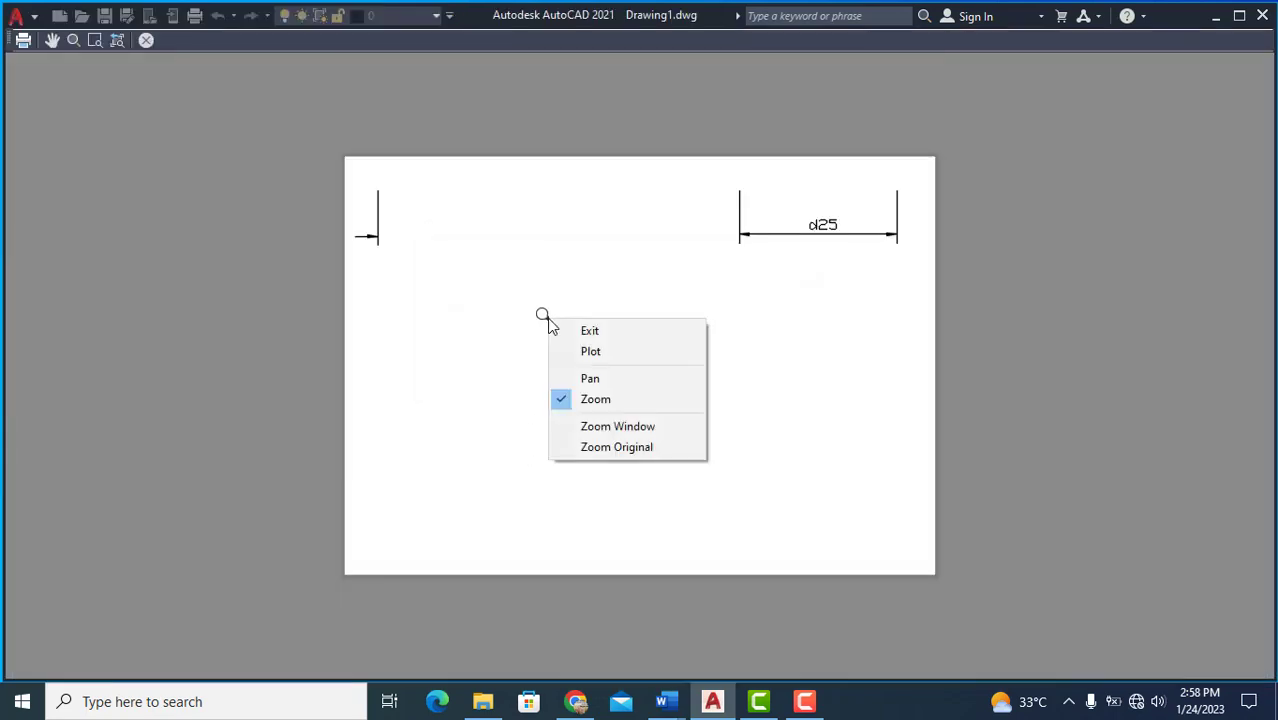
left_click(588, 330)
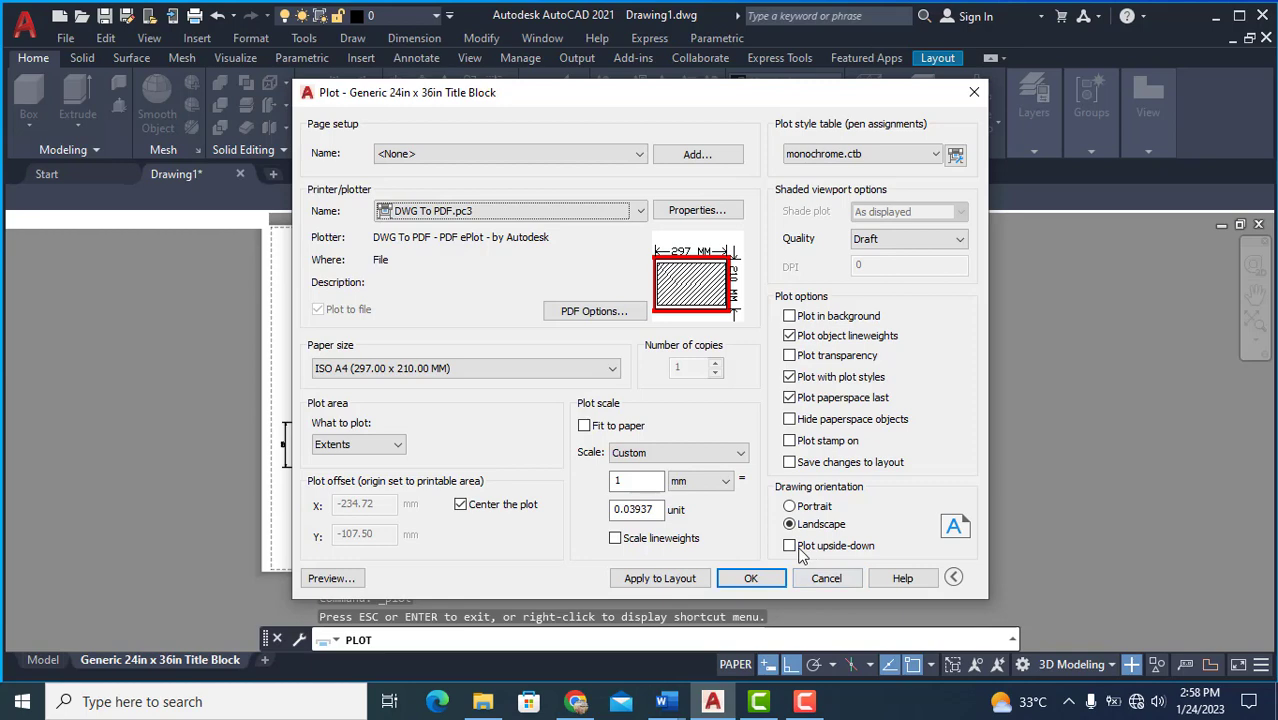
left_click(790, 548)
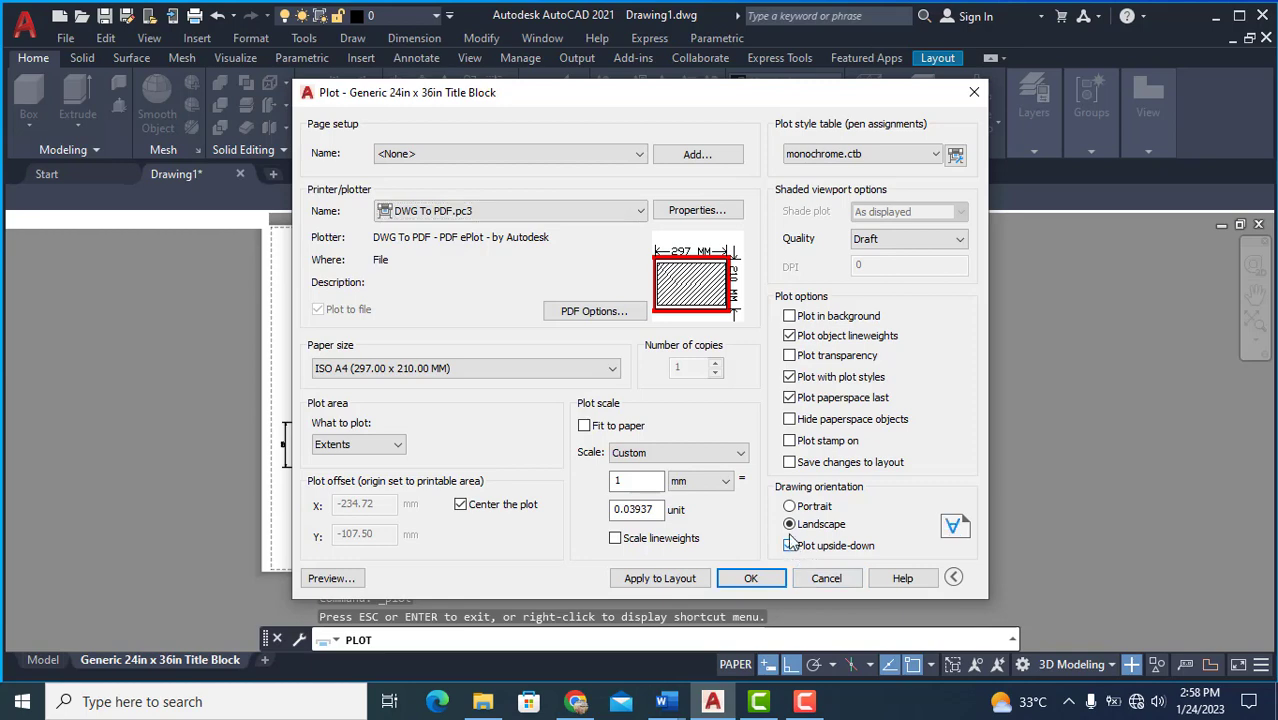
left_click(789, 506)
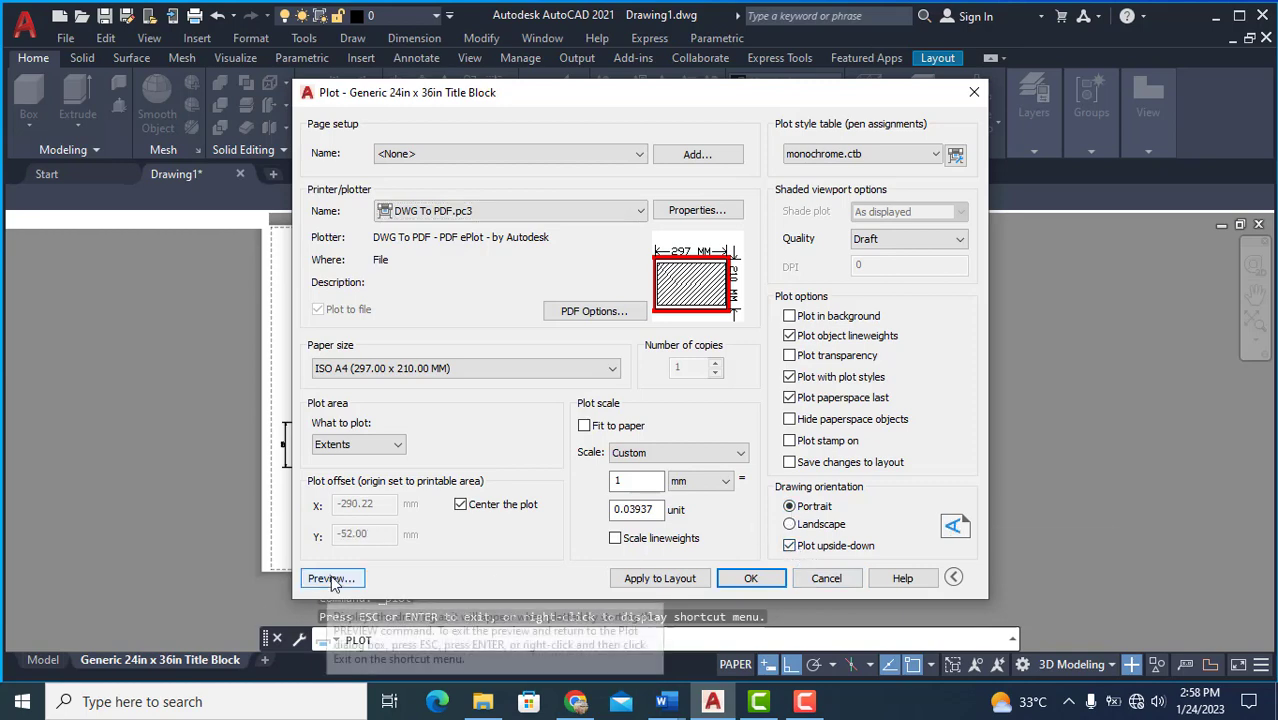
left_click(331, 579)
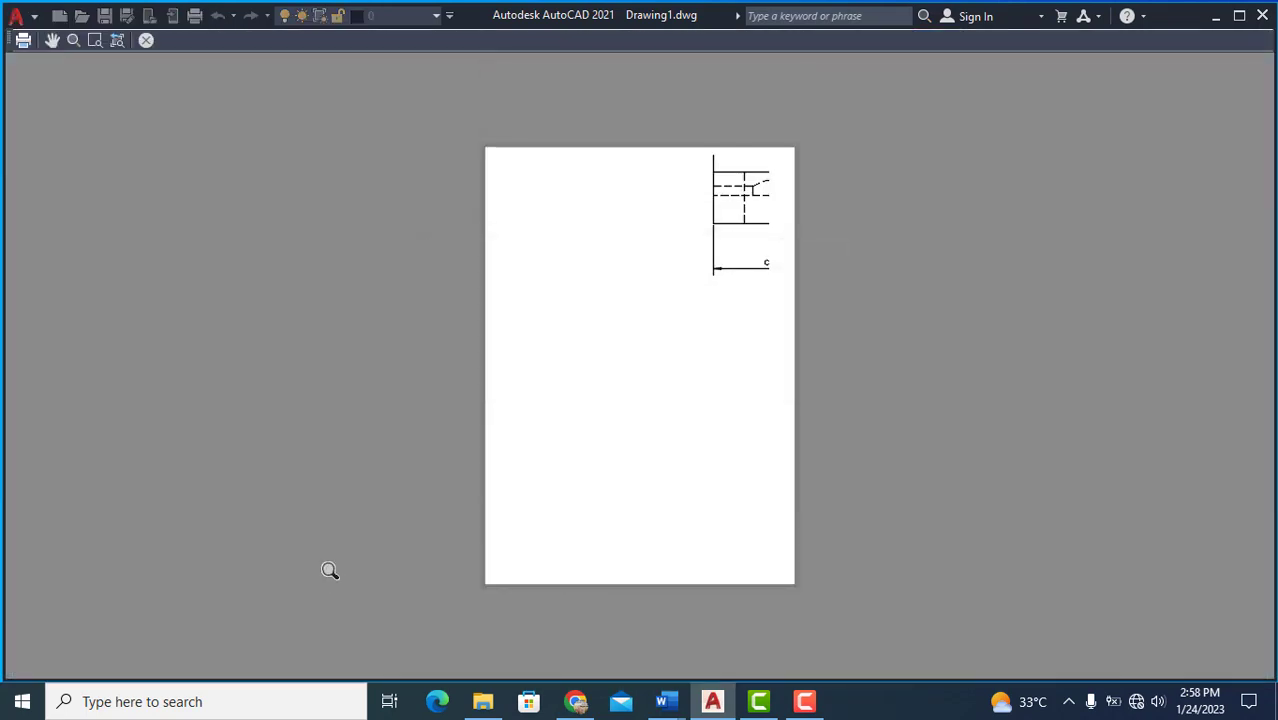
right_click(522, 420)
Step: Return to Landscape with Fit to paper on, and preview the full A4 sheet
left_click(578, 436)
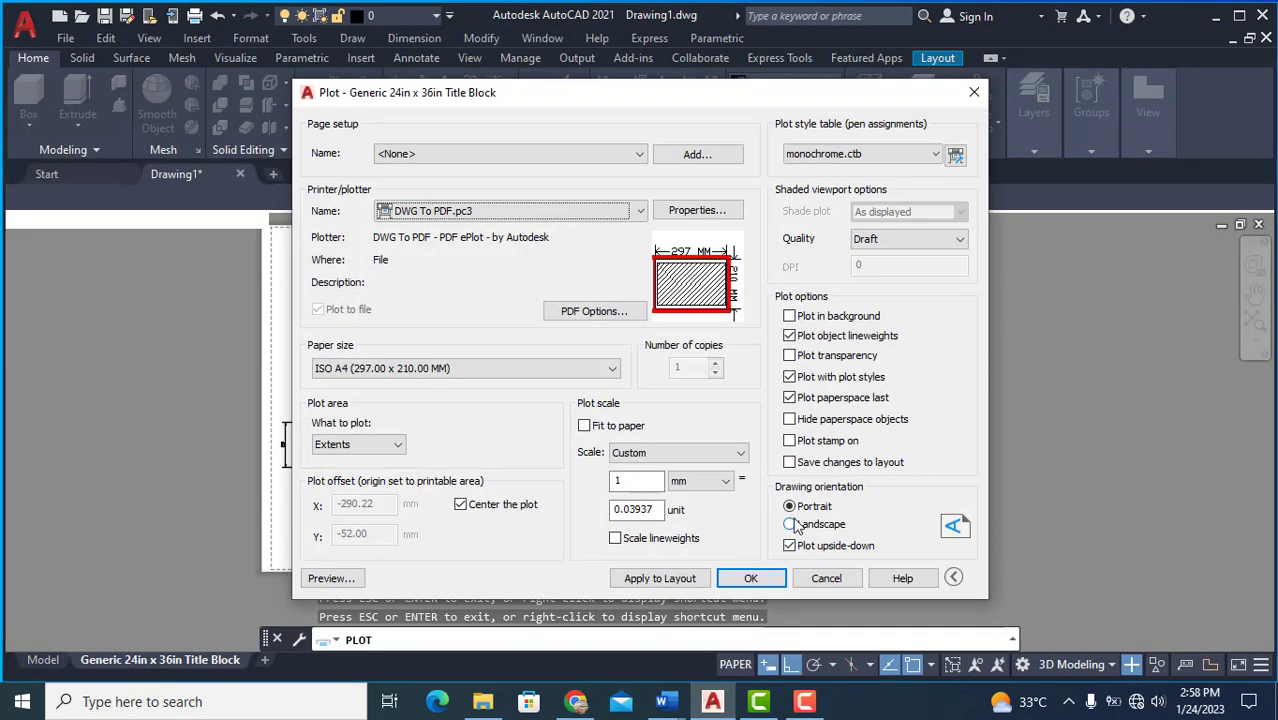
left_click(789, 524)
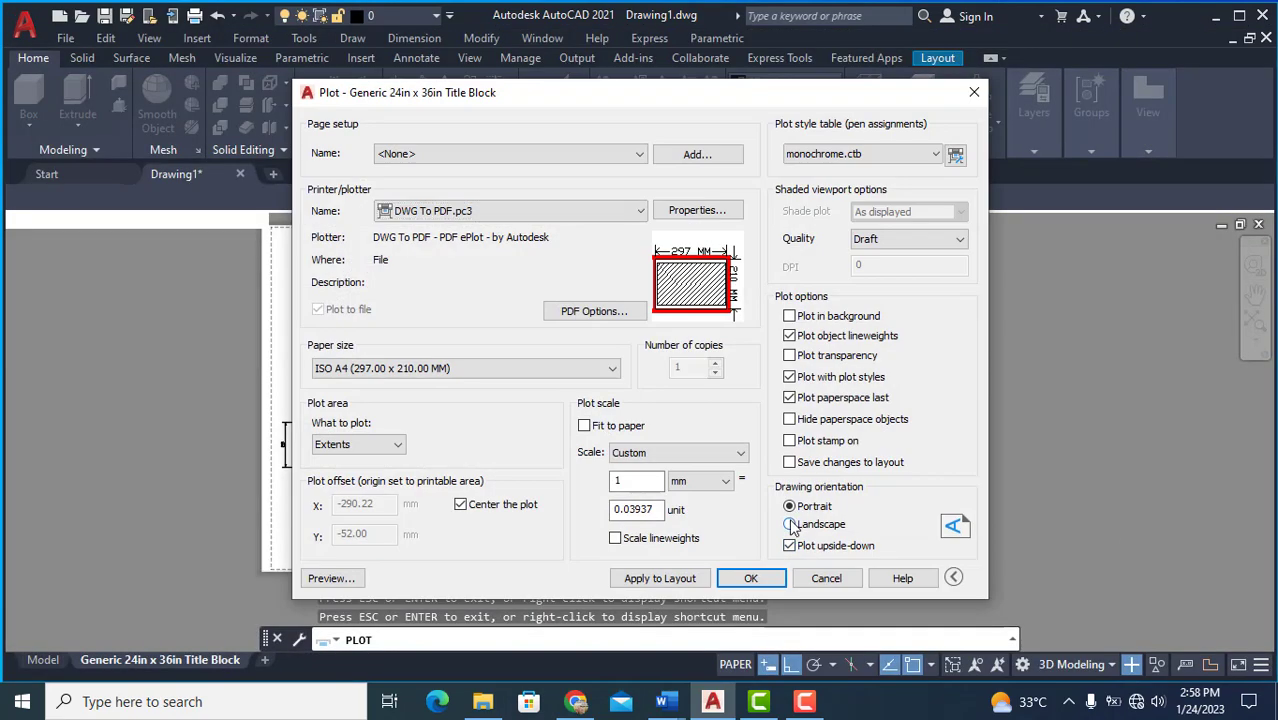
left_click(586, 430)
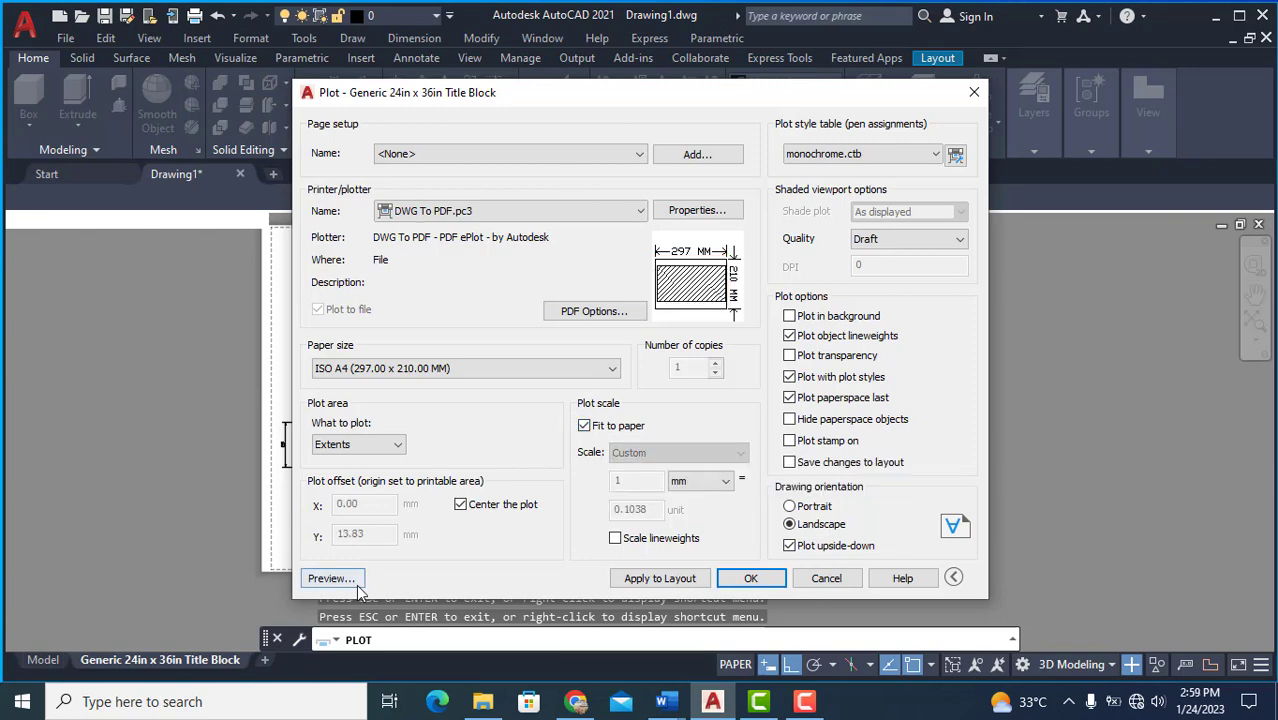
left_click(358, 584)
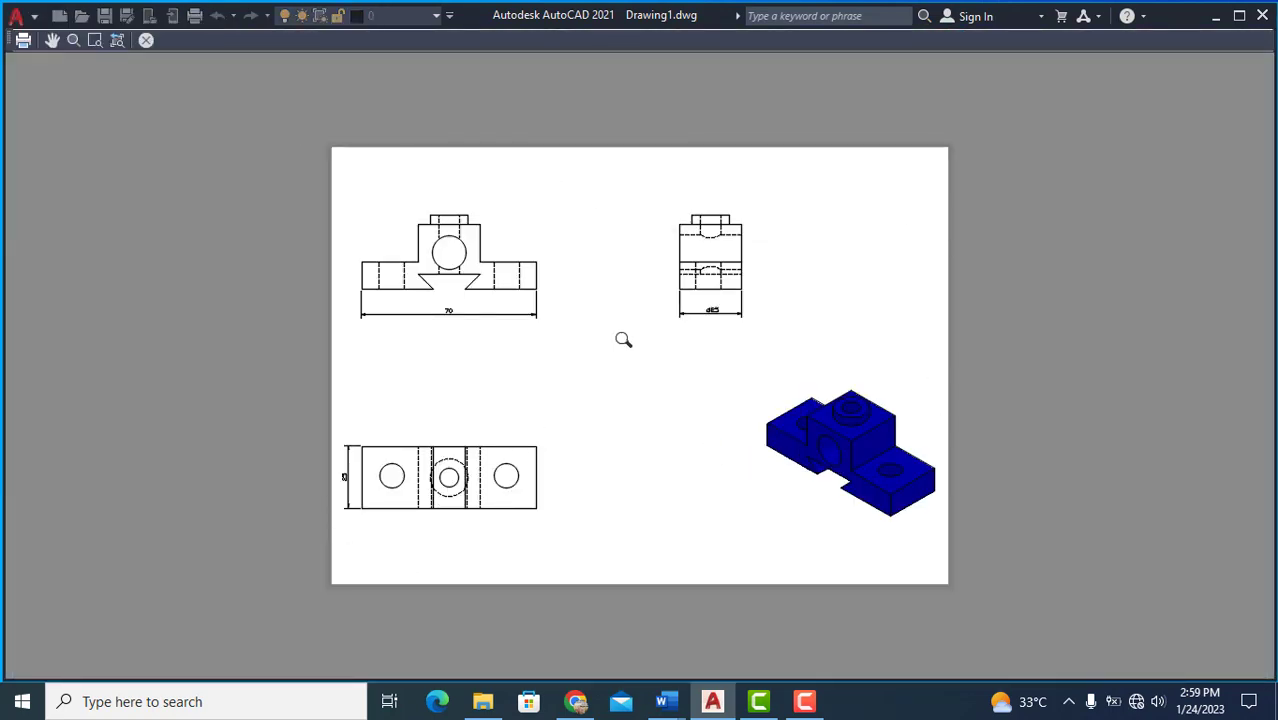
right_click(598, 268)
left_click(645, 280)
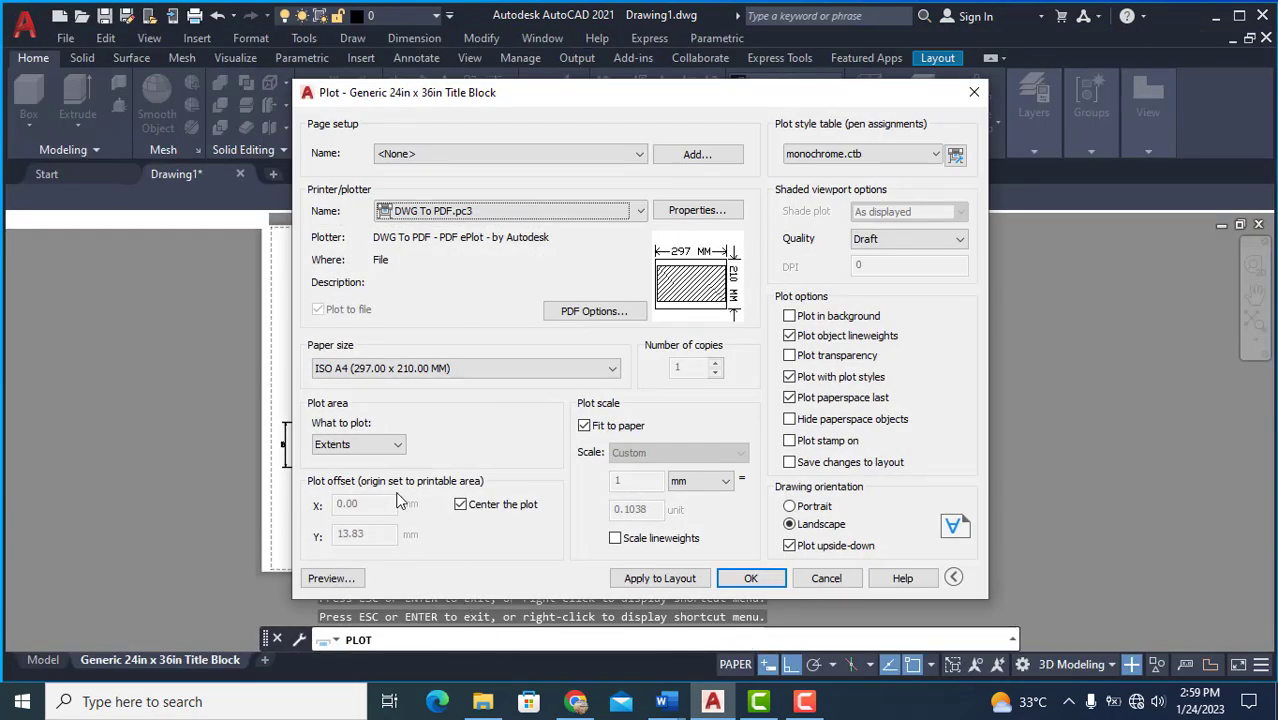
Step: Set the plot area to a Window from the sheet's top-left to bottom-right corner
left_click(371, 446)
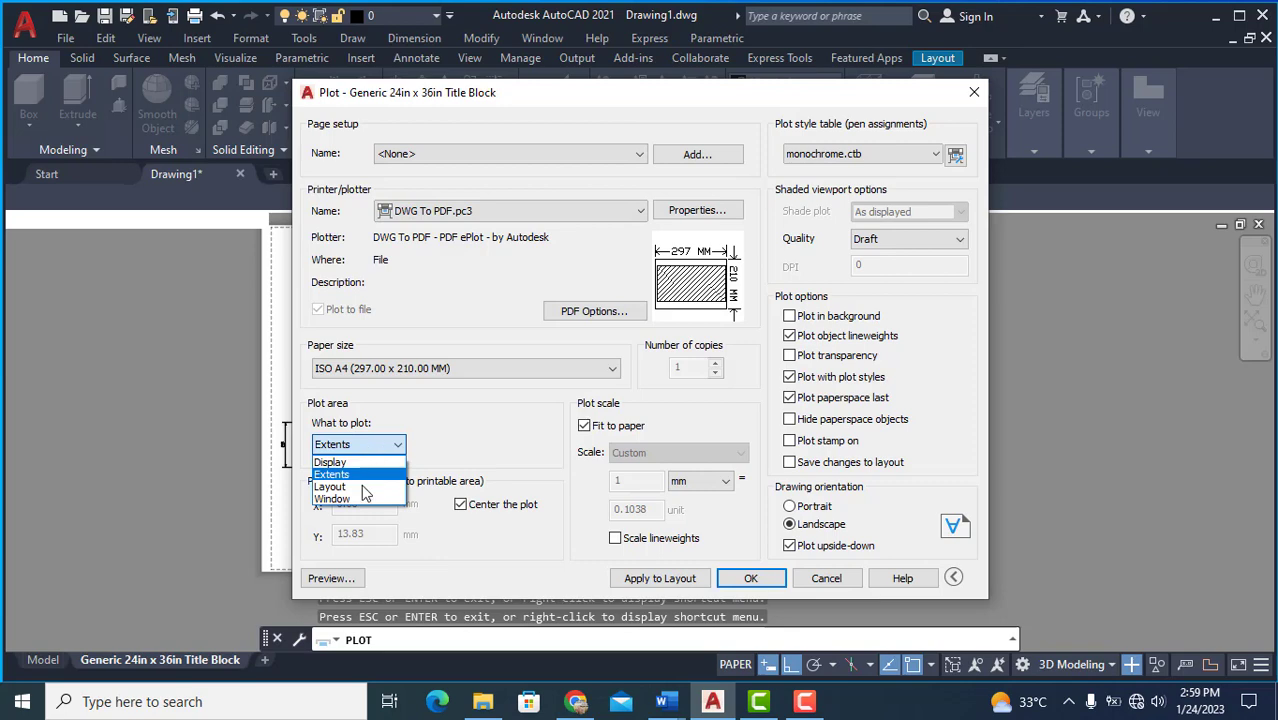
left_click(340, 499)
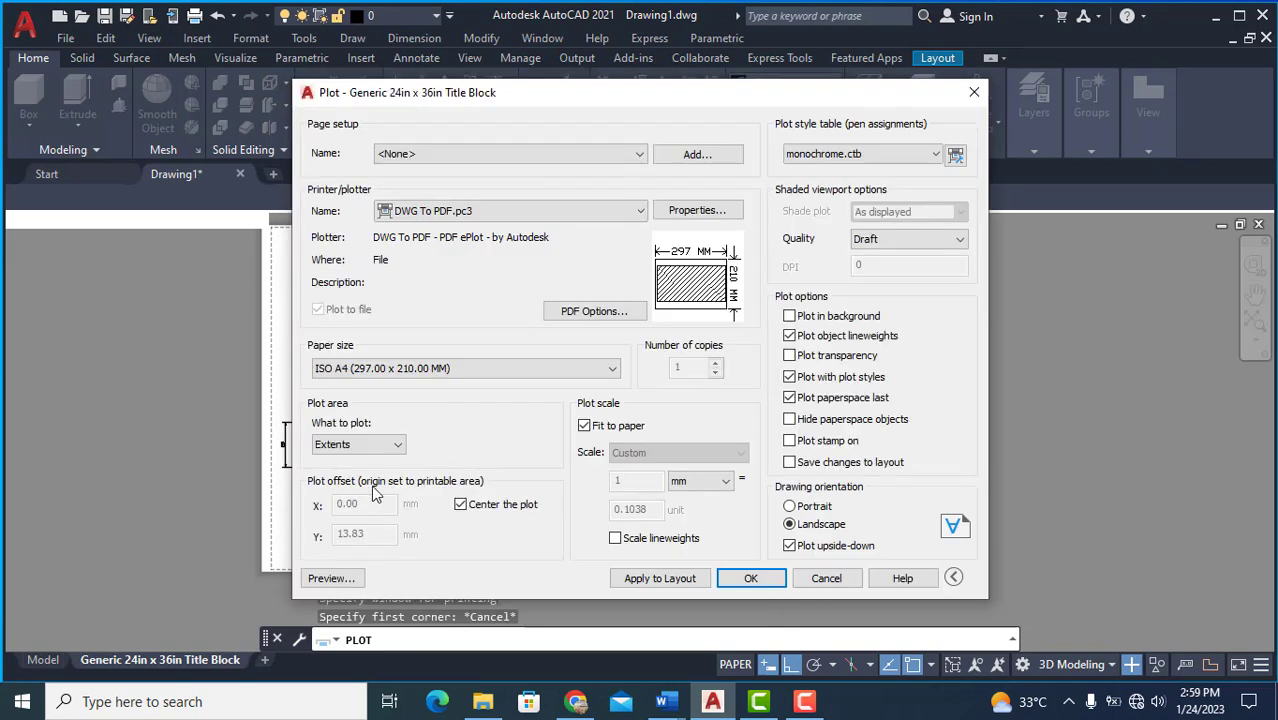
left_click(381, 446)
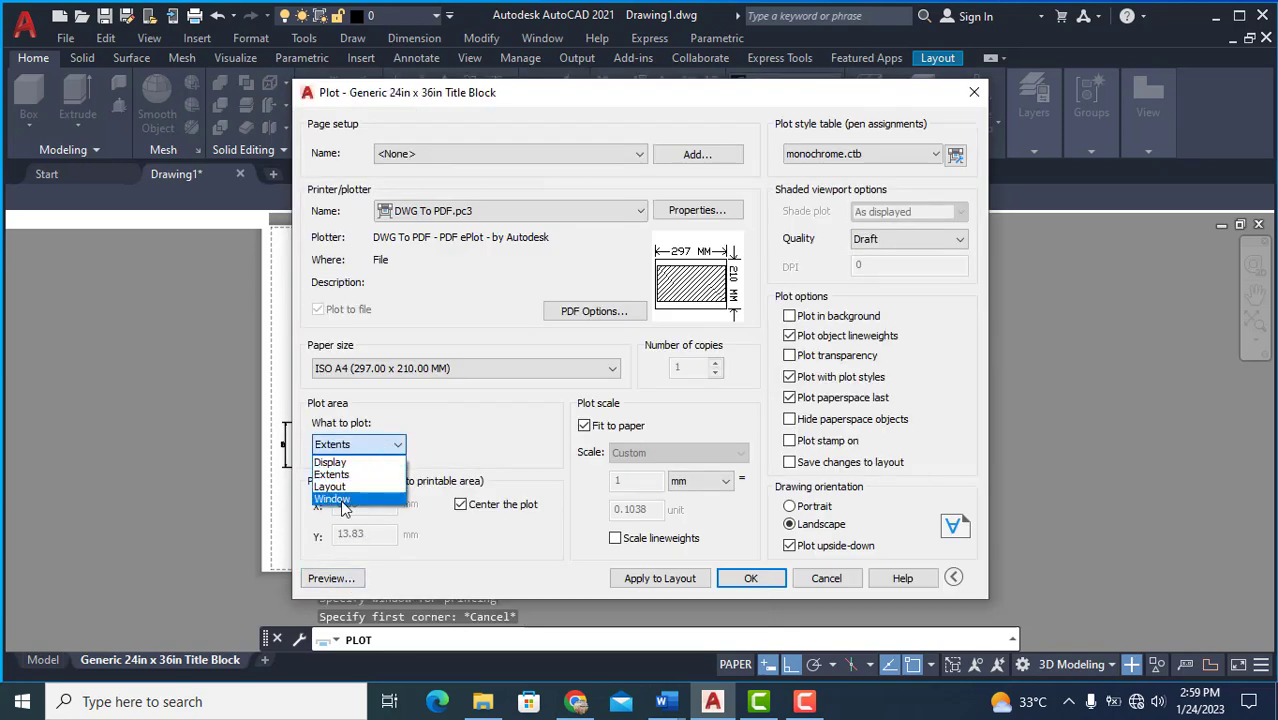
left_click(340, 499)
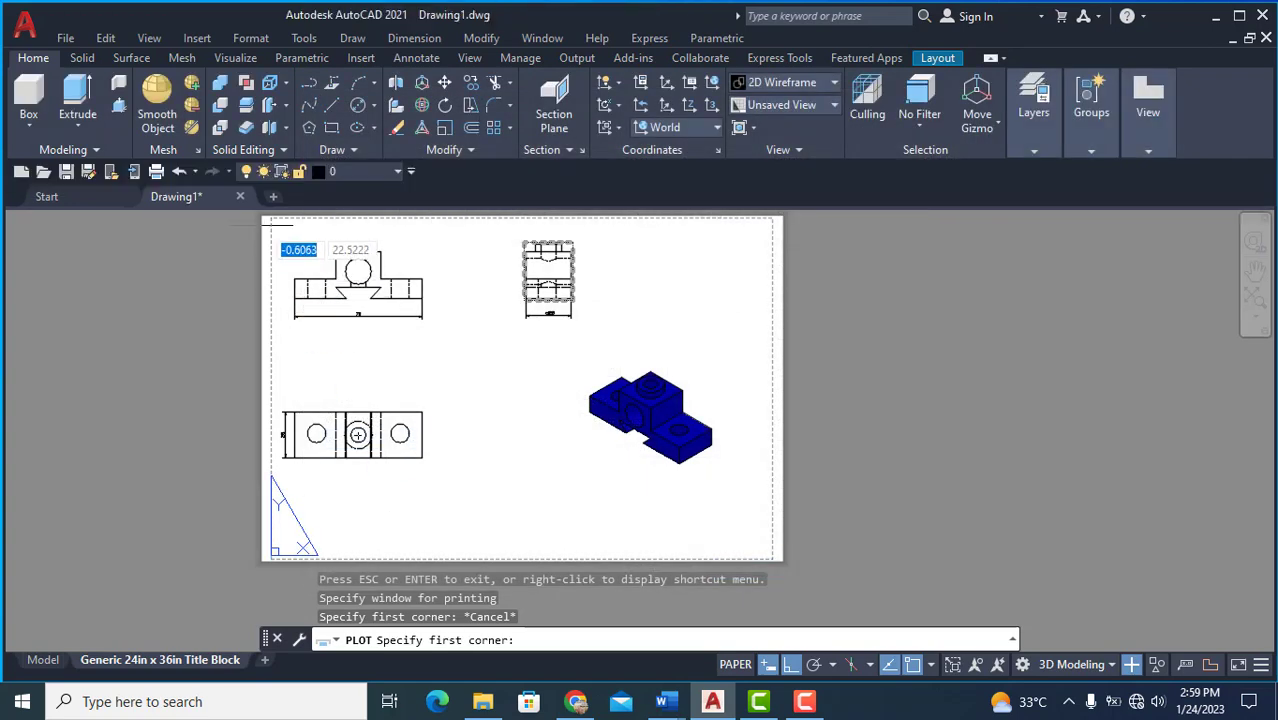
left_click(266, 220)
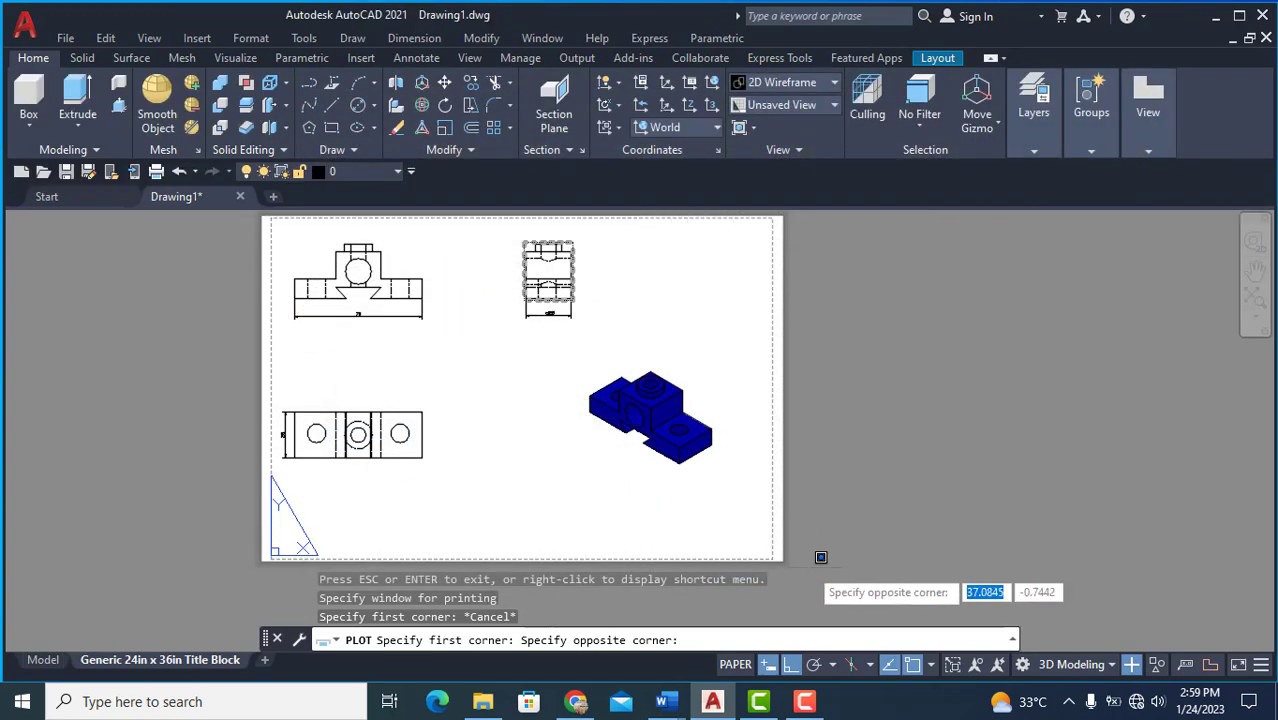
left_click(787, 560)
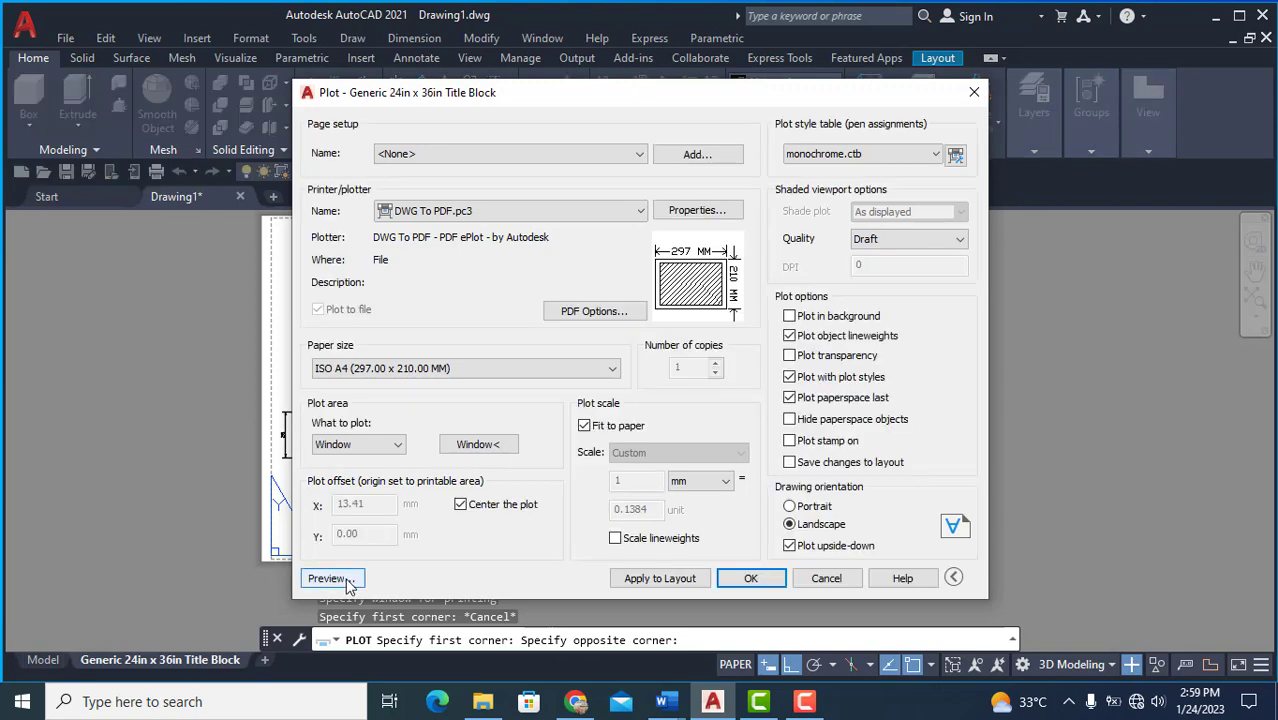
Step: Preview the windowed A4 plot, then exit the preview
left_click(342, 578)
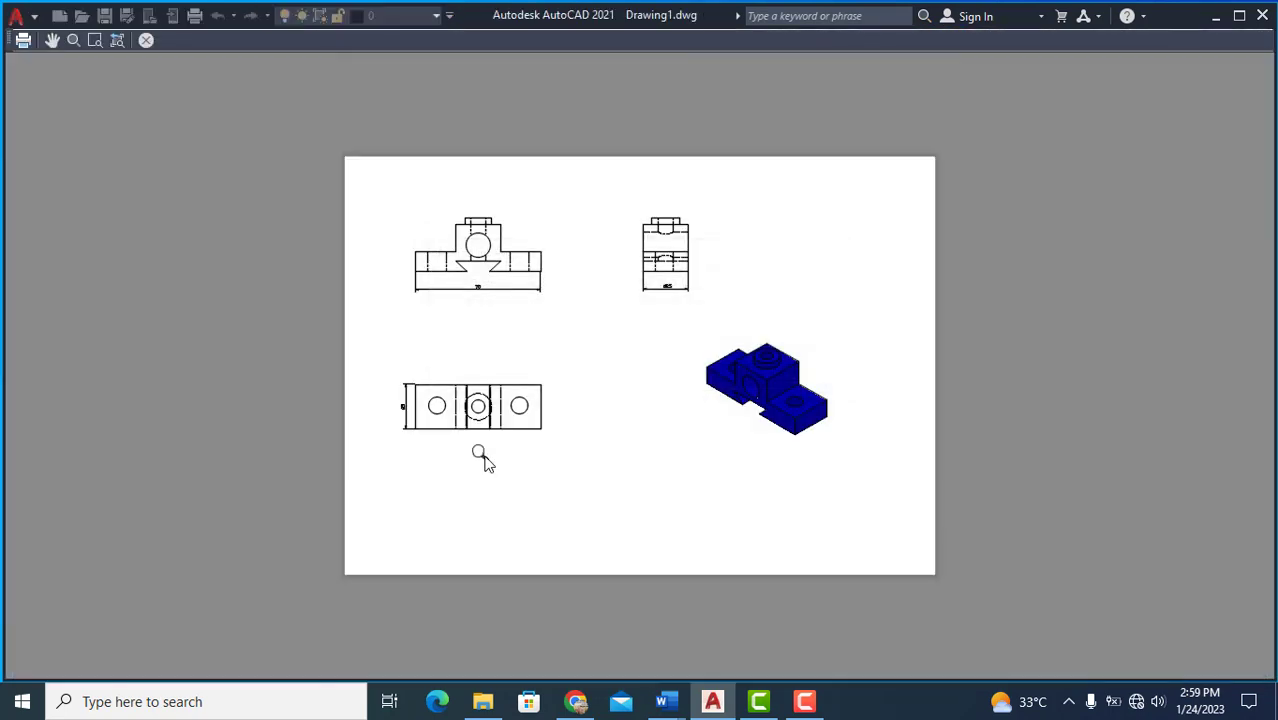
right_click(551, 328)
left_click(609, 343)
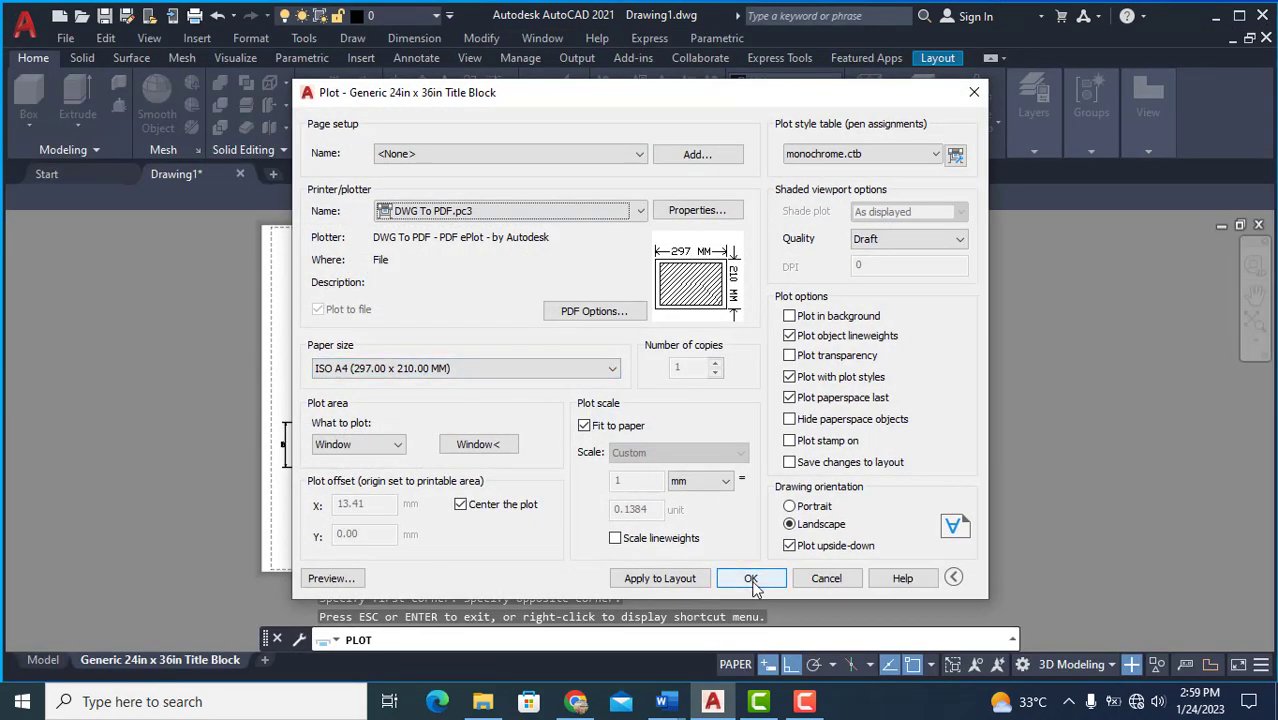
Step: Plot the sheet, saving the PDF as 'ban ve a4' in the Desktop folder
left_click(751, 580)
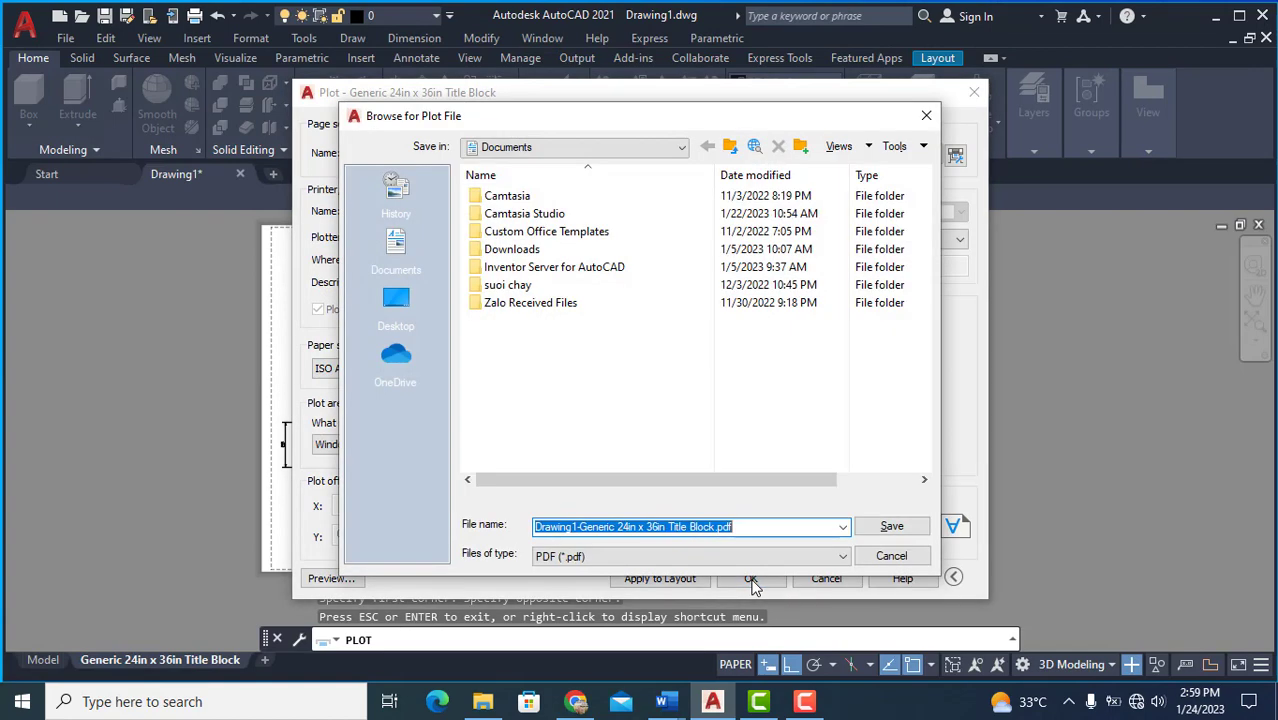
left_click(538, 150)
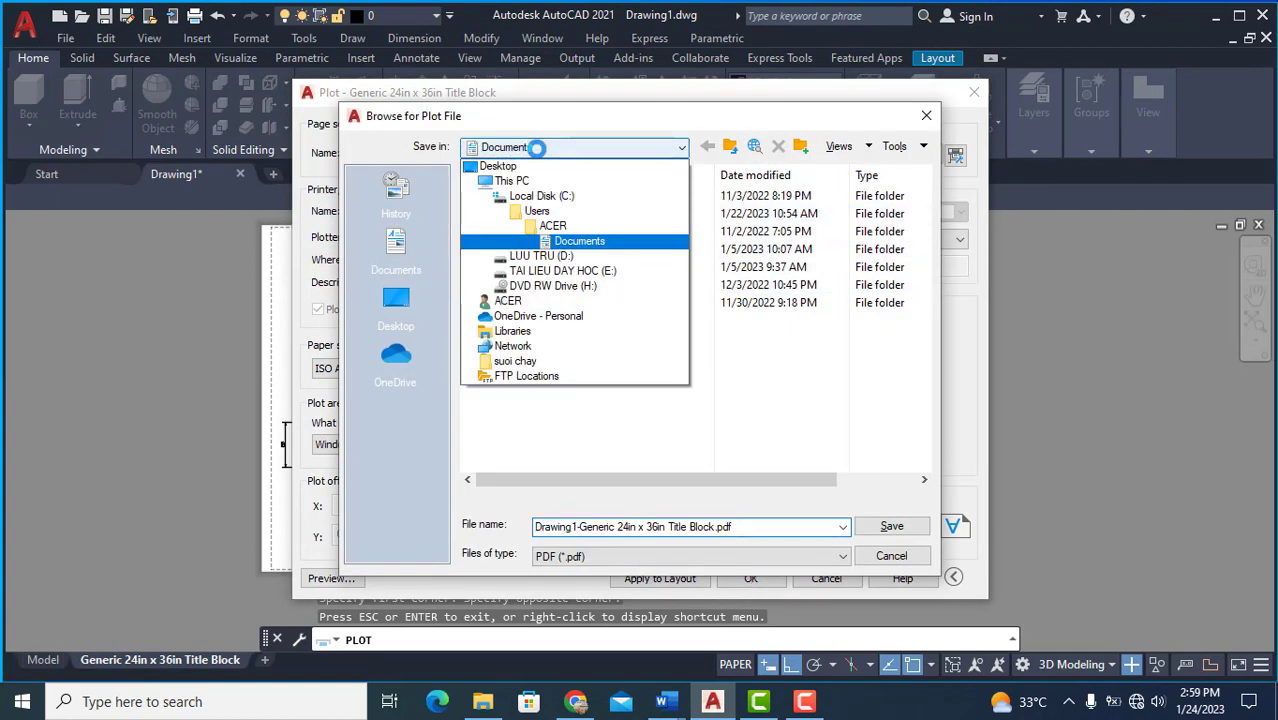
key("Up")
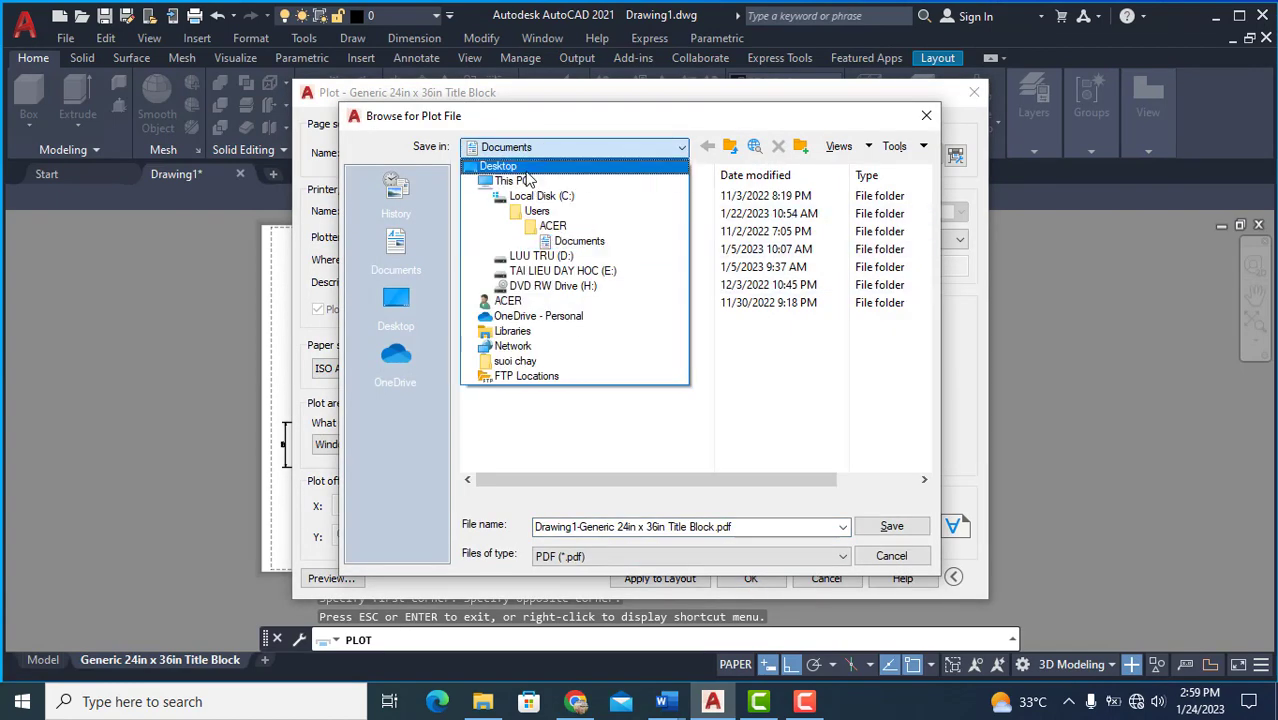
key("Return")
left_click(596, 527)
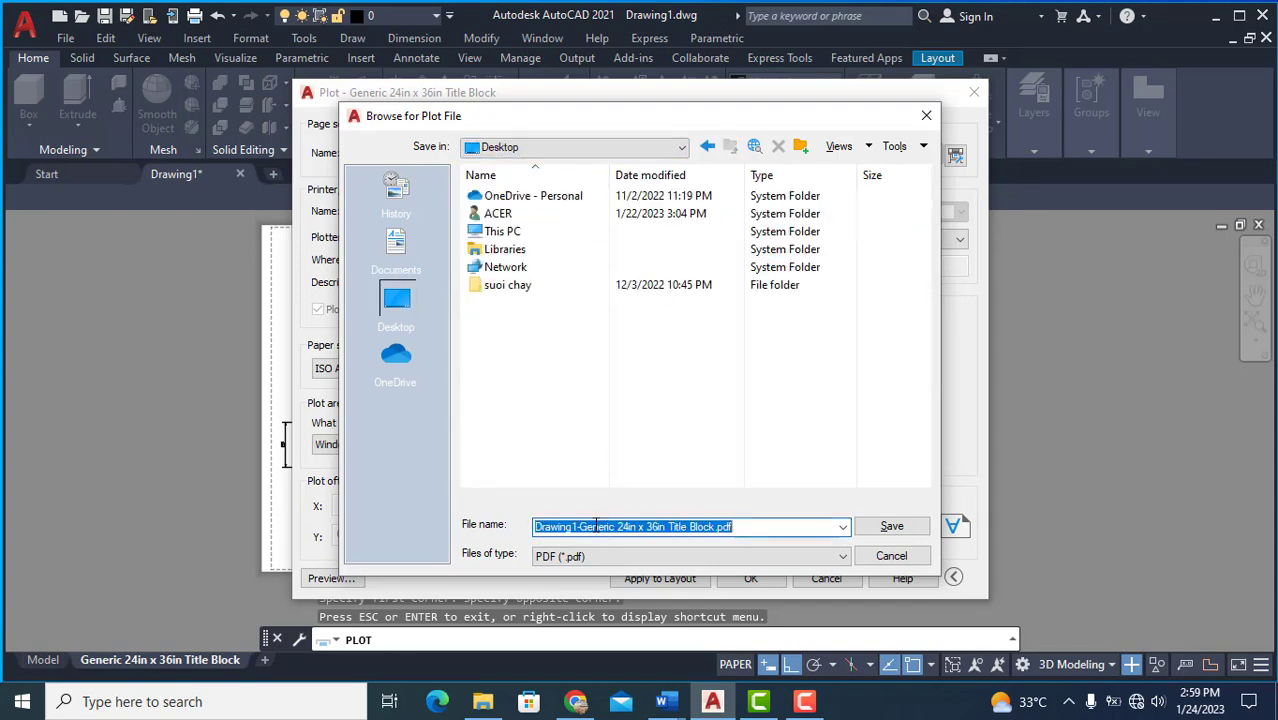
type("ban ve a4")
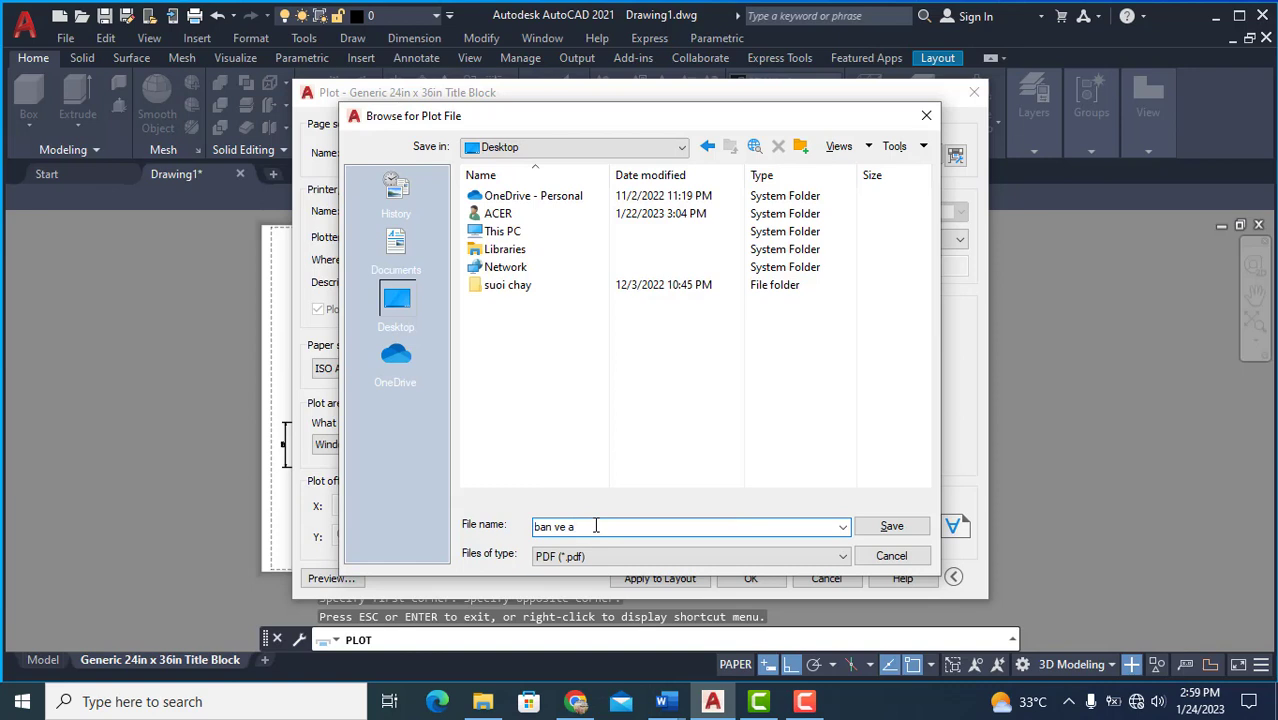
left_click(891, 527)
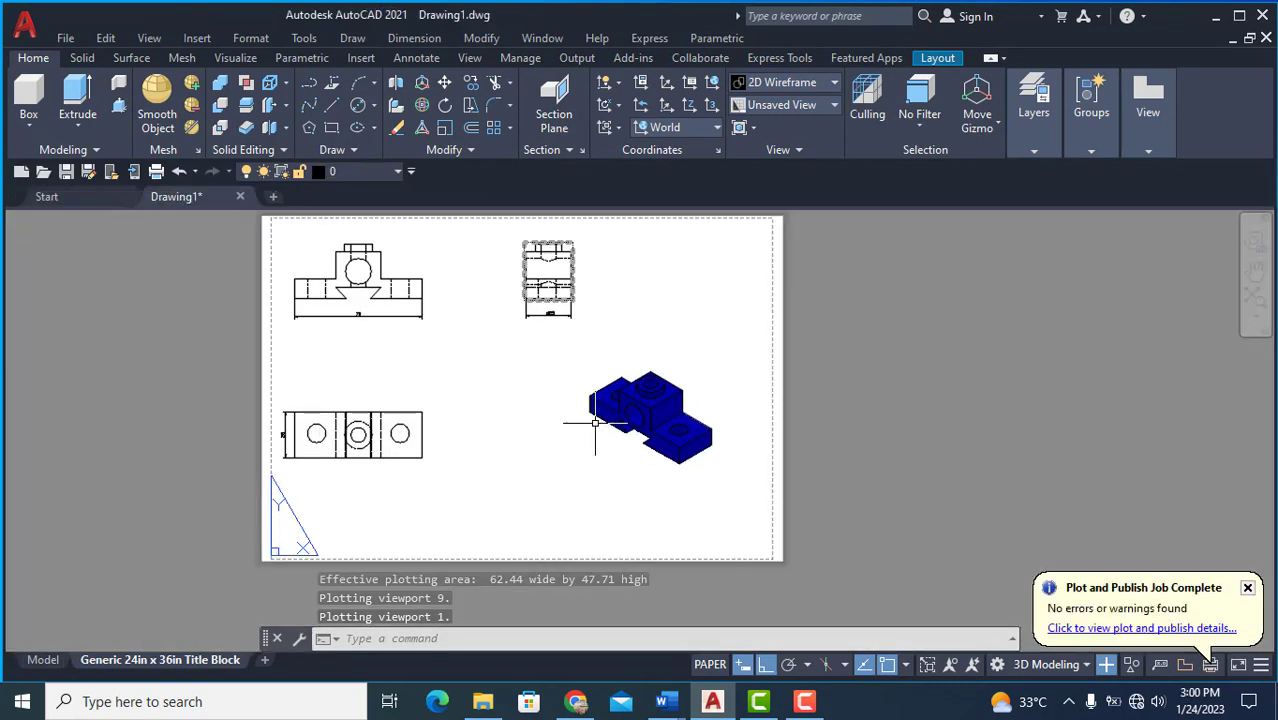
Step: Select the isometric viewport, close the blank Edge window from the taskbar, and stop recording
left_click(607, 369)
scroll(607, 369, "down", 2)
scroll(605, 372, "up", 4)
scroll(601, 398, "down", 2)
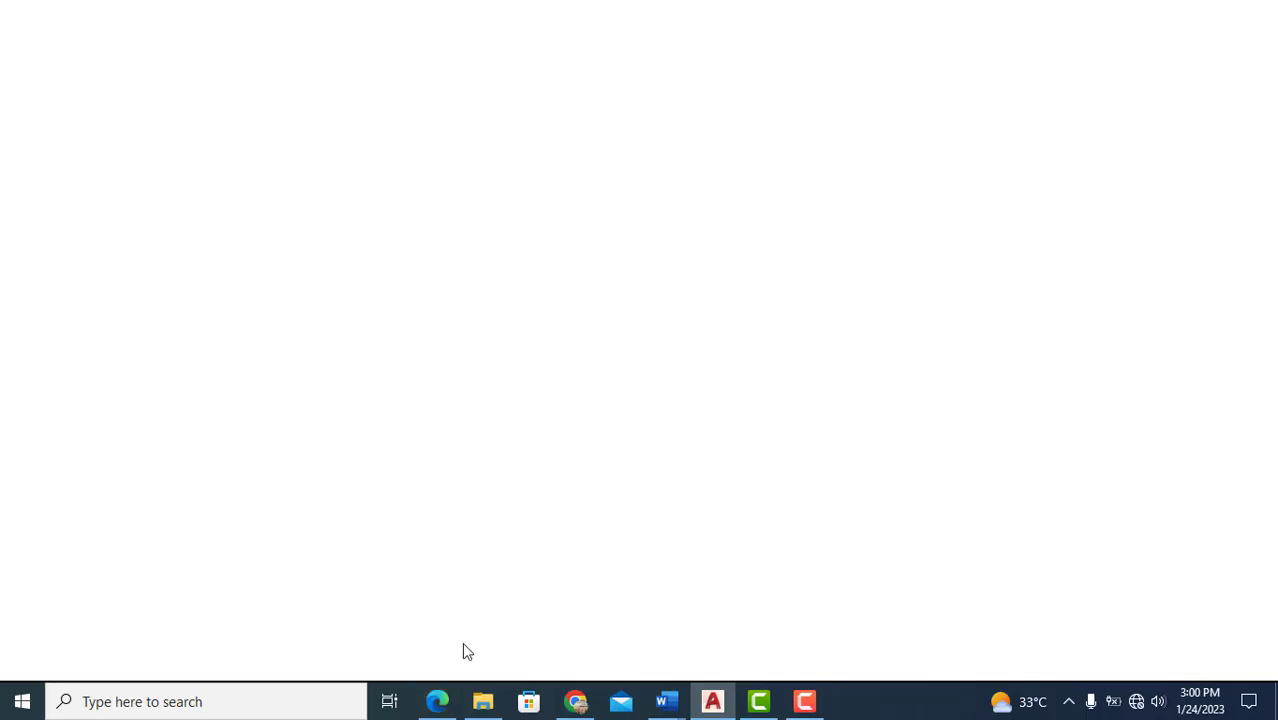
mouse_move(437, 701)
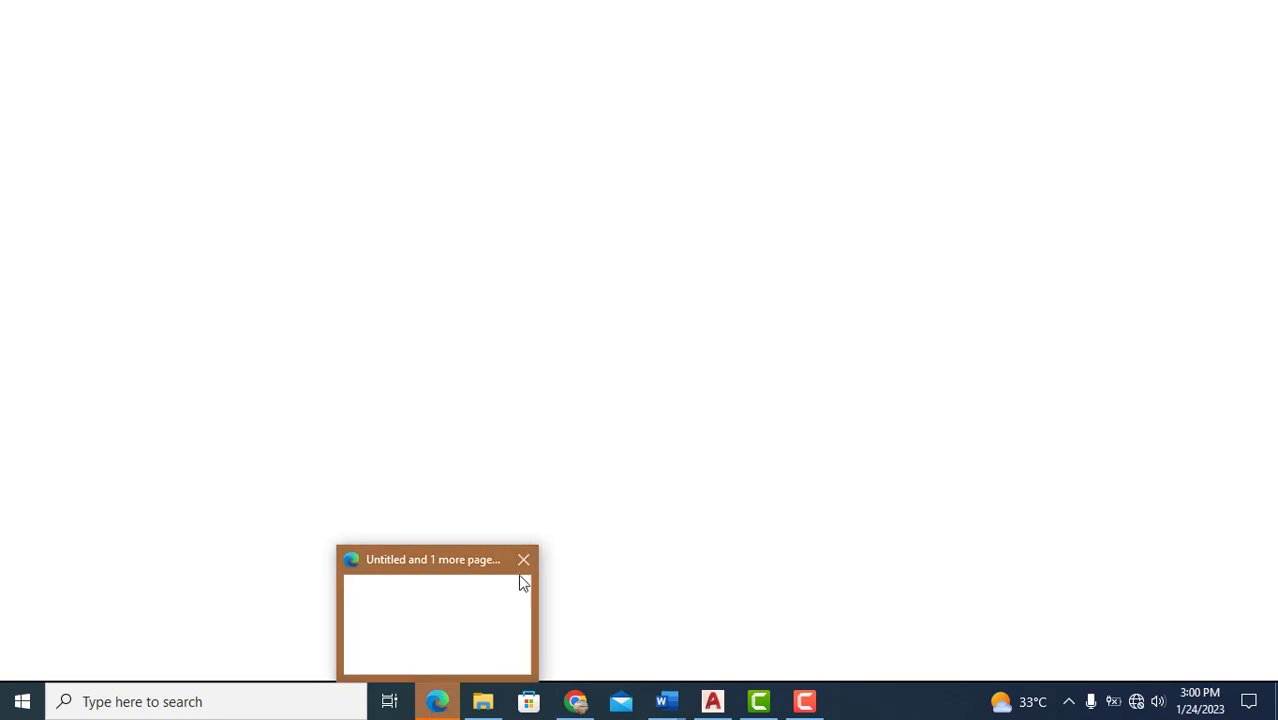
left_click(522, 561)
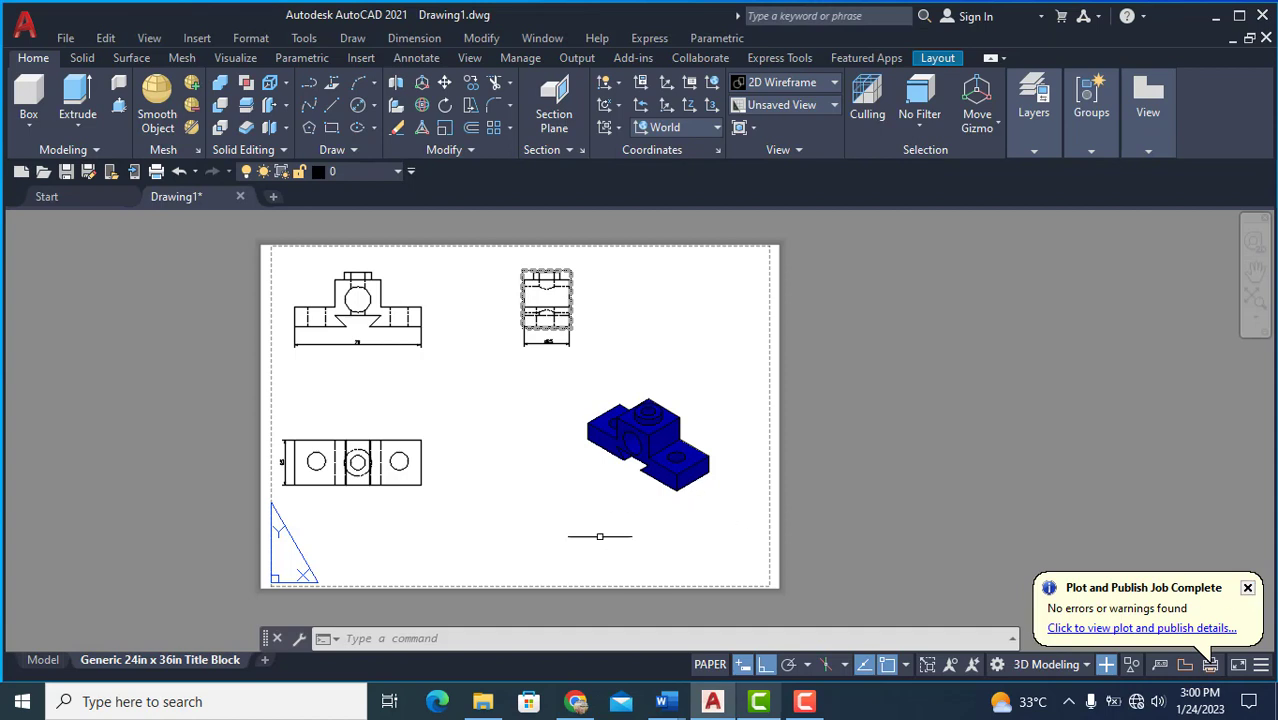
mouse_move(805, 701)
left_click(818, 708)
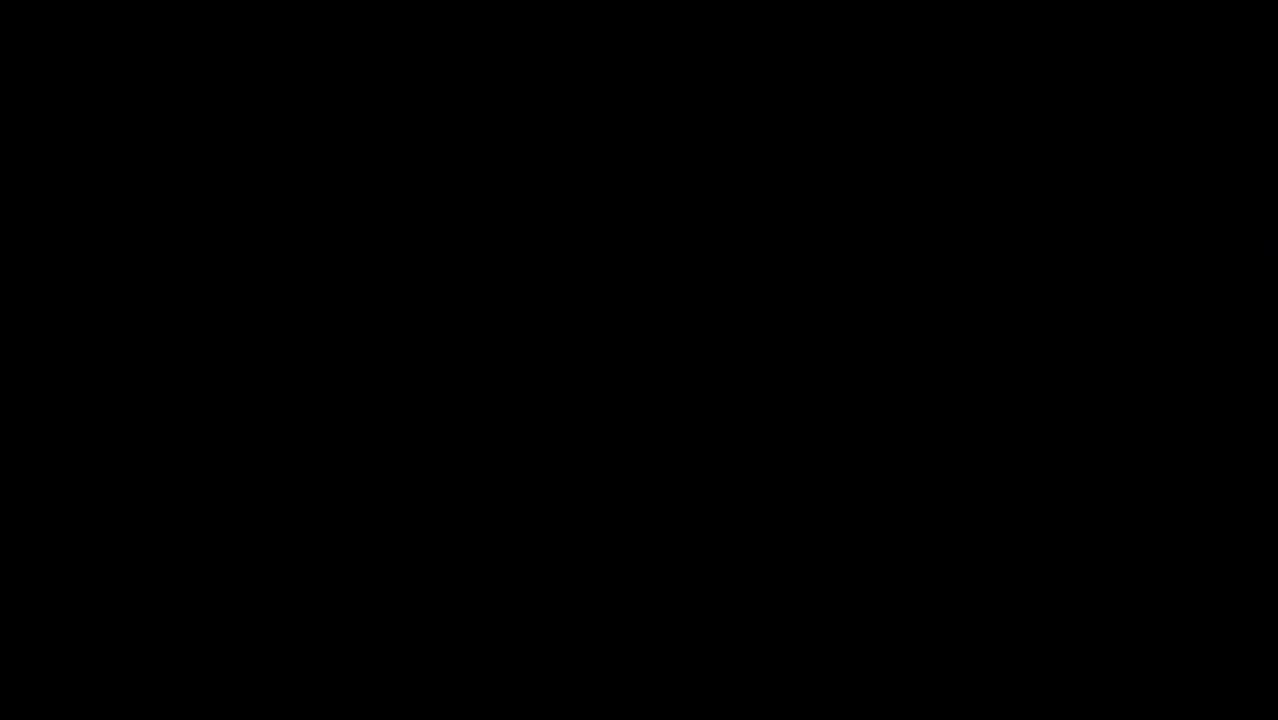